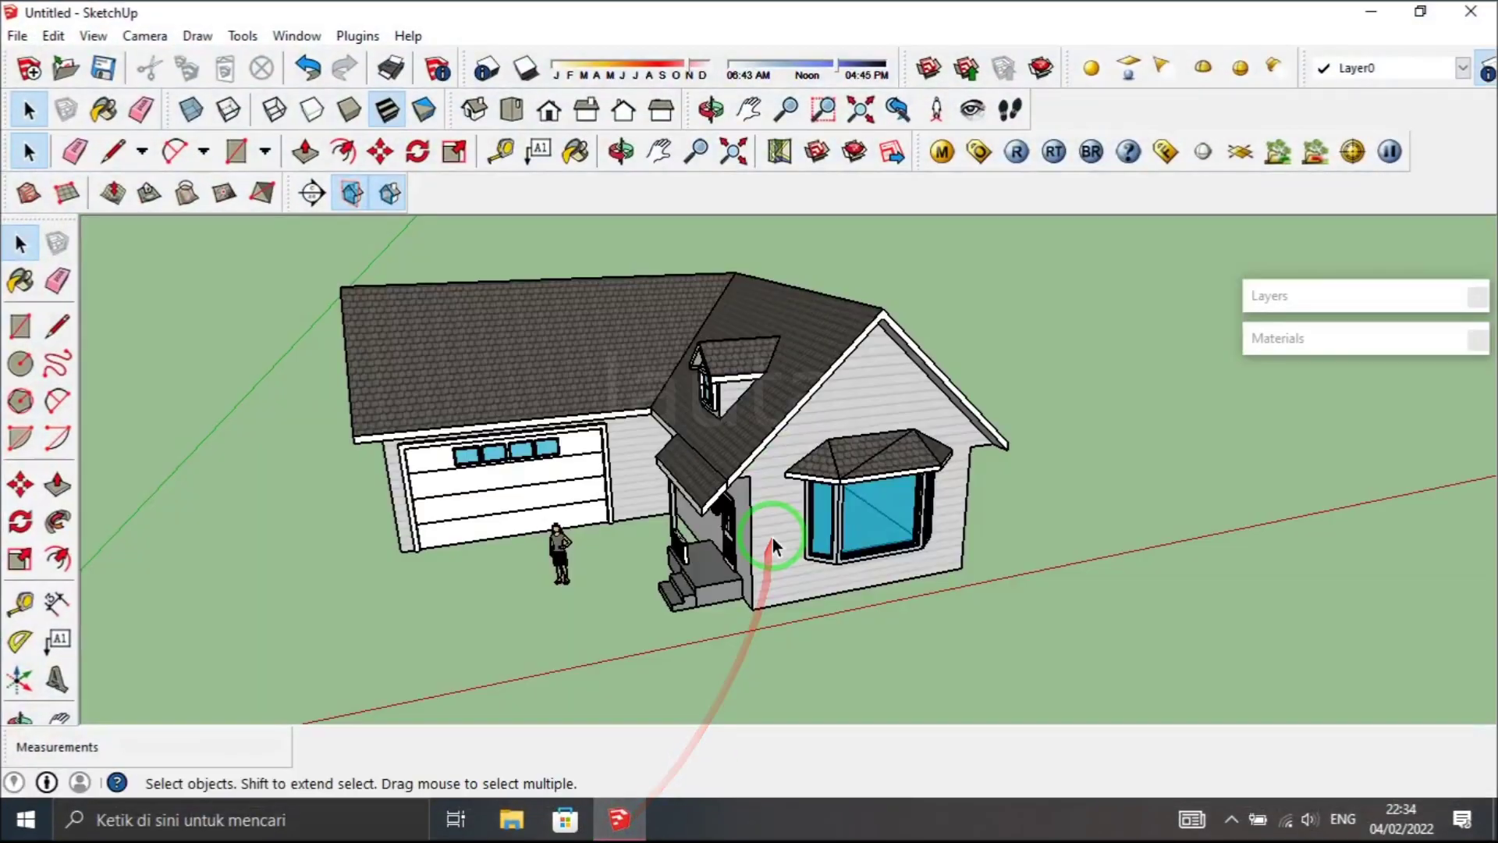
- Orbit the house model, then compare its front, right and back views
{"action": "mouse_move", "coordinate": [664, 504]}
{"action": "middle_mouse_down"}
{"action": "mouse_move", "coordinate": [613, 411]}
{"action": "mouse_move", "coordinate": [1006, 424]}
{"action": "mouse_move", "coordinate": [789, 419]}
{"action": "mouse_move", "coordinate": [1014, 450]}
{"action": "mouse_move", "coordinate": [686, 425]}
{"action": "middle_mouse_up"}
{"action": "scroll", "coordinate": [740, 425], "scroll_direction": "up", "scroll_amount": 3}
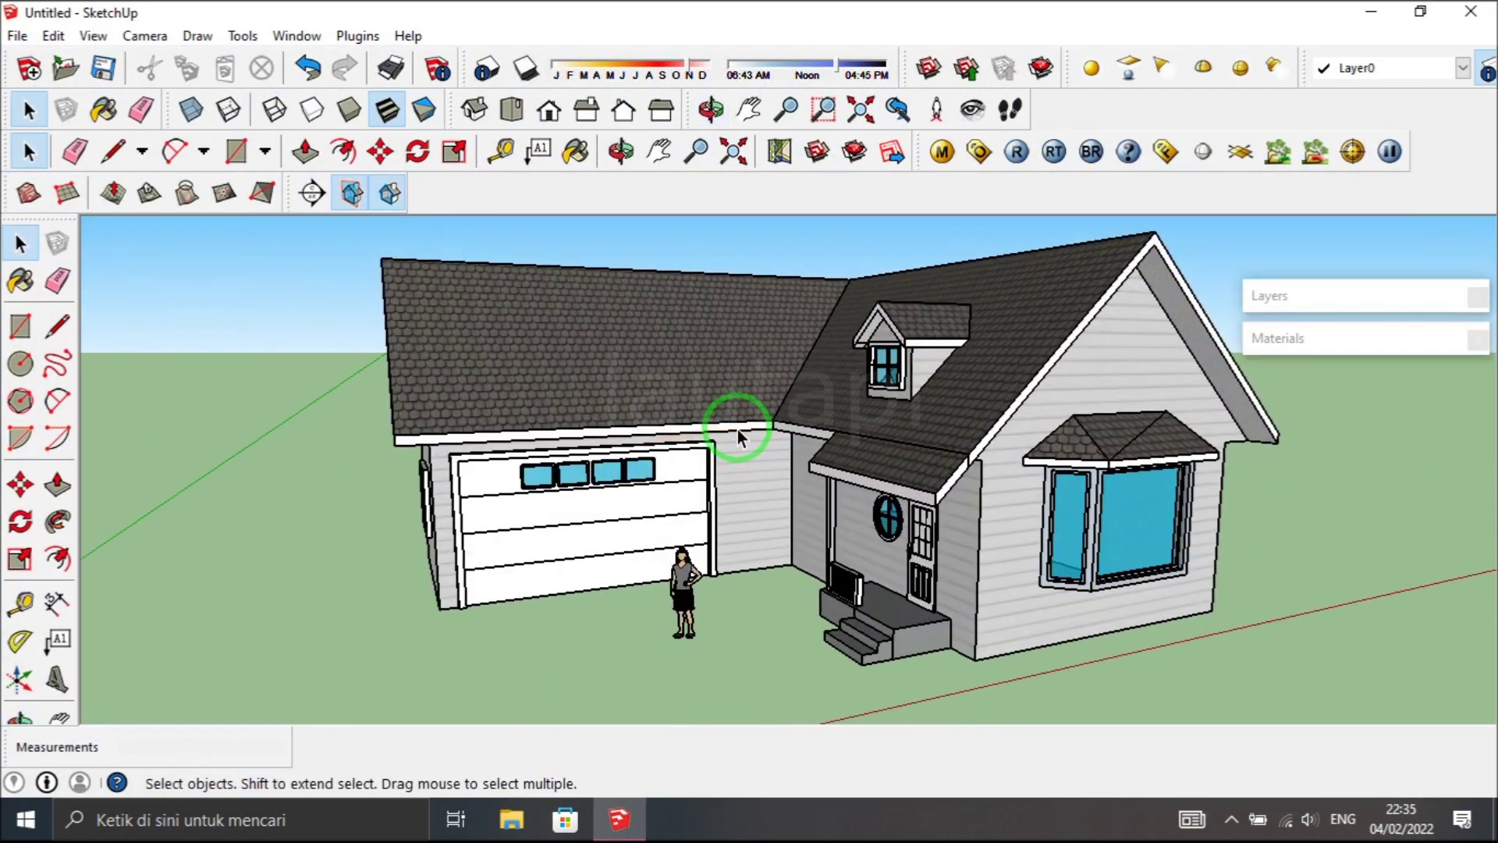
{"action": "scroll", "coordinate": [701, 416], "scroll_direction": "up", "scroll_amount": 2}
{"action": "mouse_move", "coordinate": [702, 424]}
{"action": "middle_mouse_down"}
{"action": "mouse_move", "coordinate": [749, 465]}
{"action": "mouse_move", "coordinate": [868, 451]}
{"action": "mouse_move", "coordinate": [702, 468]}
{"action": "mouse_move", "coordinate": [1057, 472]}
{"action": "mouse_move", "coordinate": [776, 473]}
{"action": "mouse_move", "coordinate": [753, 375]}
{"action": "middle_mouse_up"}
{"action": "scroll", "coordinate": [858, 453], "scroll_direction": "down", "scroll_amount": 2}
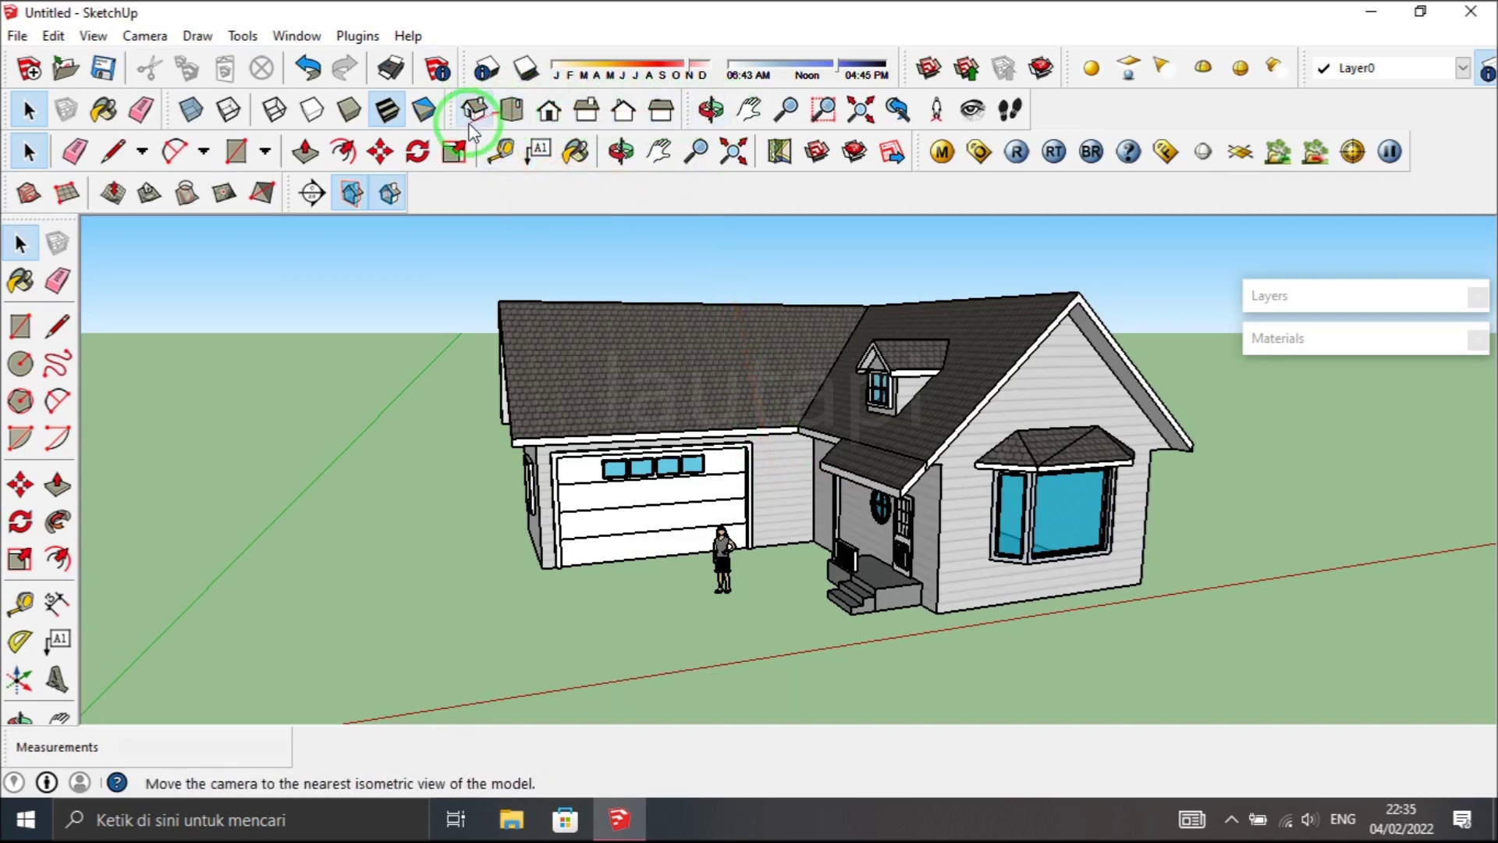
{"action": "left_click", "coordinate": [549, 112]}
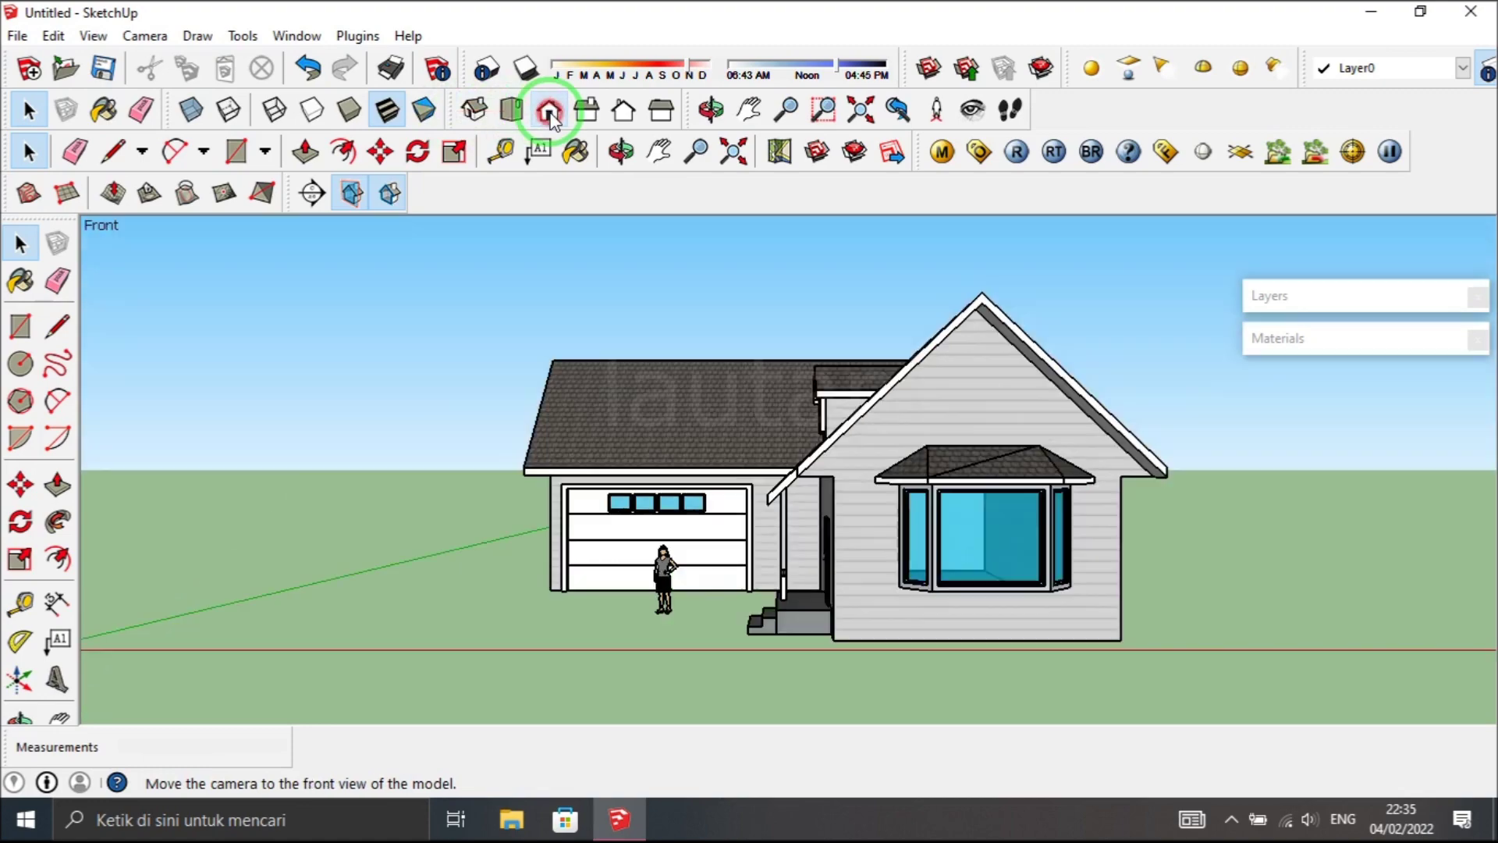
{"action": "left_click", "coordinate": [586, 111]}
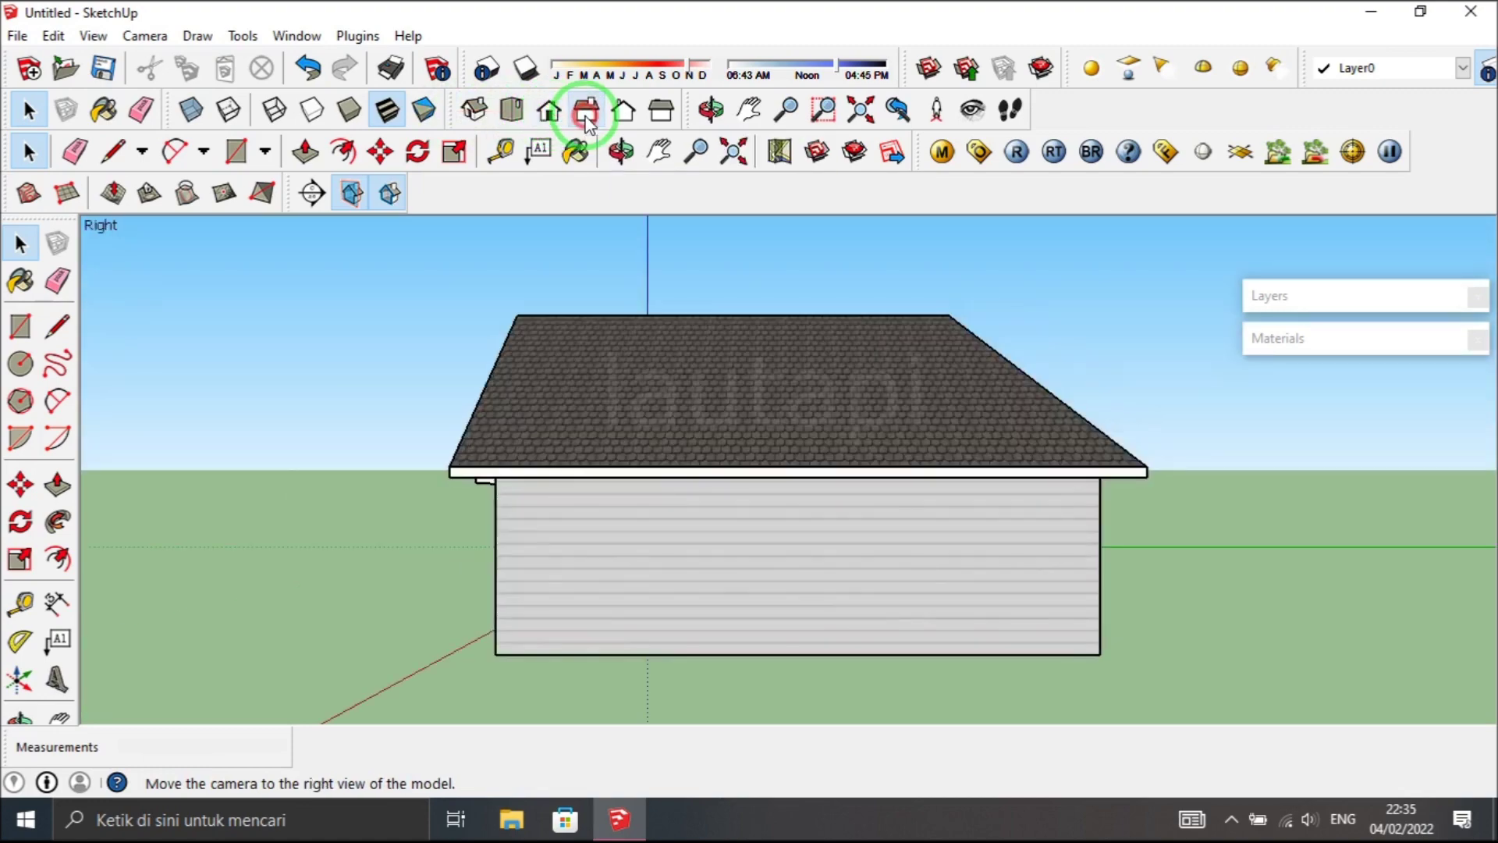
{"action": "left_click", "coordinate": [622, 111]}
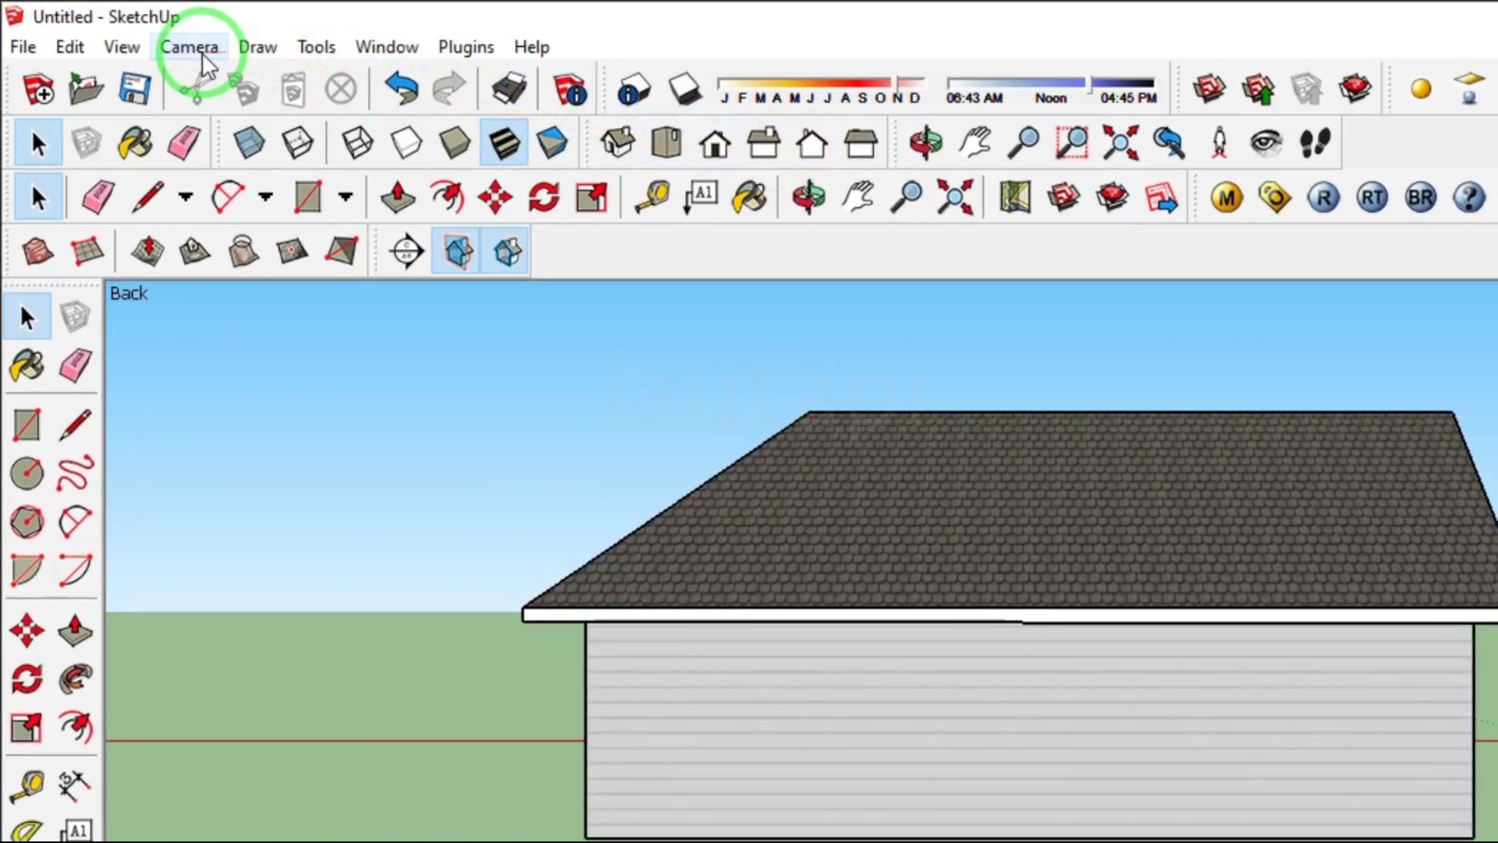
- Enable the Views and Section toolbars, then return to the front view
{"action": "left_click", "coordinate": [153, 39]}
{"action": "mouse_move", "coordinate": [189, 73]}
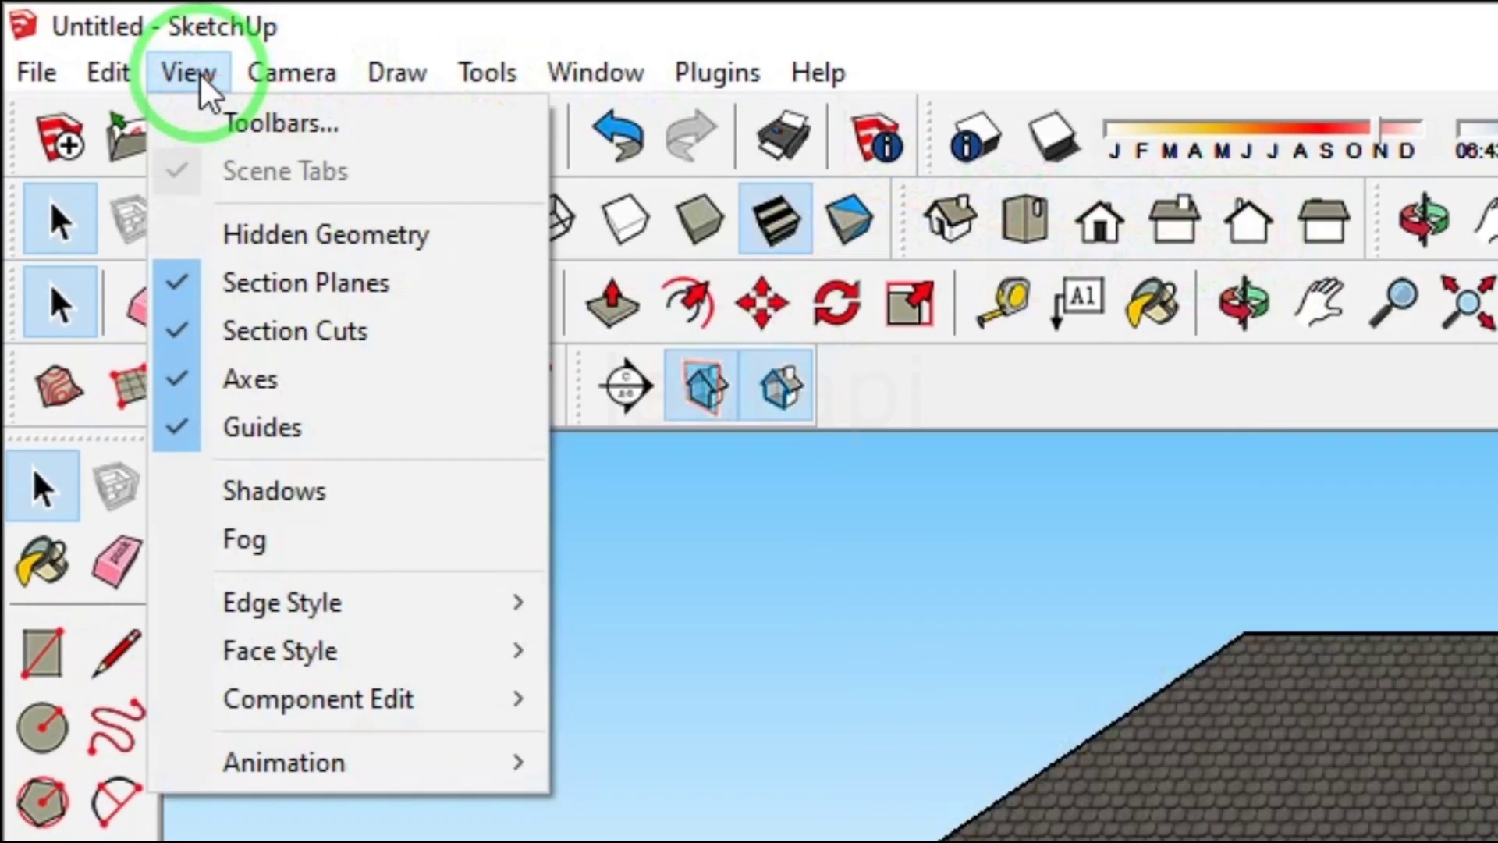
{"action": "left_click", "coordinate": [214, 129]}
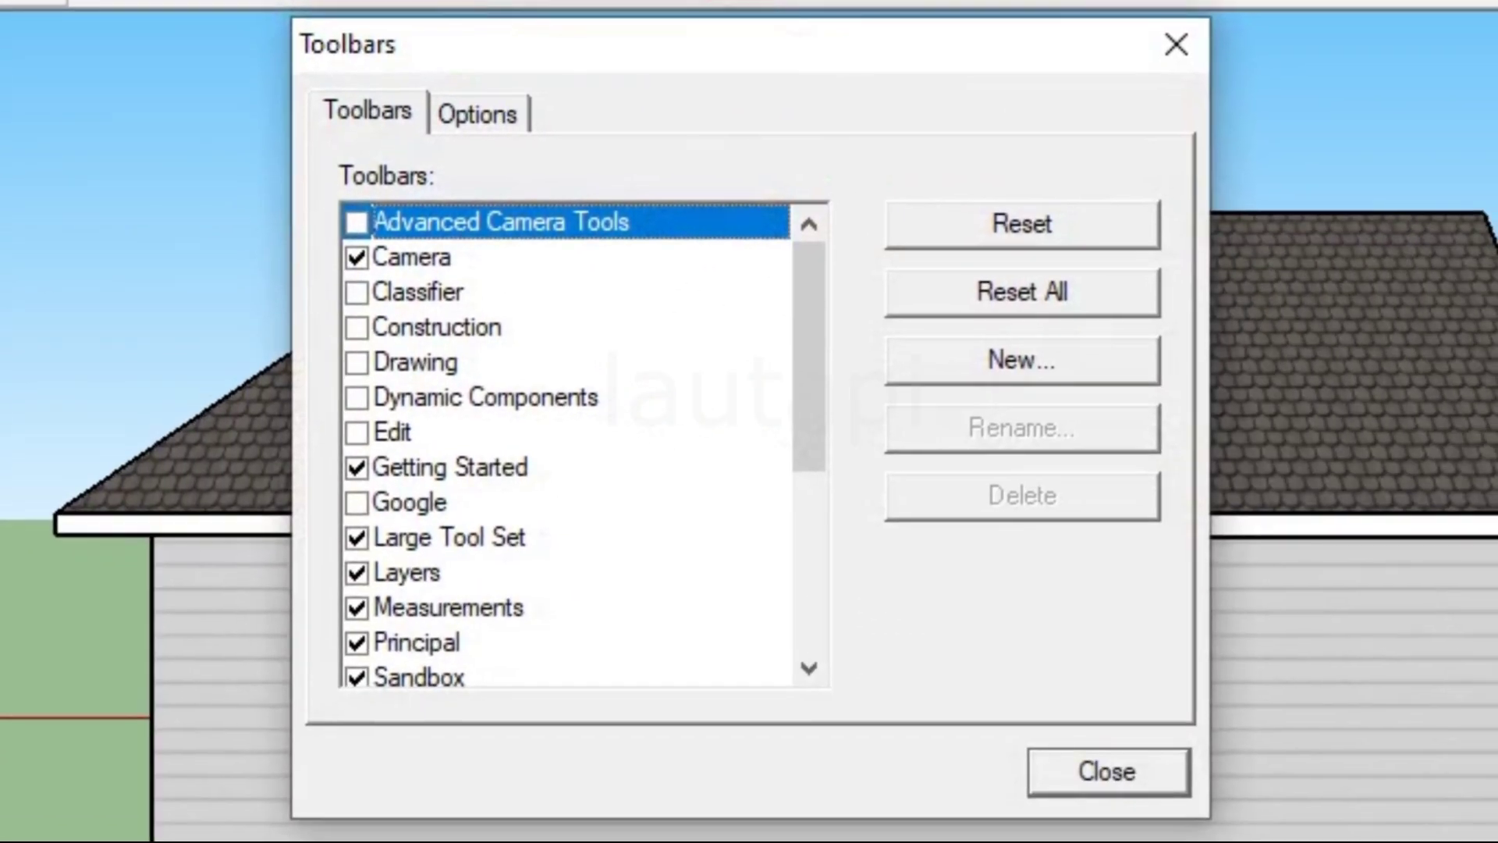
{"action": "left_click", "coordinate": [812, 321]}
{"action": "left_click_drag", "start_coordinate": [812, 322], "coordinate": [781, 616]}
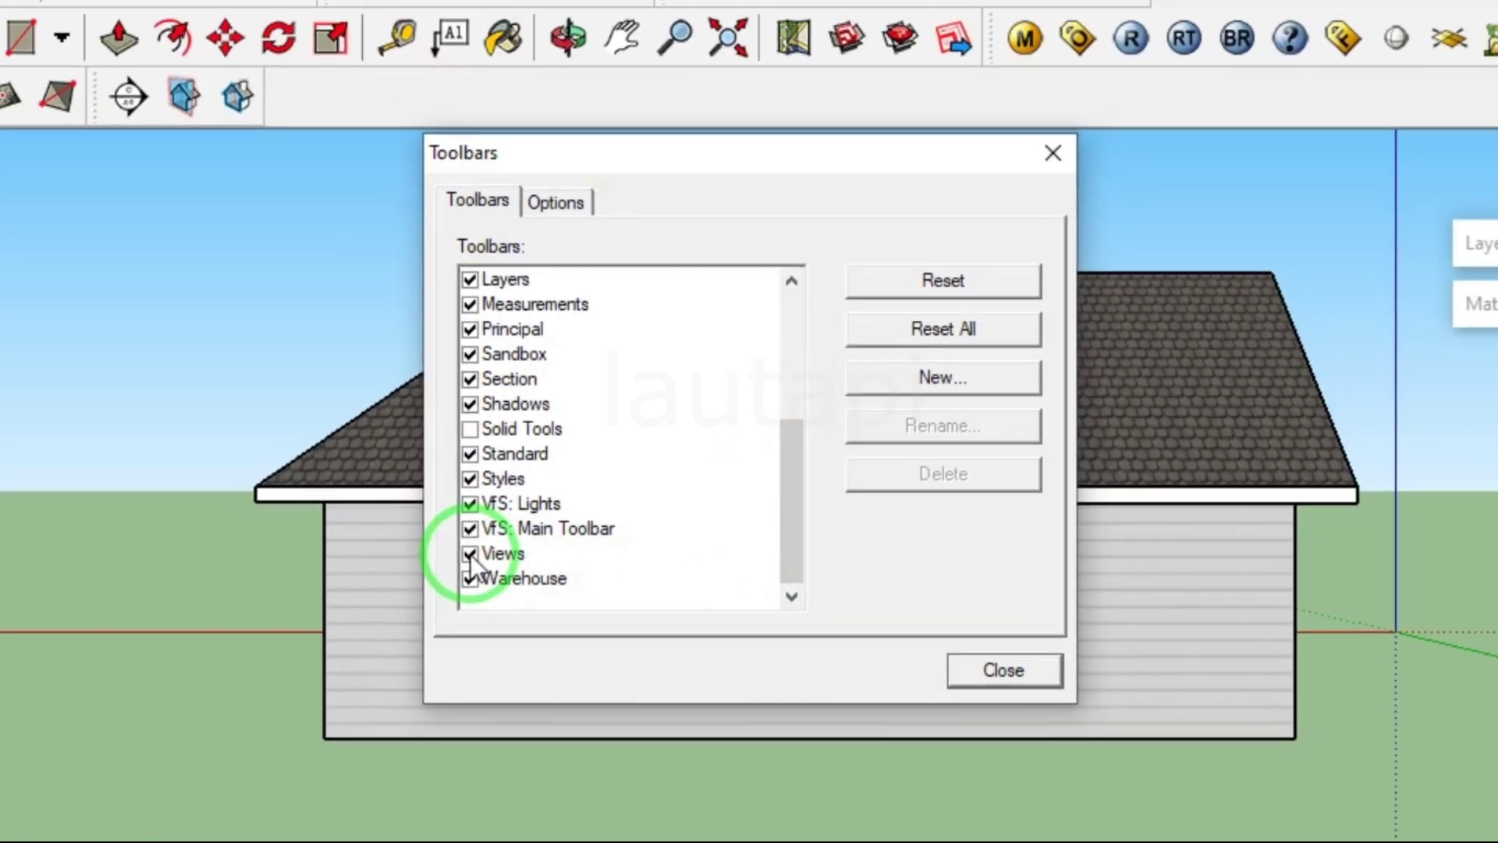
{"action": "left_click", "coordinate": [421, 579]}
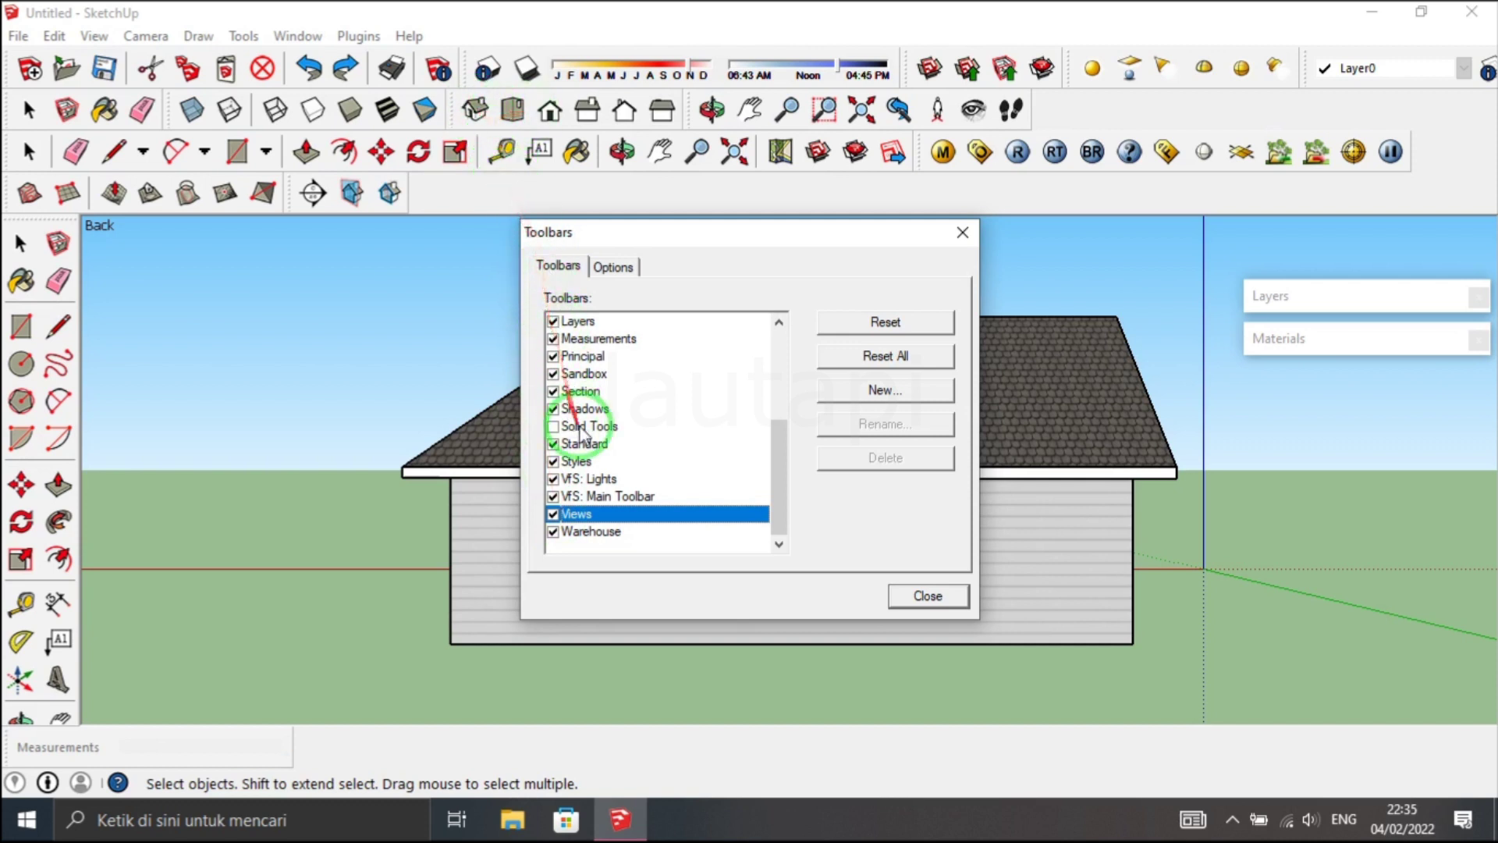
{"action": "left_click", "coordinate": [304, 195]}
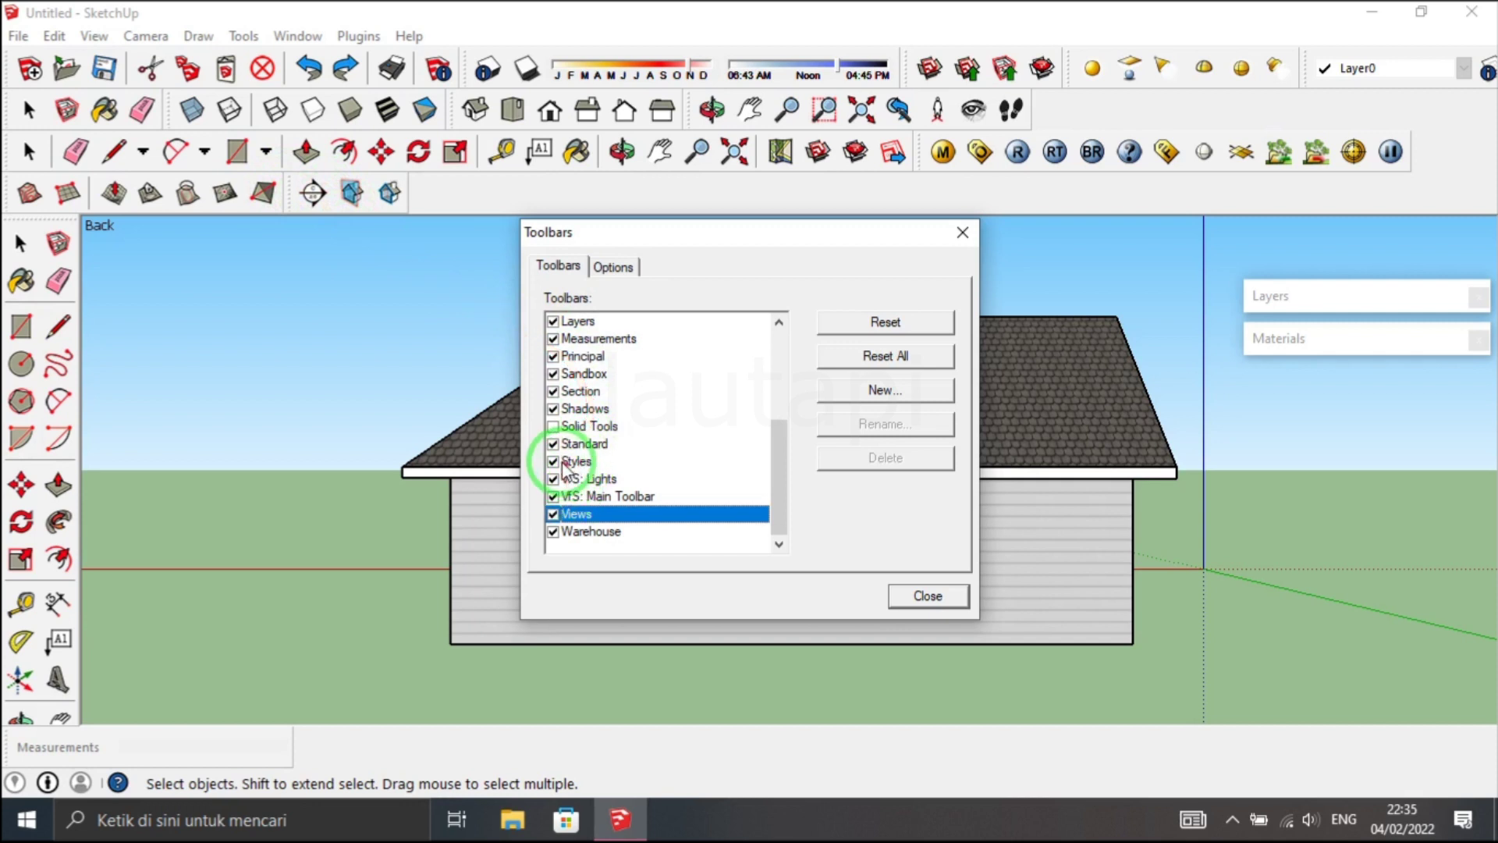
{"action": "left_click", "coordinate": [553, 391]}
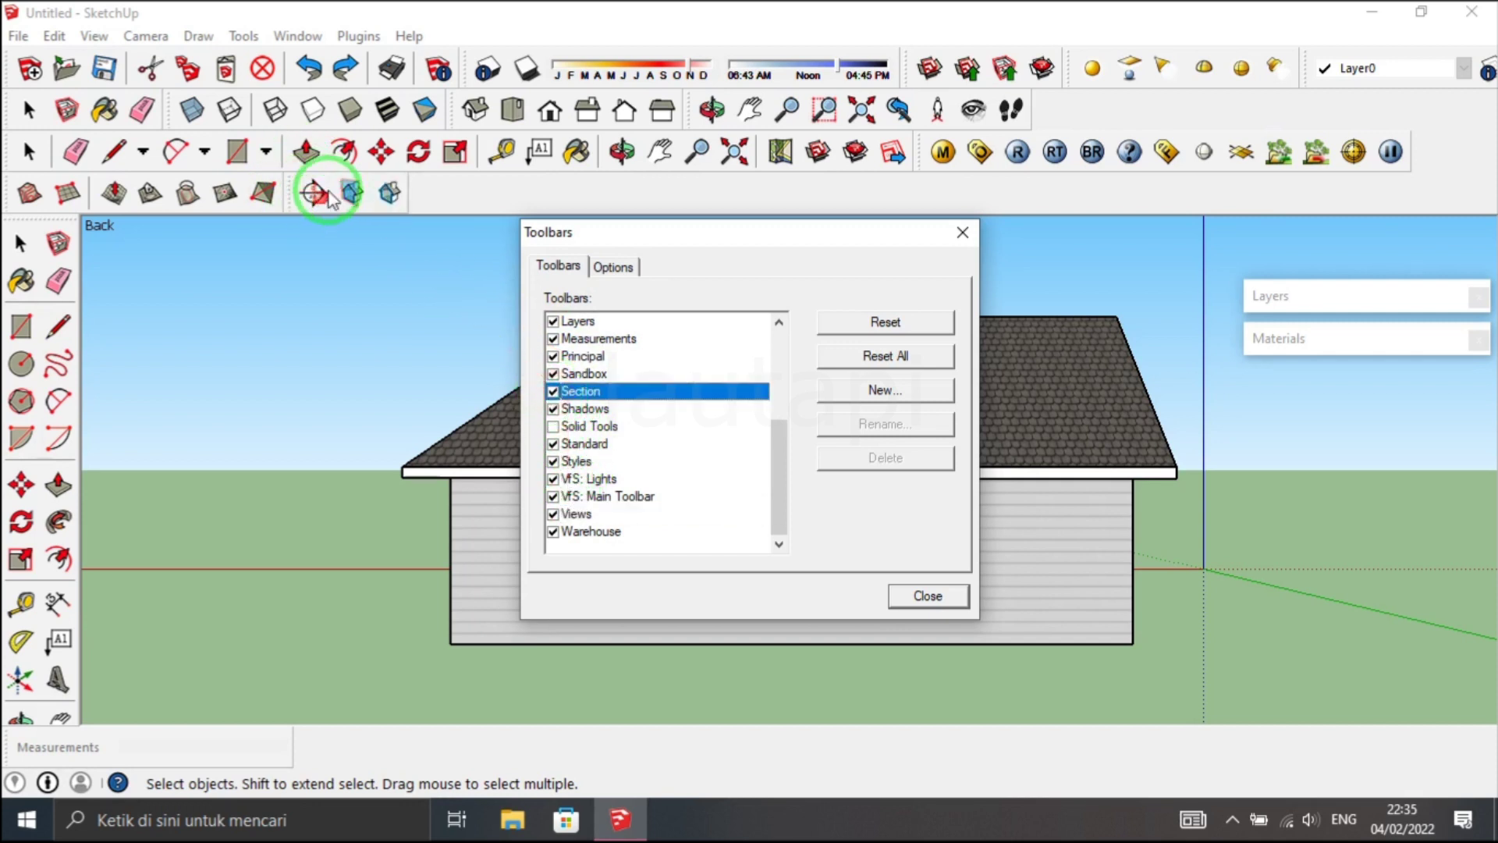
{"action": "left_click", "coordinate": [927, 596]}
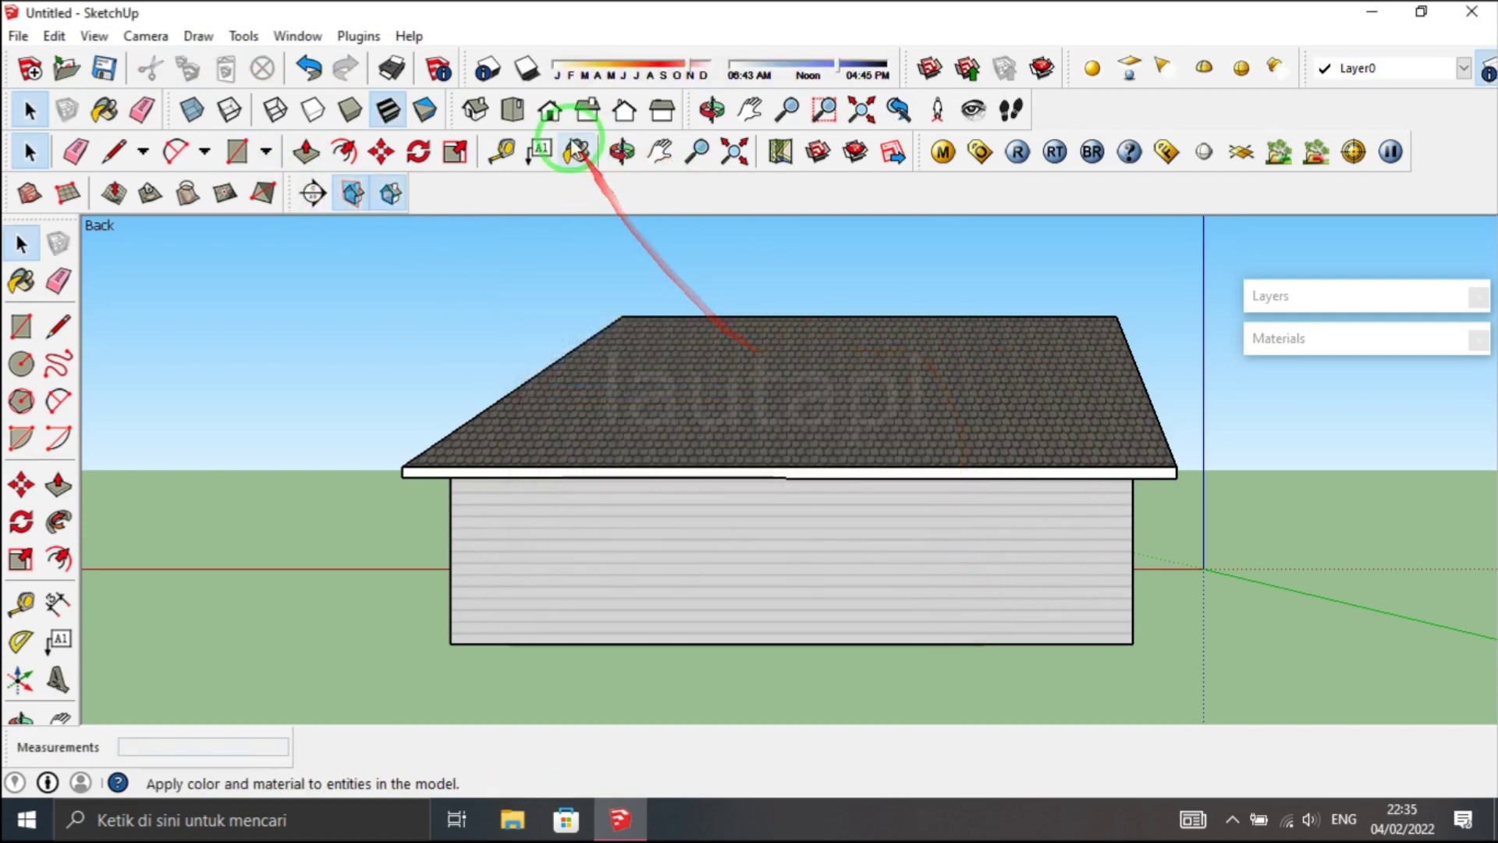
{"action": "left_click", "coordinate": [549, 110]}
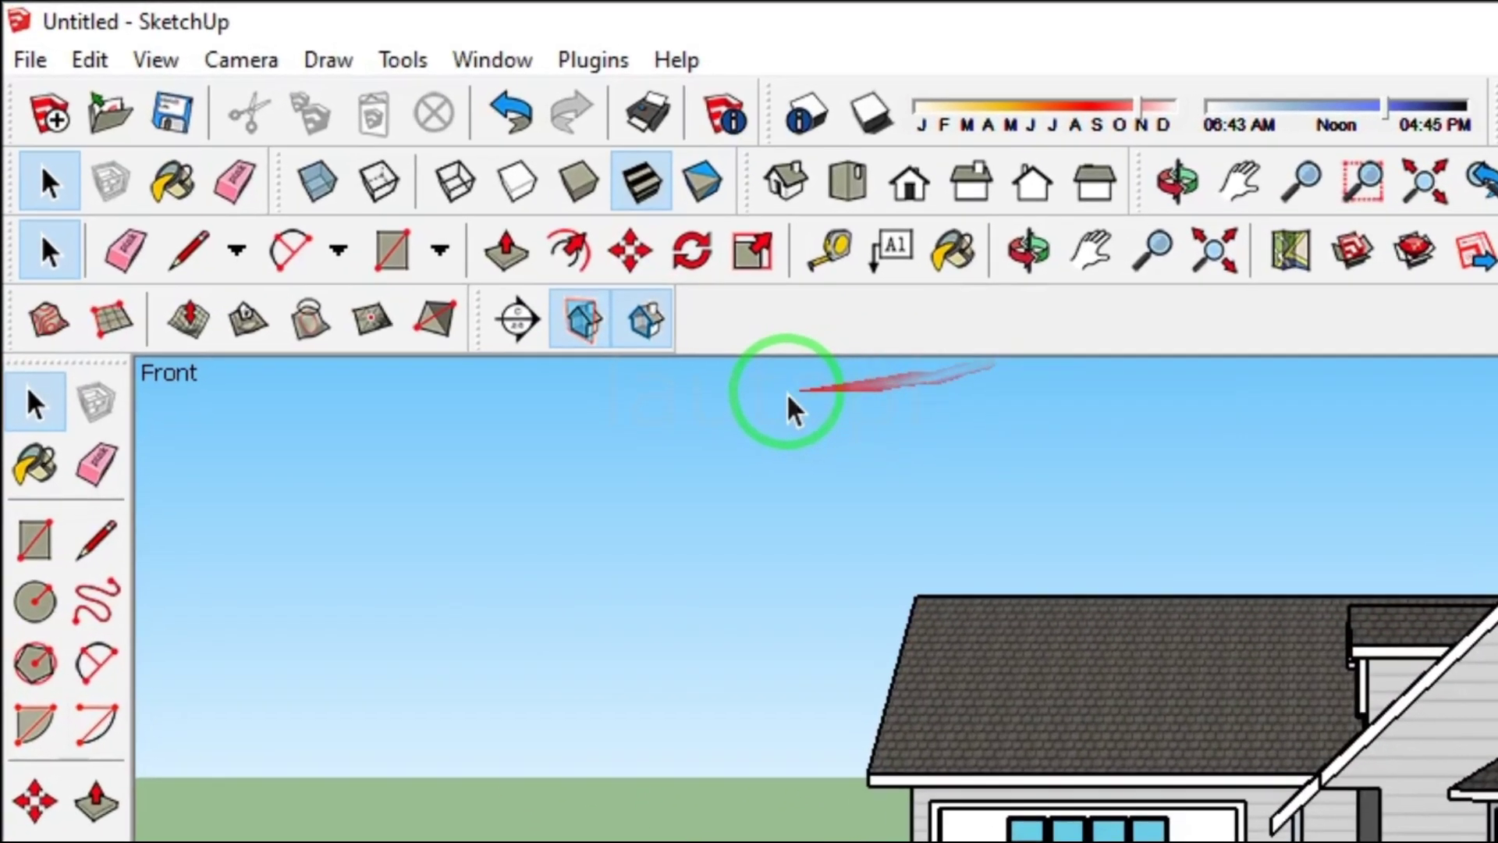
- Switch the front view to parallel projection, zoom in and pan to centre the house
{"action": "left_click", "coordinate": [200, 87]}
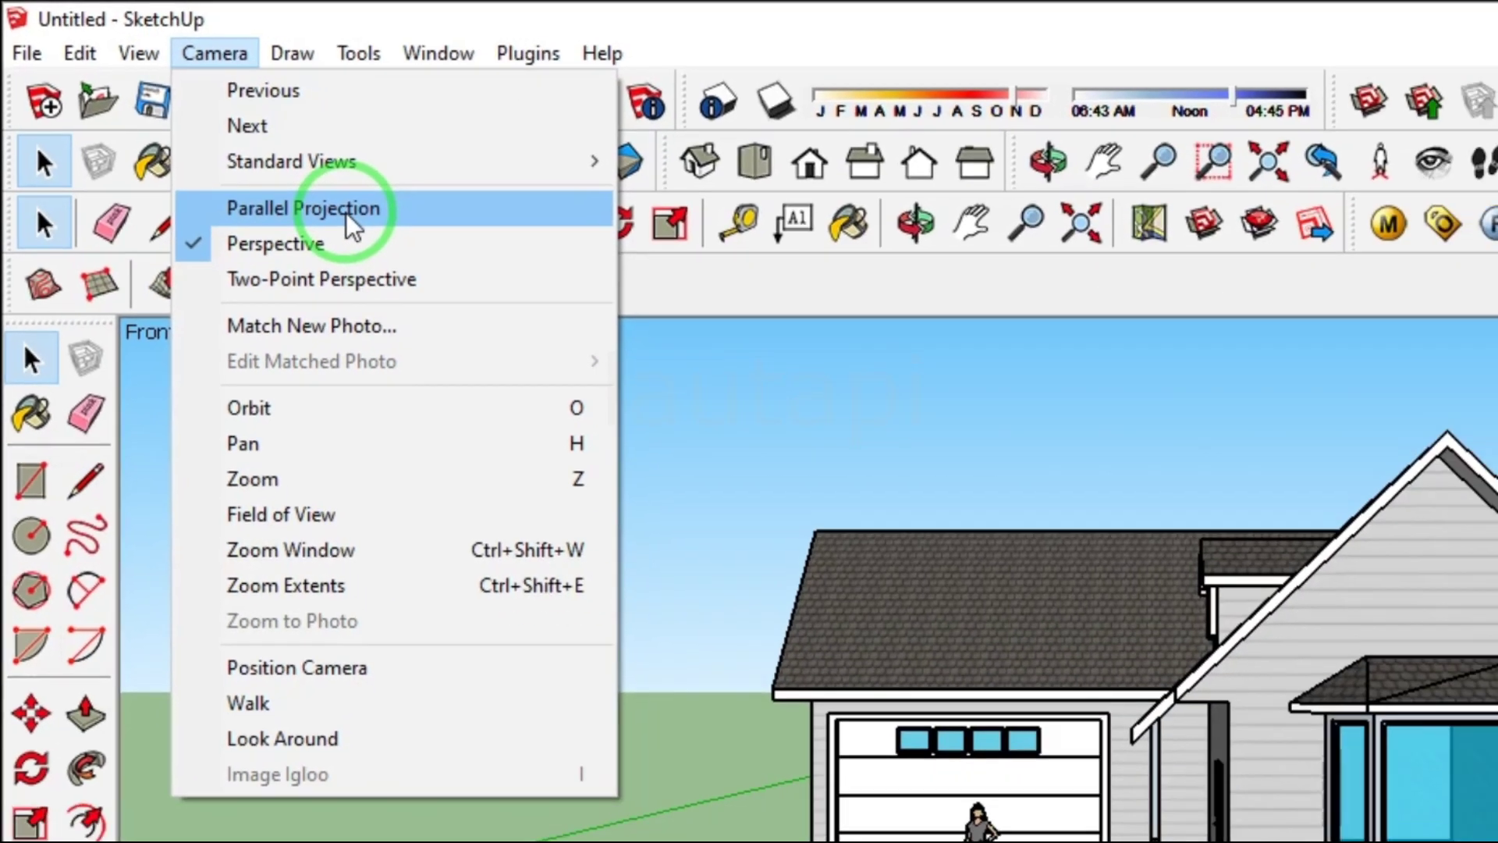
{"action": "left_click", "coordinate": [353, 225]}
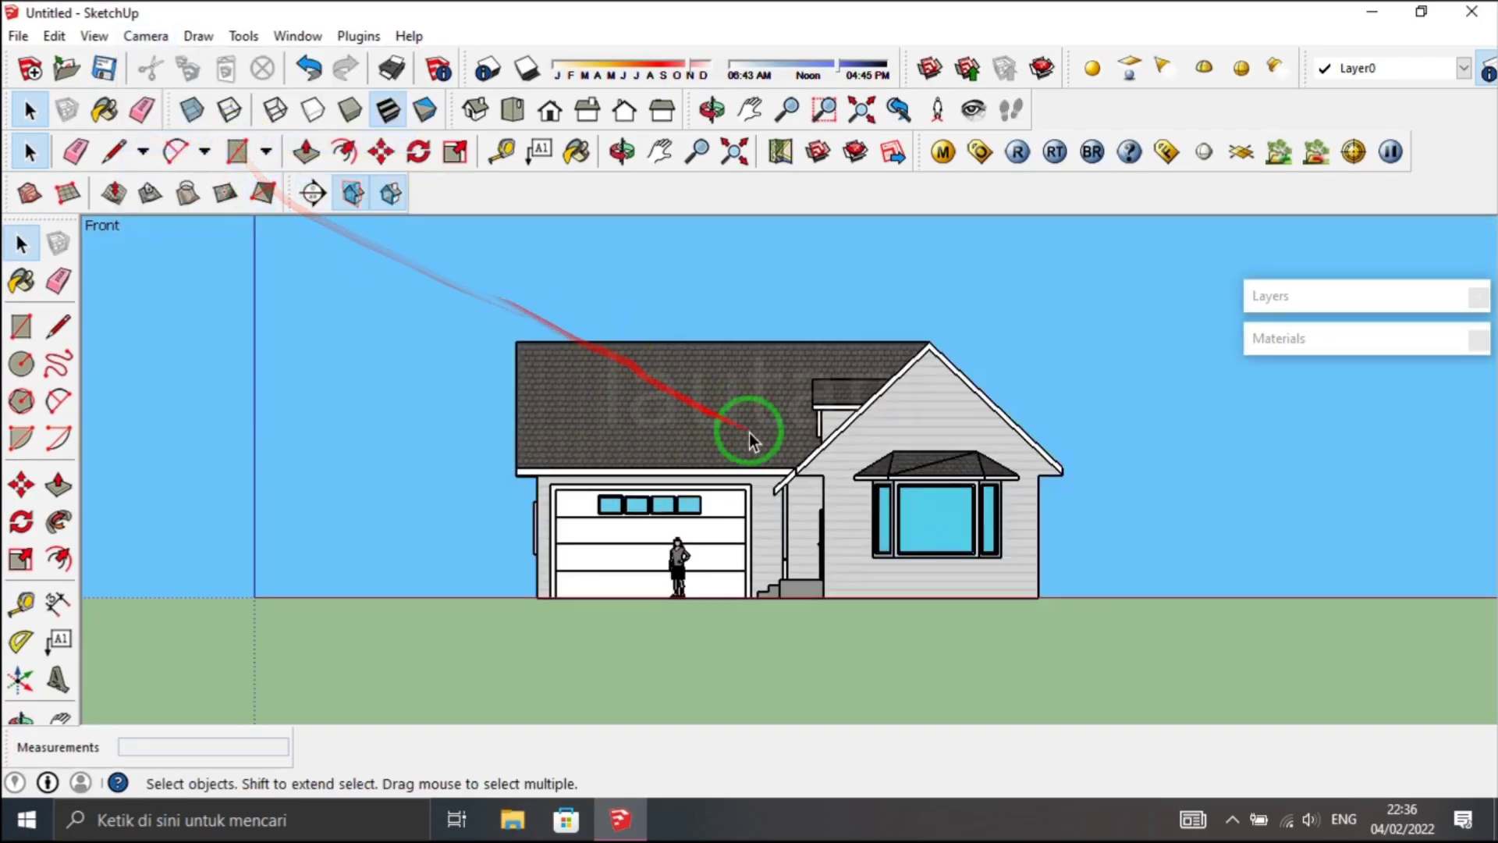
{"action": "scroll", "coordinate": [751, 441], "scroll_direction": "up", "scroll_amount": 3}
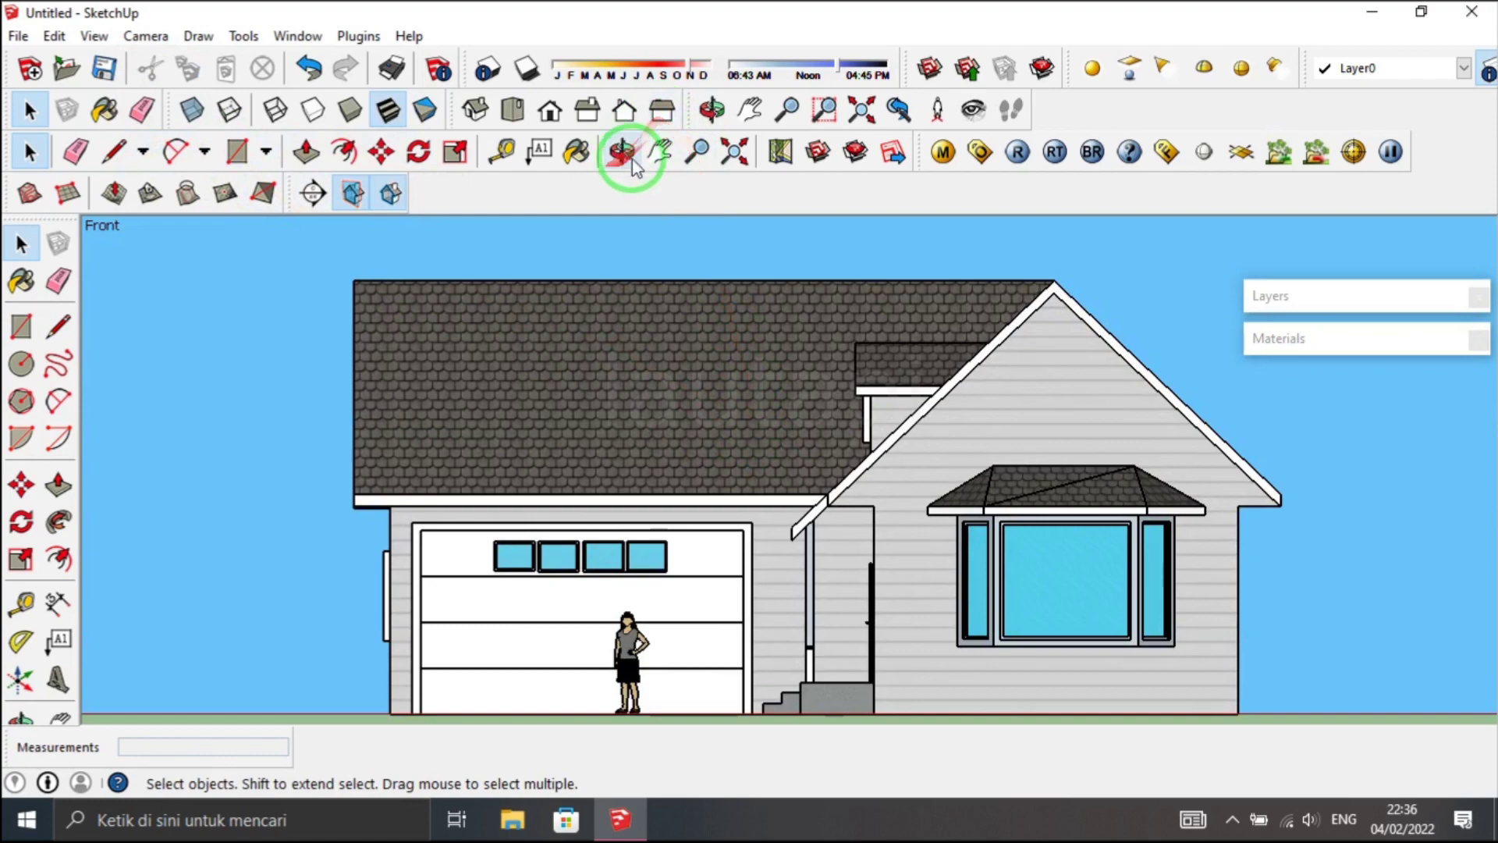
{"action": "left_click", "coordinate": [660, 152]}
{"action": "left_click_drag", "start_coordinate": [691, 397], "coordinate": [611, 361]}
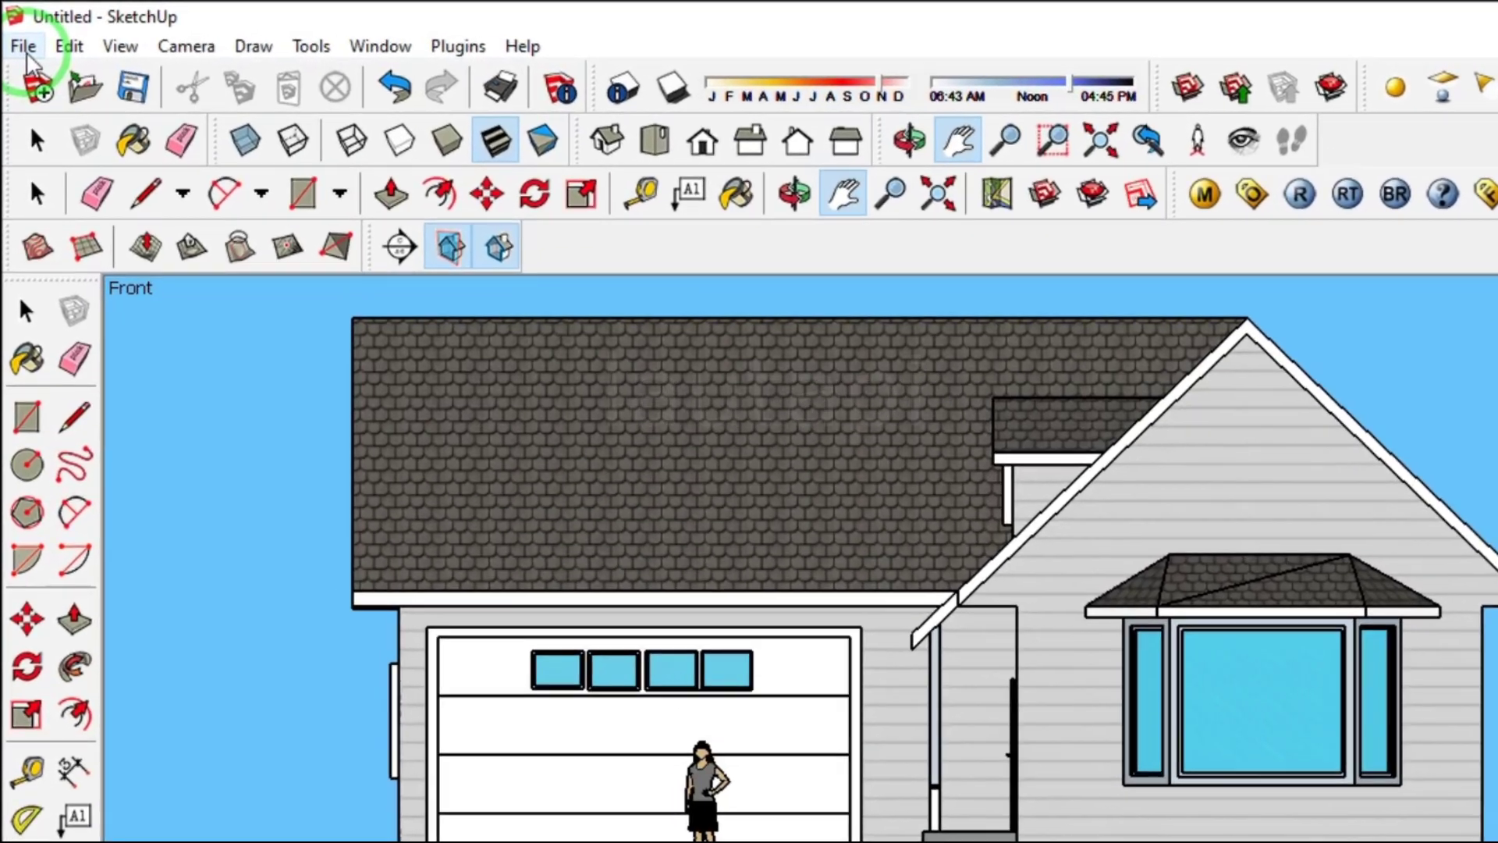
{"action": "left_click", "coordinate": [22, 44]}
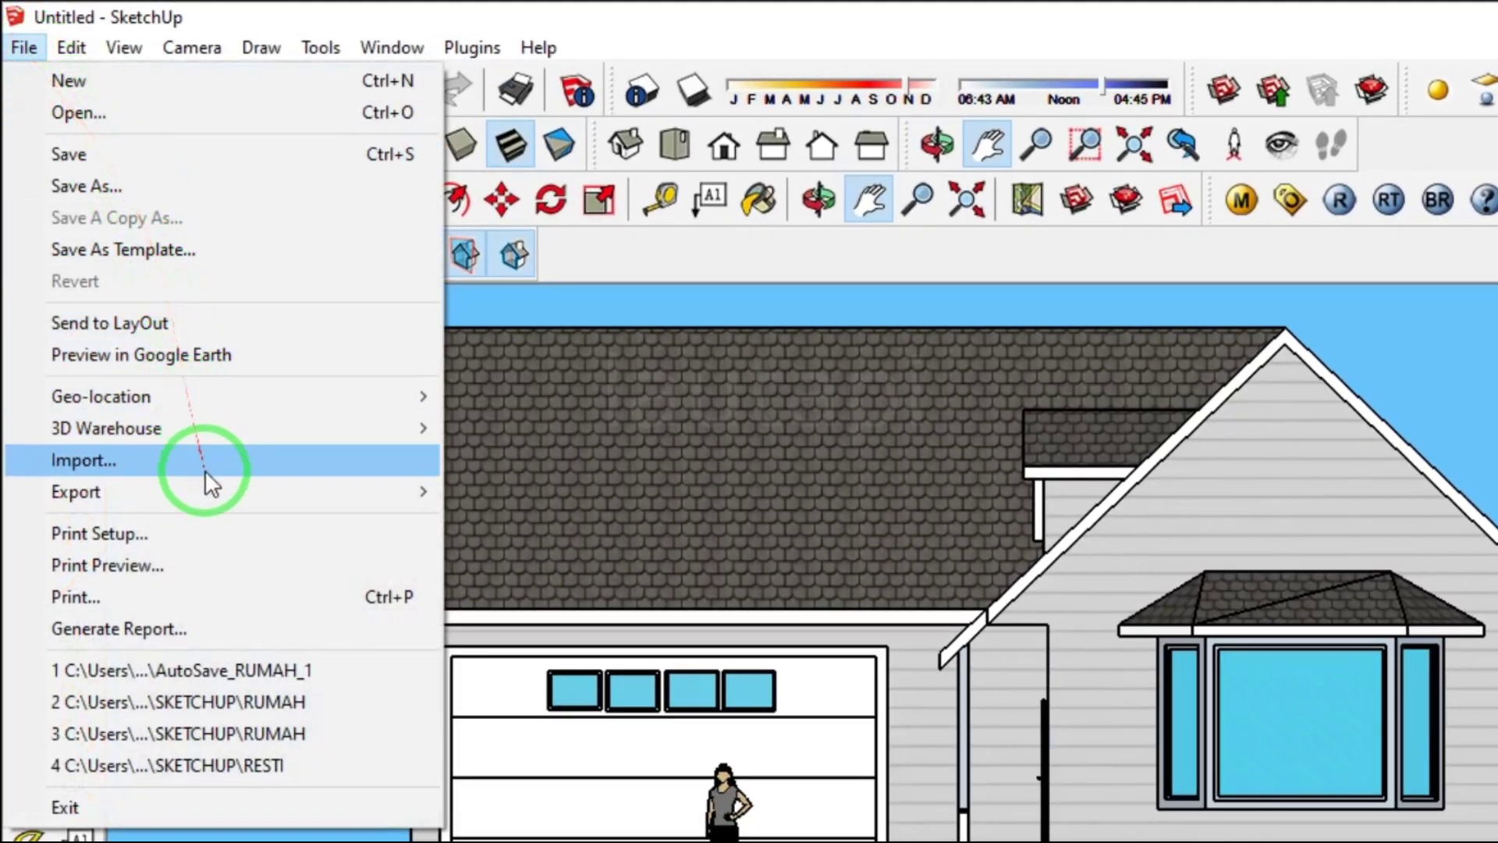
{"action": "mouse_move", "coordinate": [76, 492]}
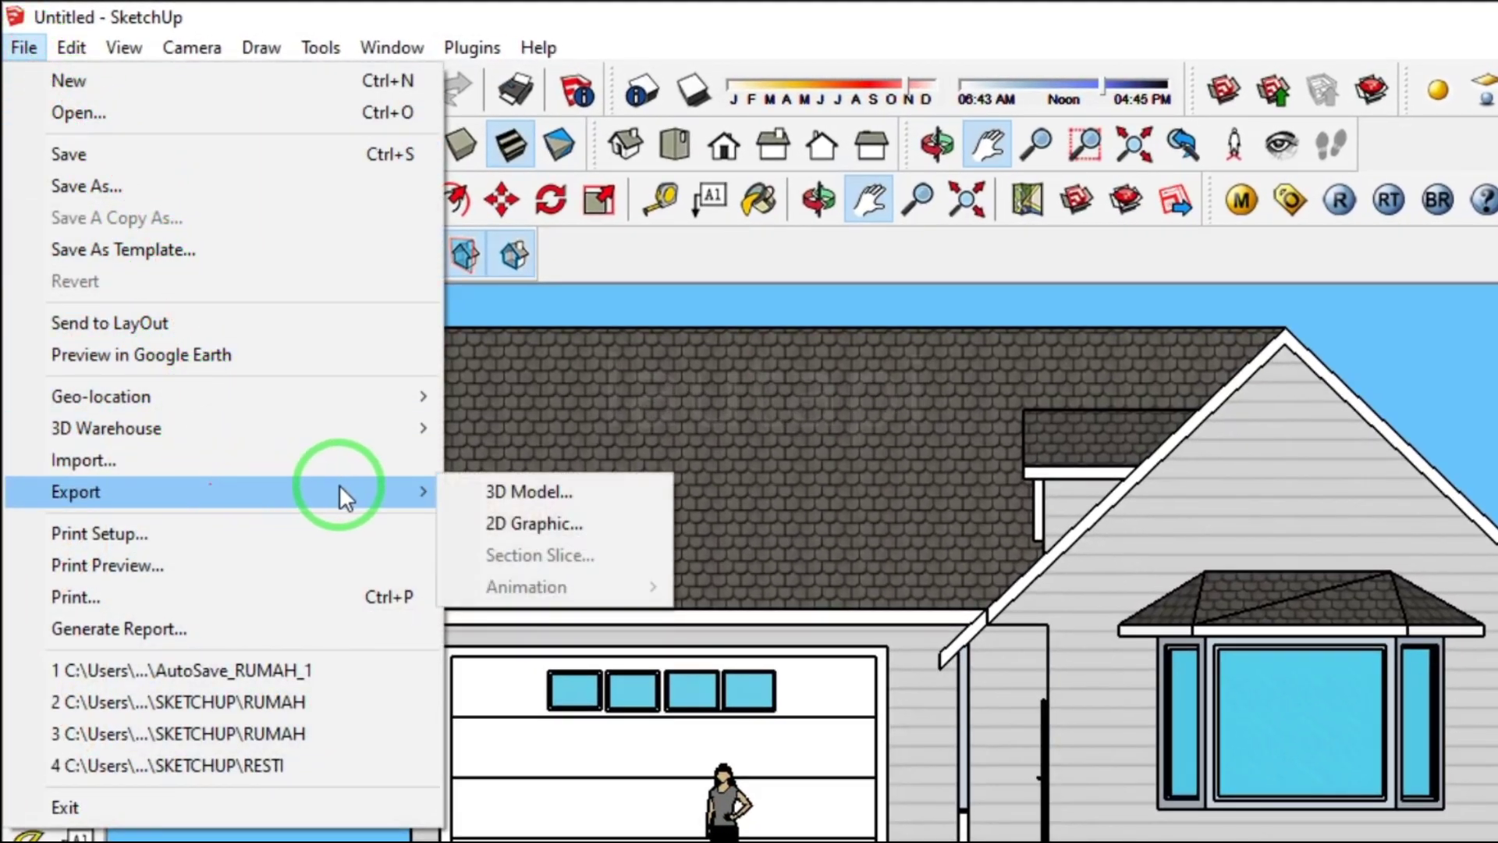
- Export the front elevation to the Desktop as AutoCAD DWG 'Tampak Depan' and dismiss the audit
{"action": "left_click", "coordinate": [602, 527]}
{"action": "type", "text": "Tampak Depan"}
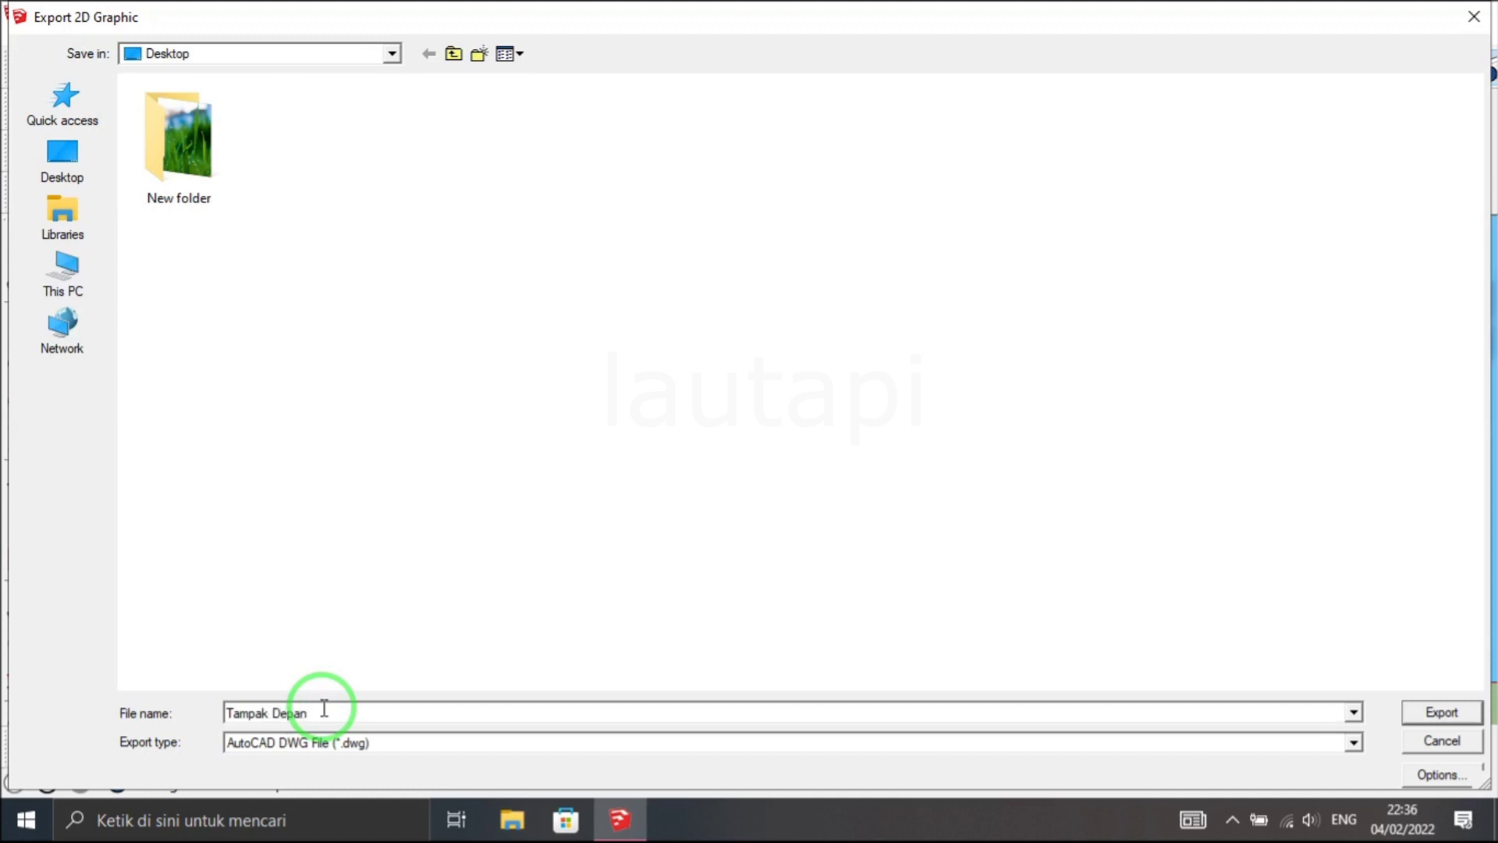
{"action": "left_click", "coordinate": [63, 160]}
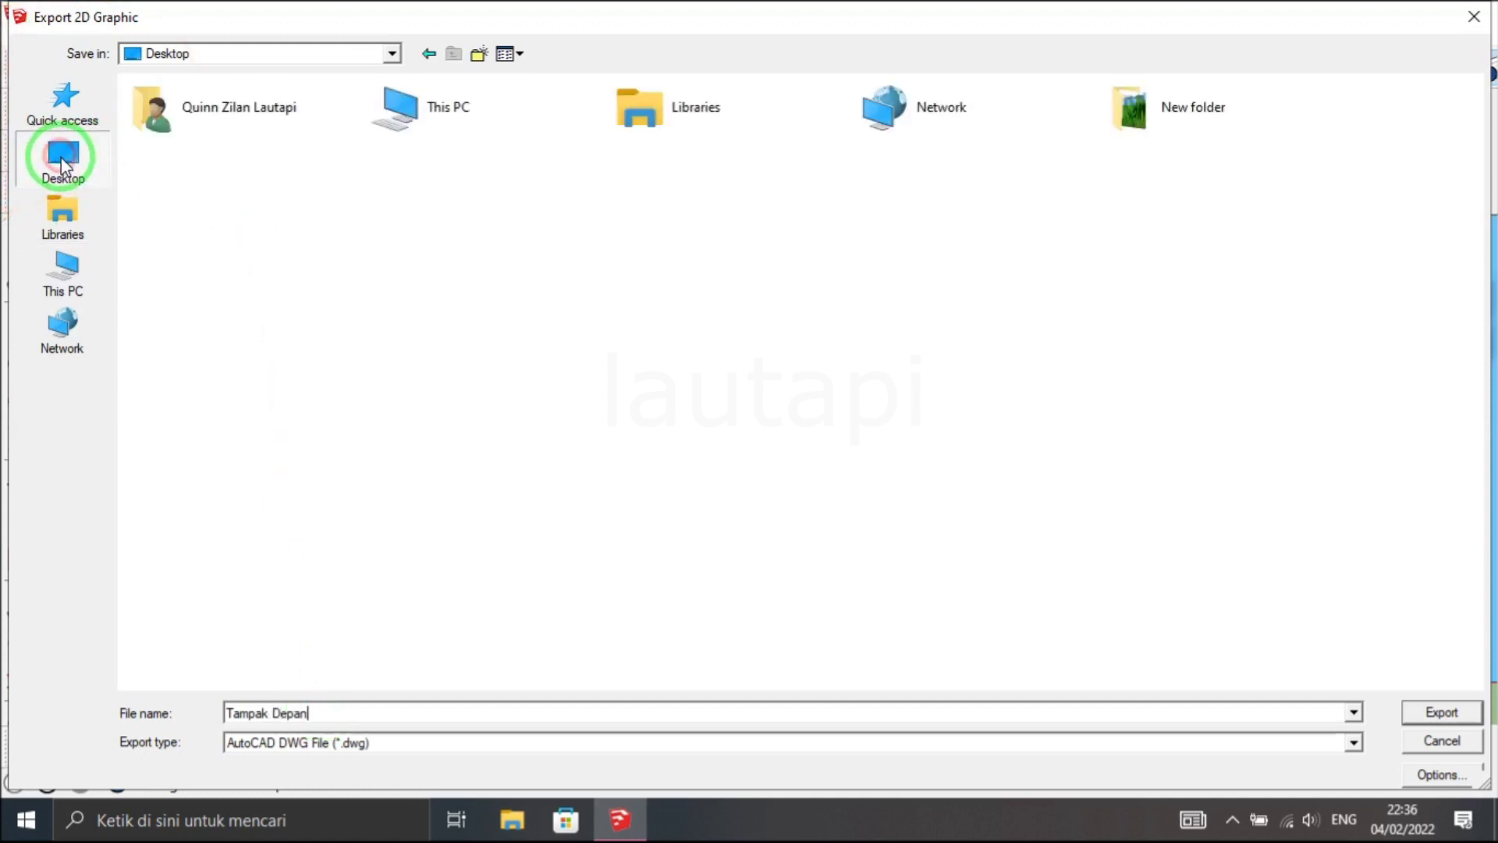
{"action": "left_click", "coordinate": [1453, 724]}
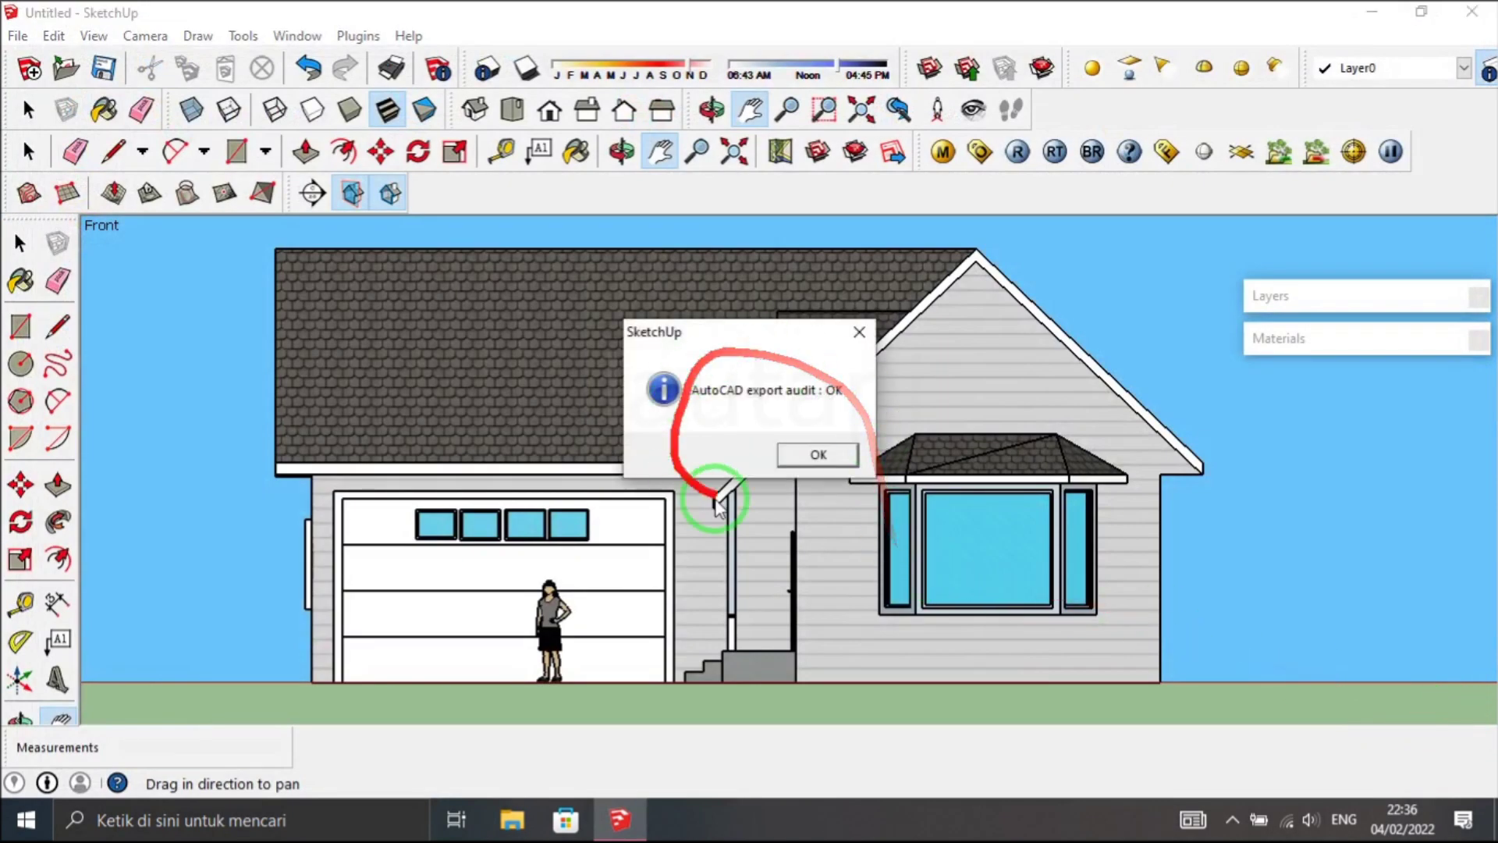
{"action": "left_click", "coordinate": [817, 455]}
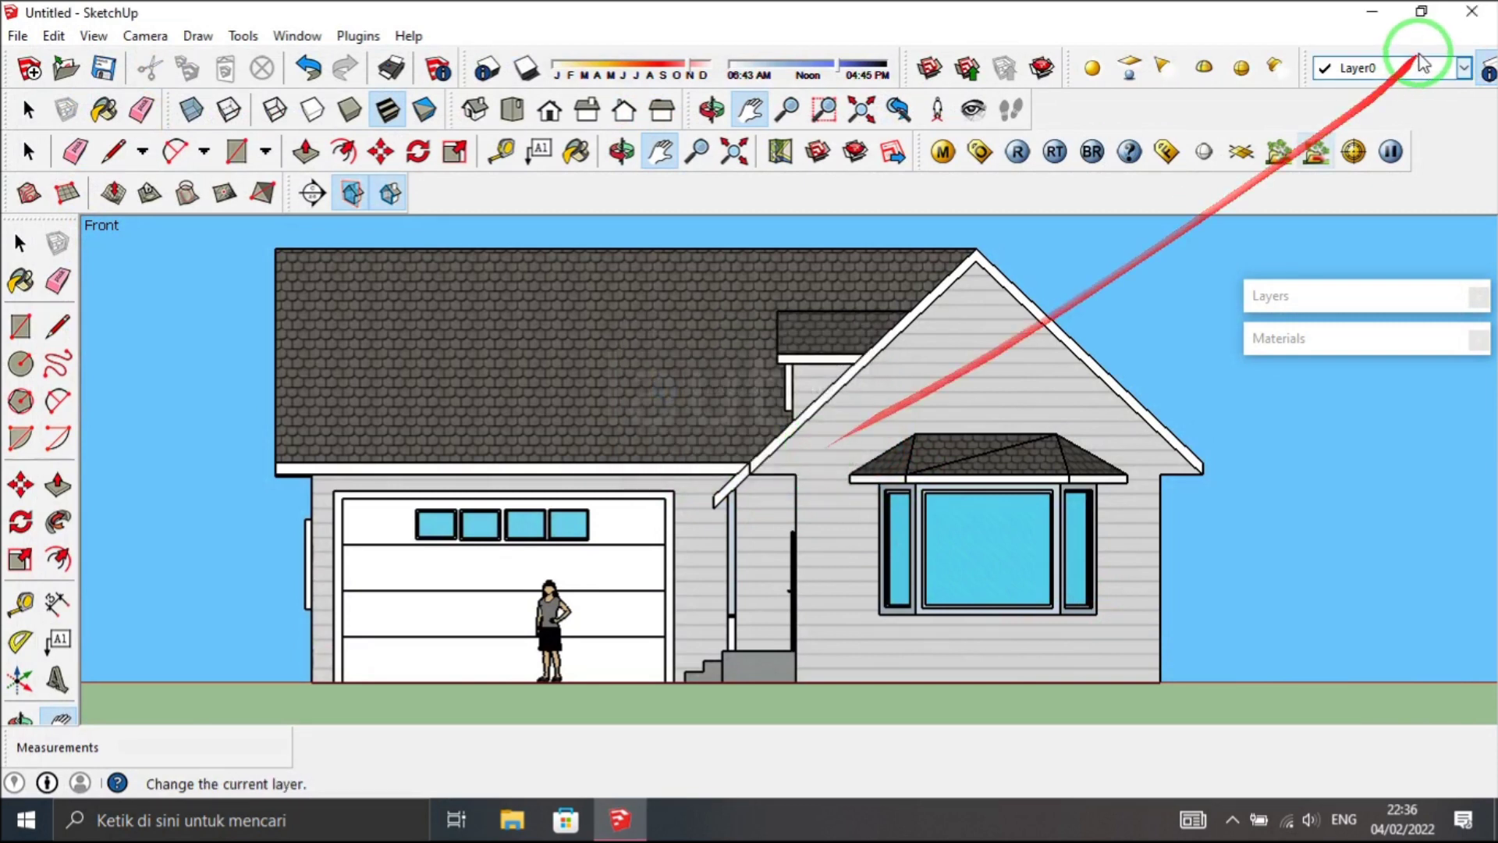
- Minimize SketchUp and view the opened Tampak Depan.dwg zoomed out in AutoCAD 2013
{"action": "left_click", "coordinate": [1387, 16]}
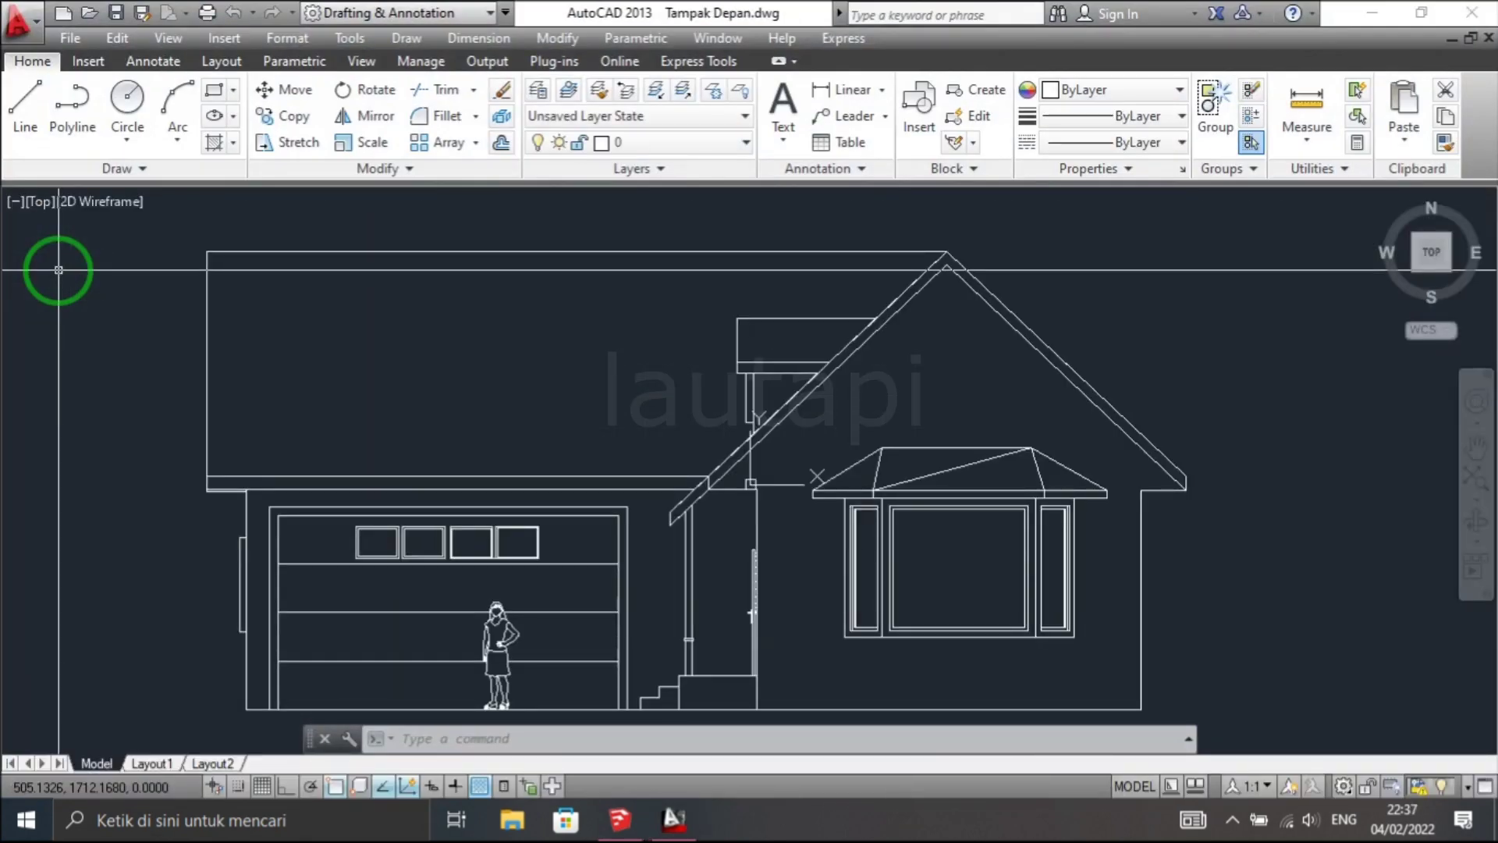
{"action": "scroll", "coordinate": [377, 429], "scroll_direction": "down", "scroll_amount": 5}
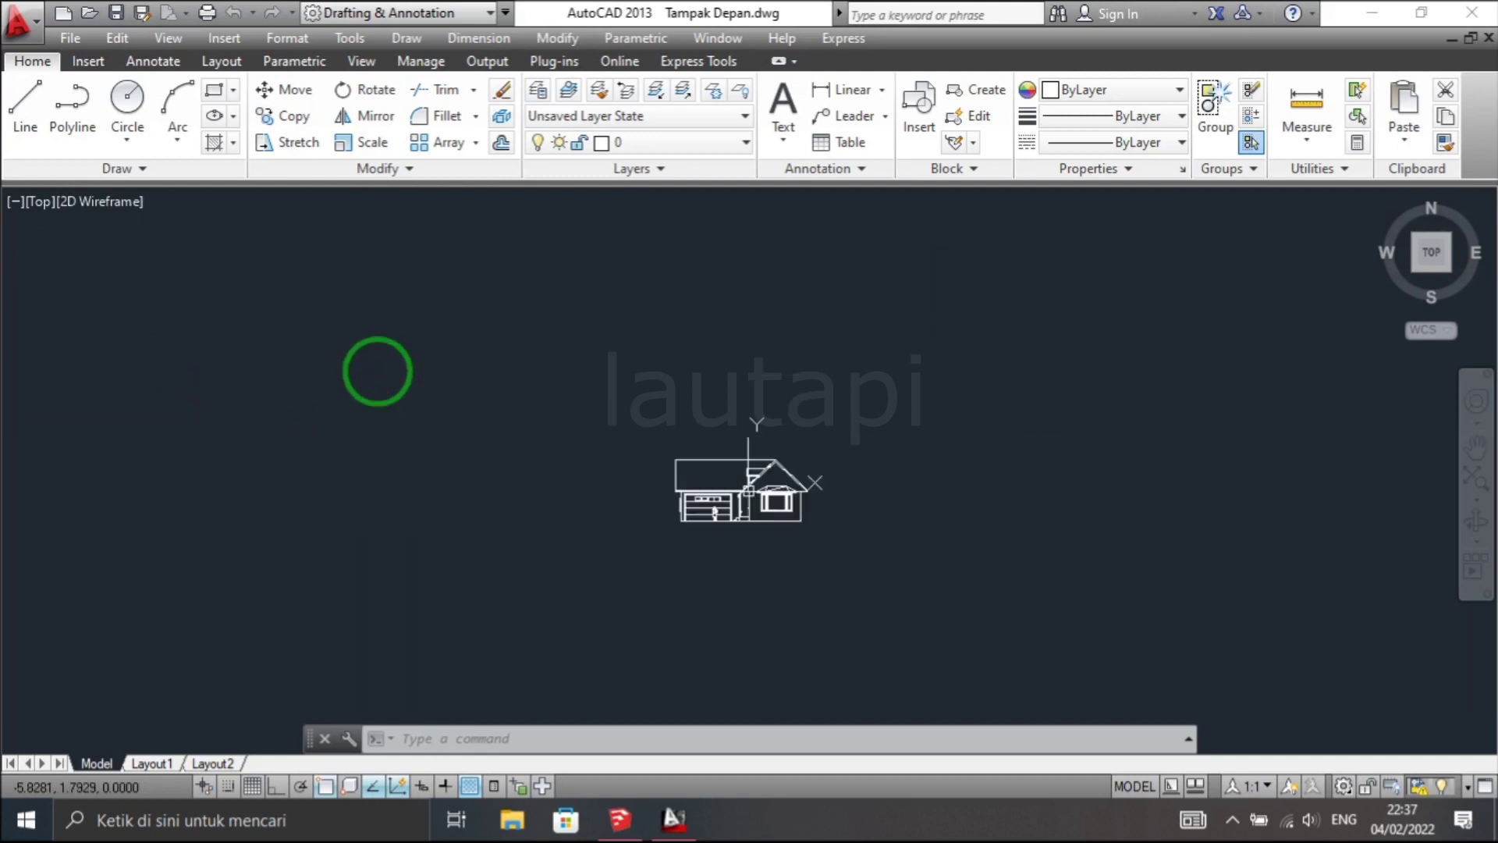
- Move the whole house elevation near the drawing origin
{"action": "scroll", "coordinate": [703, 480], "scroll_direction": "up", "scroll_amount": 2}
{"action": "scroll", "coordinate": [682, 482], "scroll_direction": "up", "scroll_amount": 2}
{"action": "scroll", "coordinate": [546, 499], "scroll_direction": "down", "scroll_amount": 3}
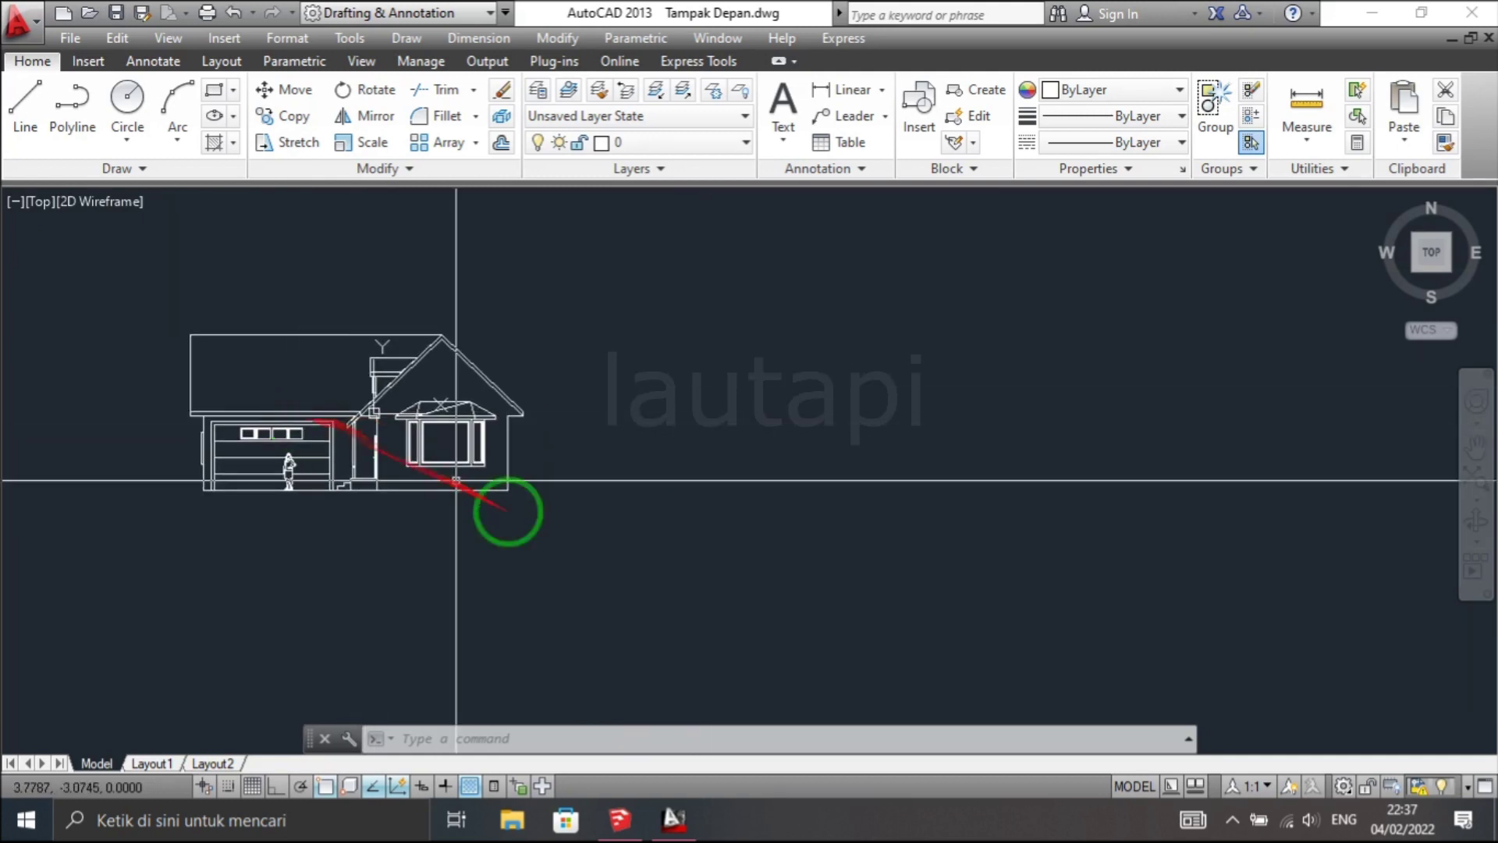
{"action": "left_click", "coordinate": [502, 508]}
{"action": "left_click", "coordinate": [484, 451]}
{"action": "type", "text": "m"}
{"action": "key", "text": "Return"}
{"action": "left_click", "coordinate": [499, 460]}
{"action": "scroll", "coordinate": [702, 536], "scroll_direction": "up", "scroll_amount": 5}
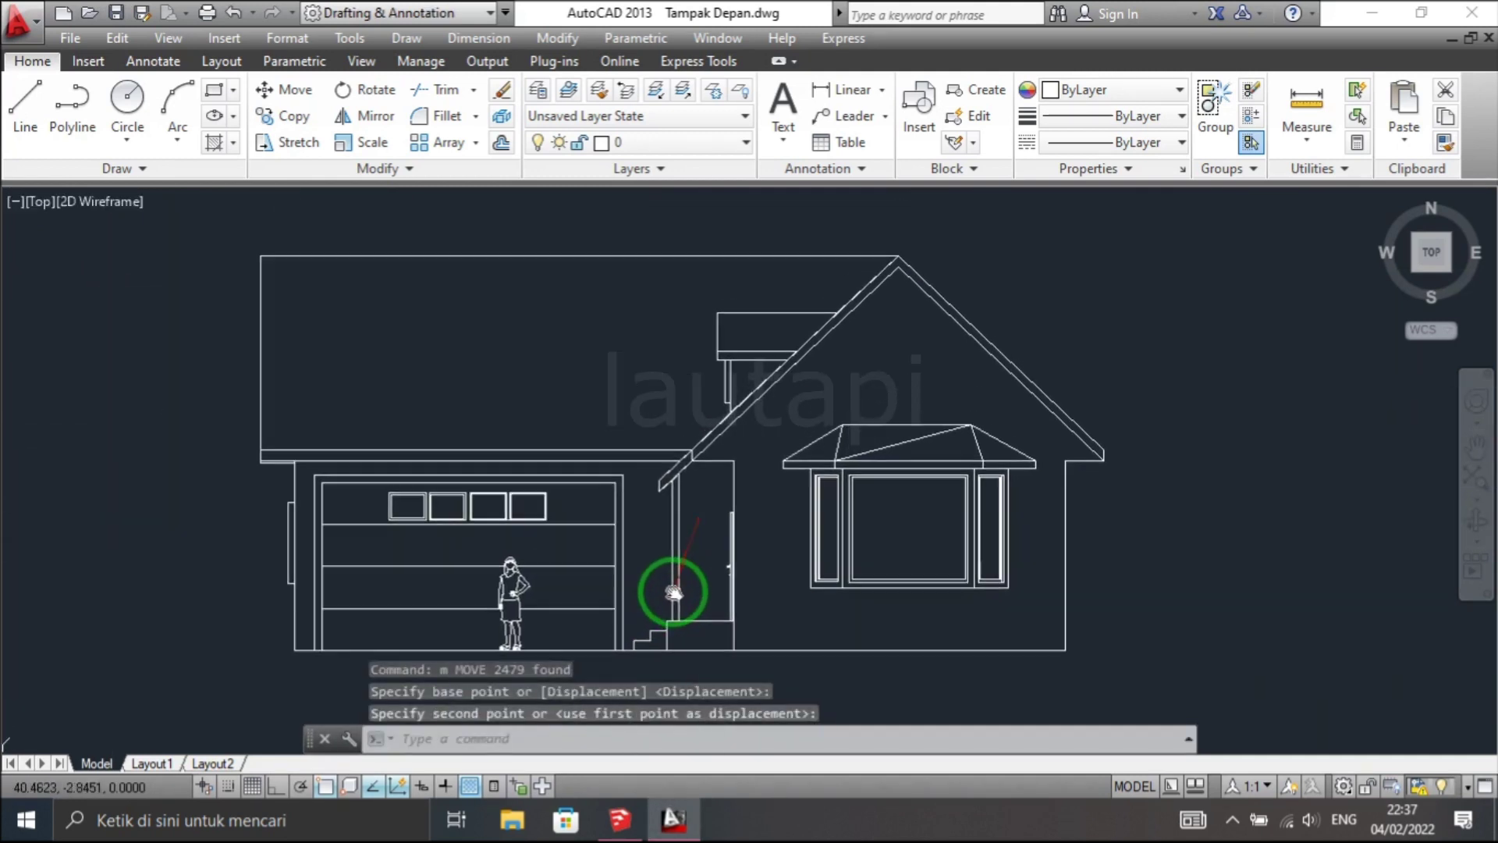
{"action": "middle_click_drag", "start_coordinate": [852, 538], "coordinate": [875, 501]}
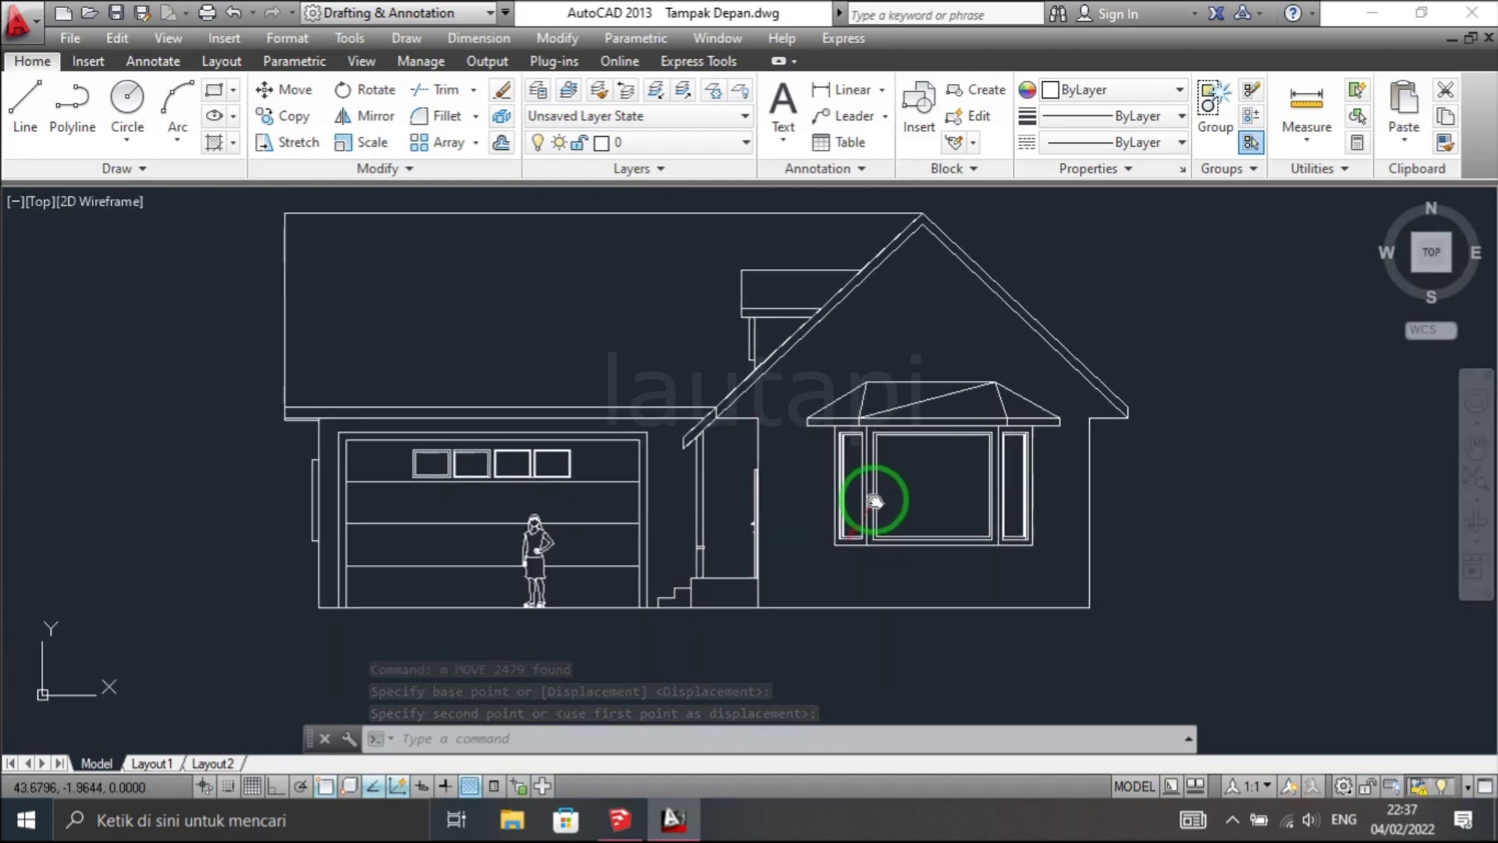
{"action": "mouse_move", "coordinate": [874, 500]}
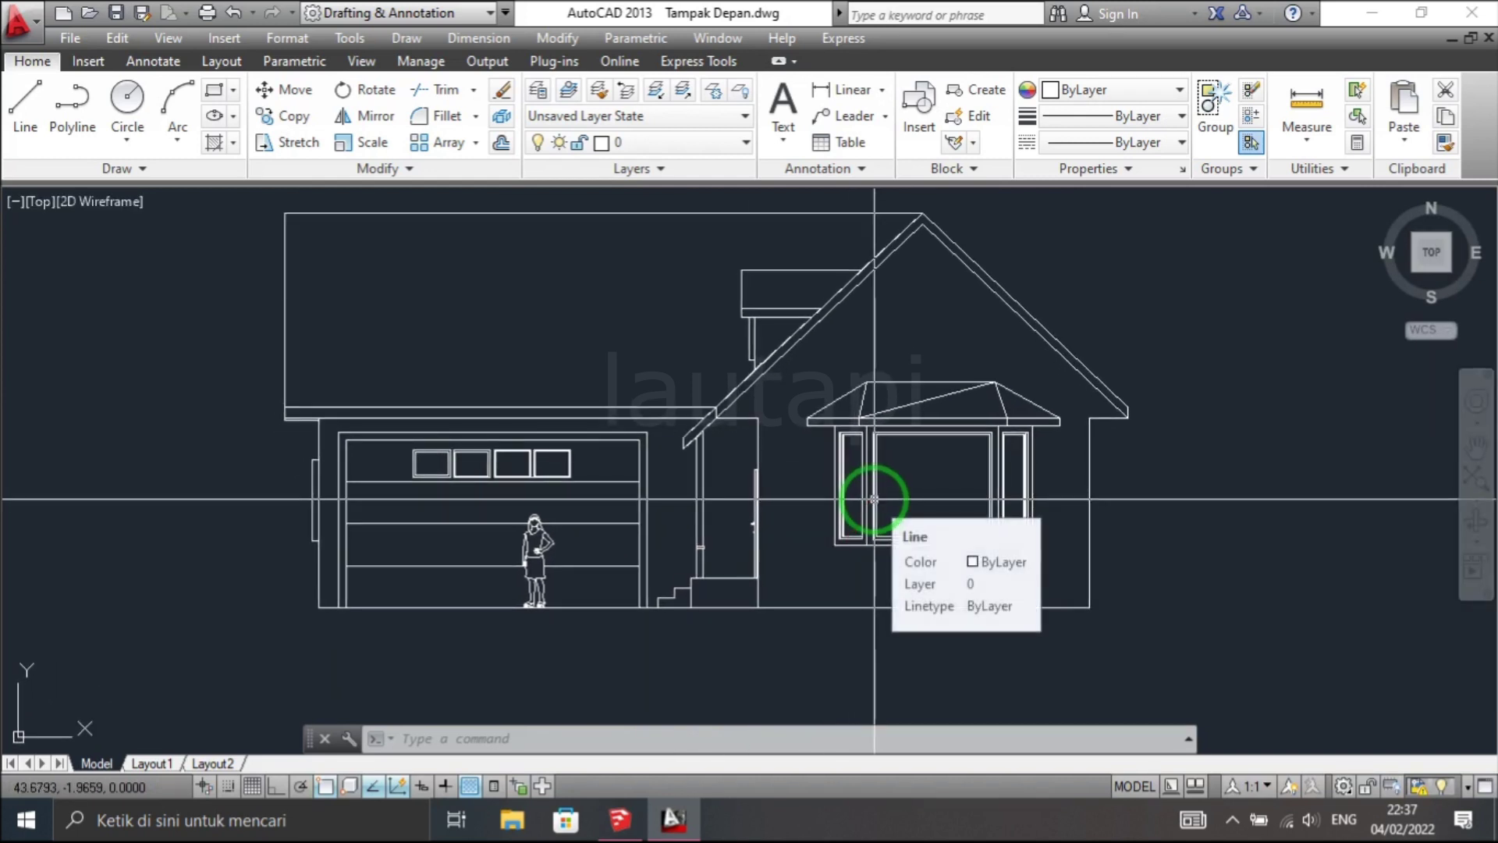
{"action": "middle_click_drag", "start_coordinate": [829, 441], "coordinate": [836, 459]}
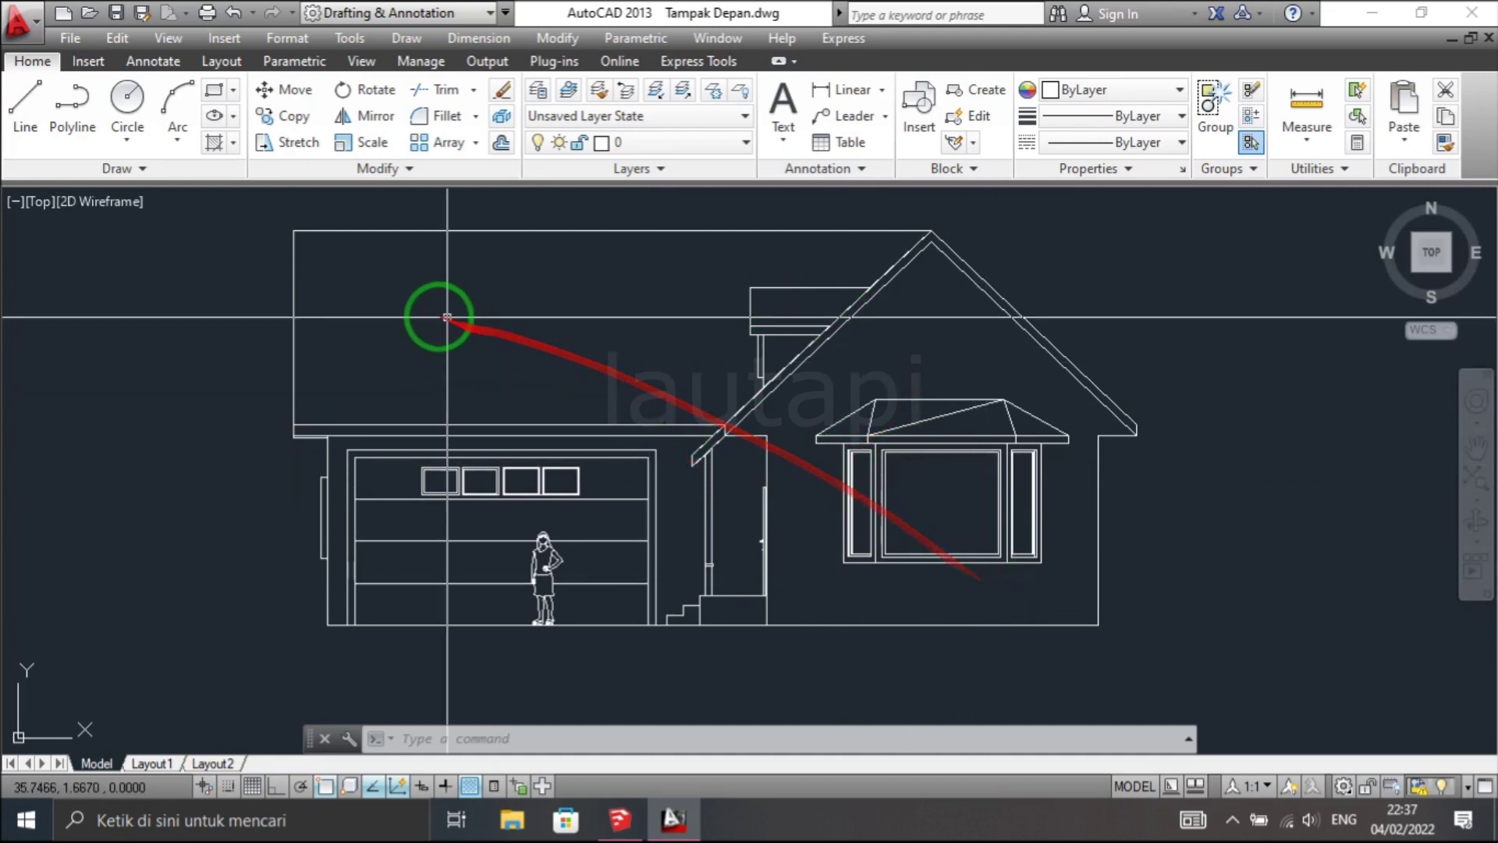
{"action": "scroll", "coordinate": [788, 460], "scroll_direction": "up", "scroll_amount": 3}
- Try selection windows around the door, then cancel them and clear the grips
{"action": "left_click", "coordinate": [701, 463]}
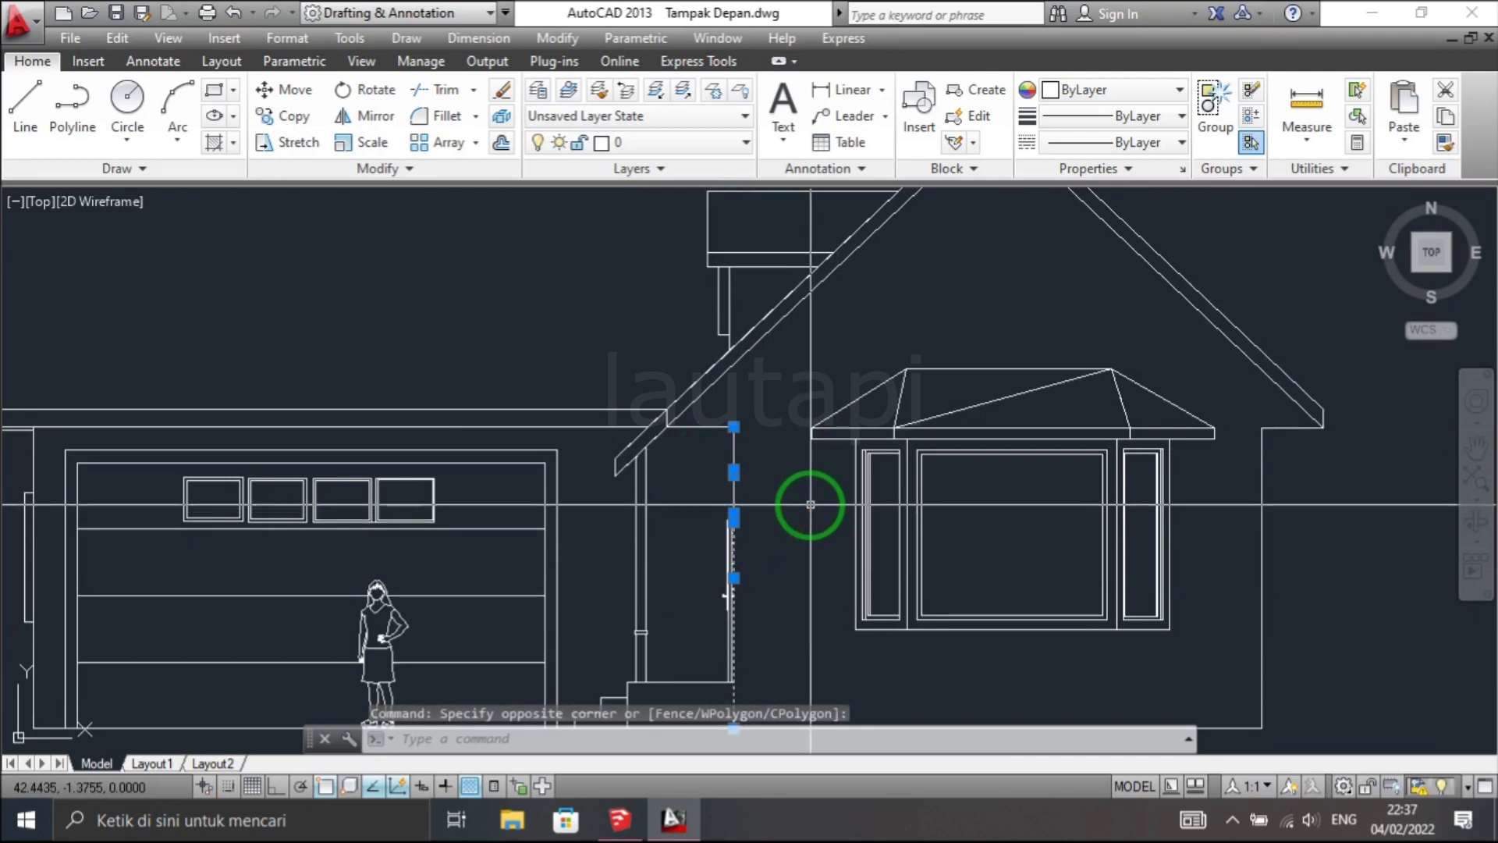
{"action": "key", "text": "Escape"}
{"action": "left_click", "coordinate": [762, 468]}
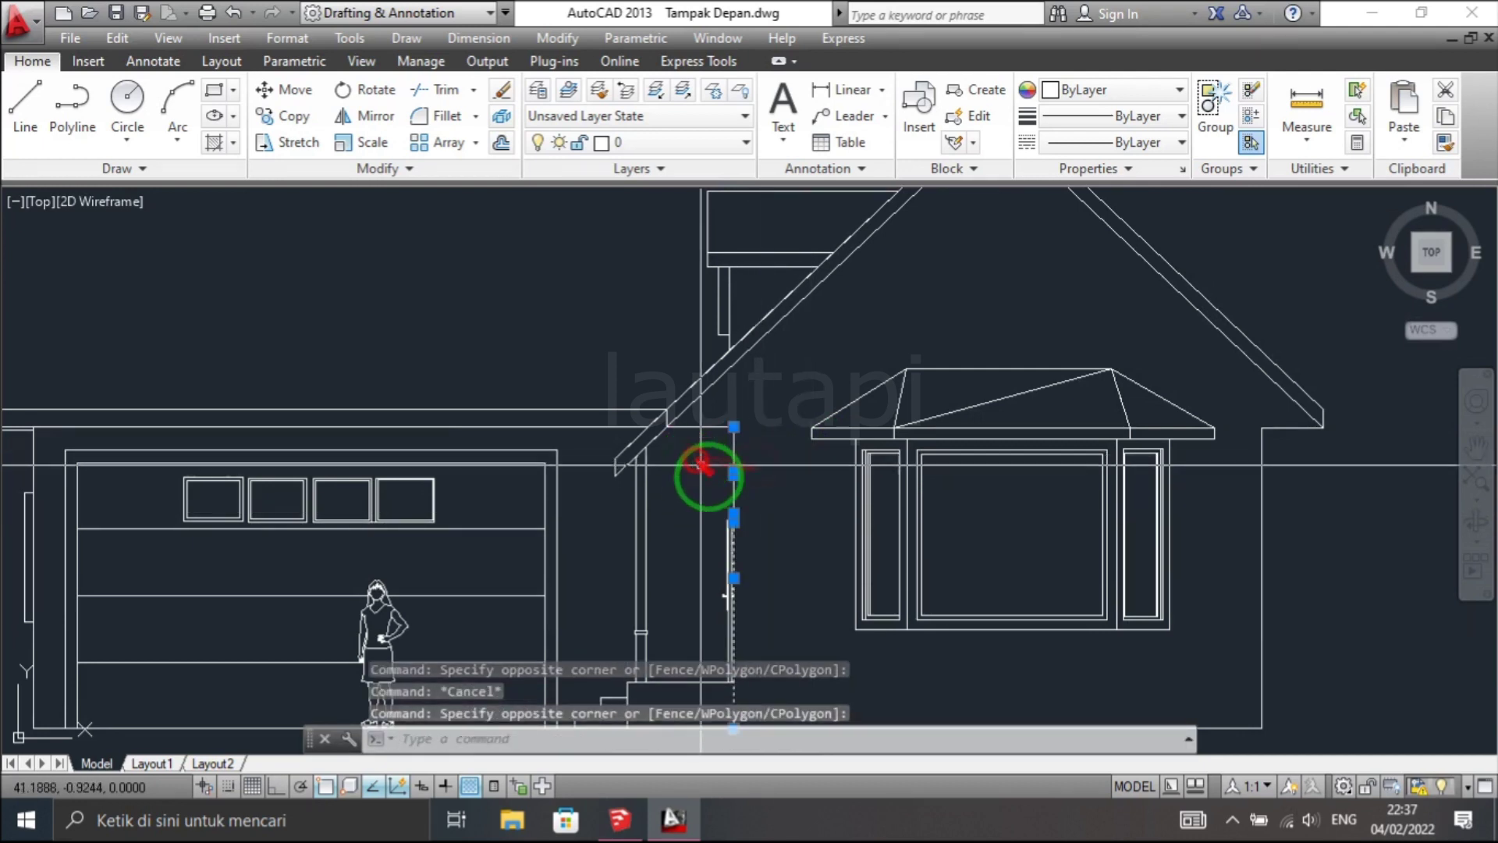
{"action": "key", "text": "Escape"}
{"action": "scroll", "coordinate": [858, 441], "scroll_direction": "down", "scroll_amount": 1}
{"action": "scroll", "coordinate": [905, 449], "scroll_direction": "down", "scroll_amount": 1}
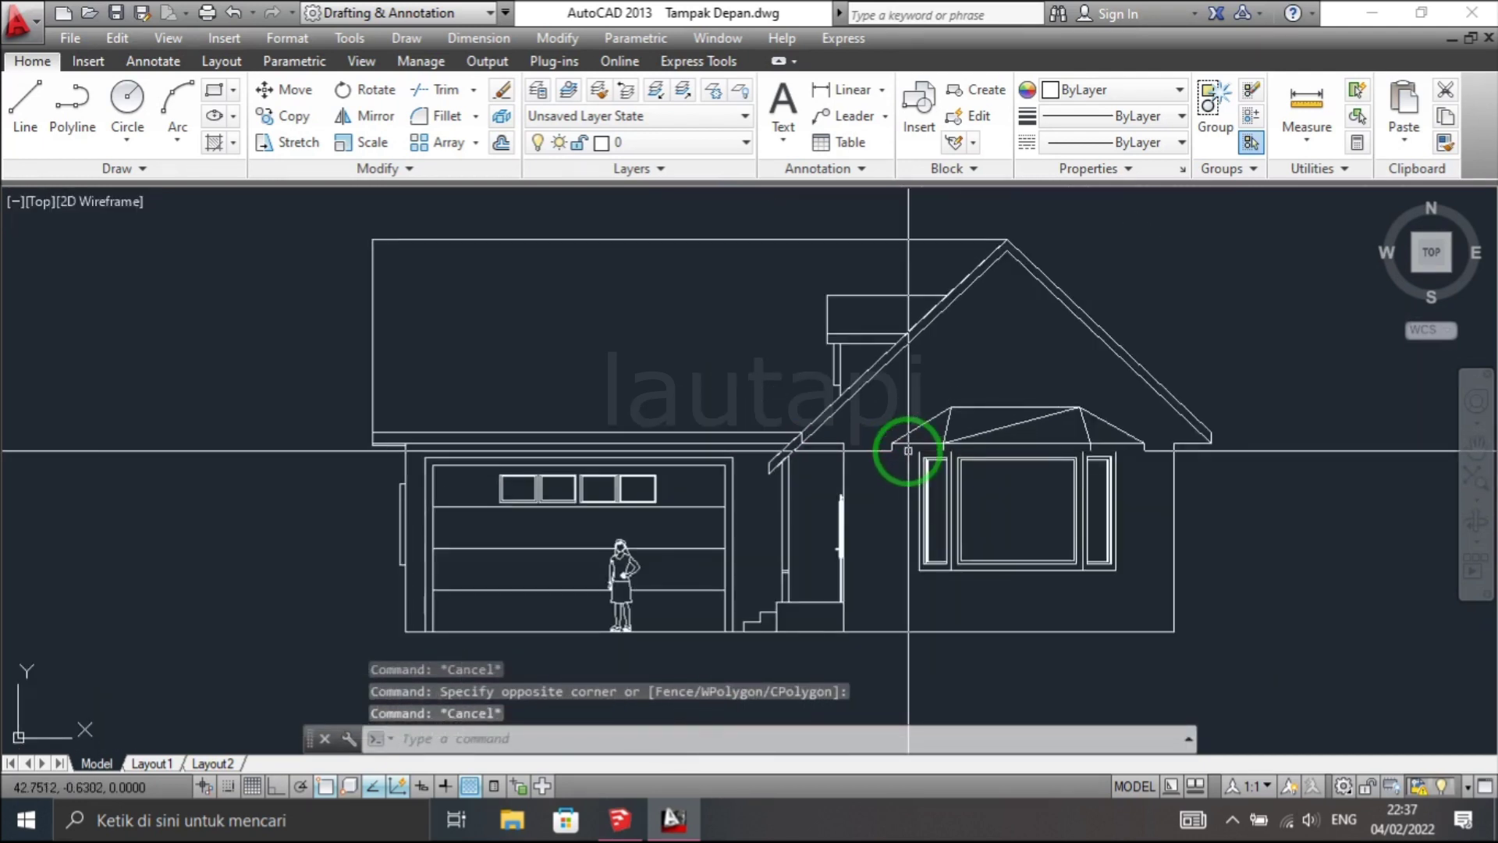
{"action": "scroll", "coordinate": [1014, 437], "scroll_direction": "up", "scroll_amount": 2}
- Erase the two stray diagonal lines on the bay window roof and recentre the house
{"action": "left_click", "coordinate": [1019, 405]}
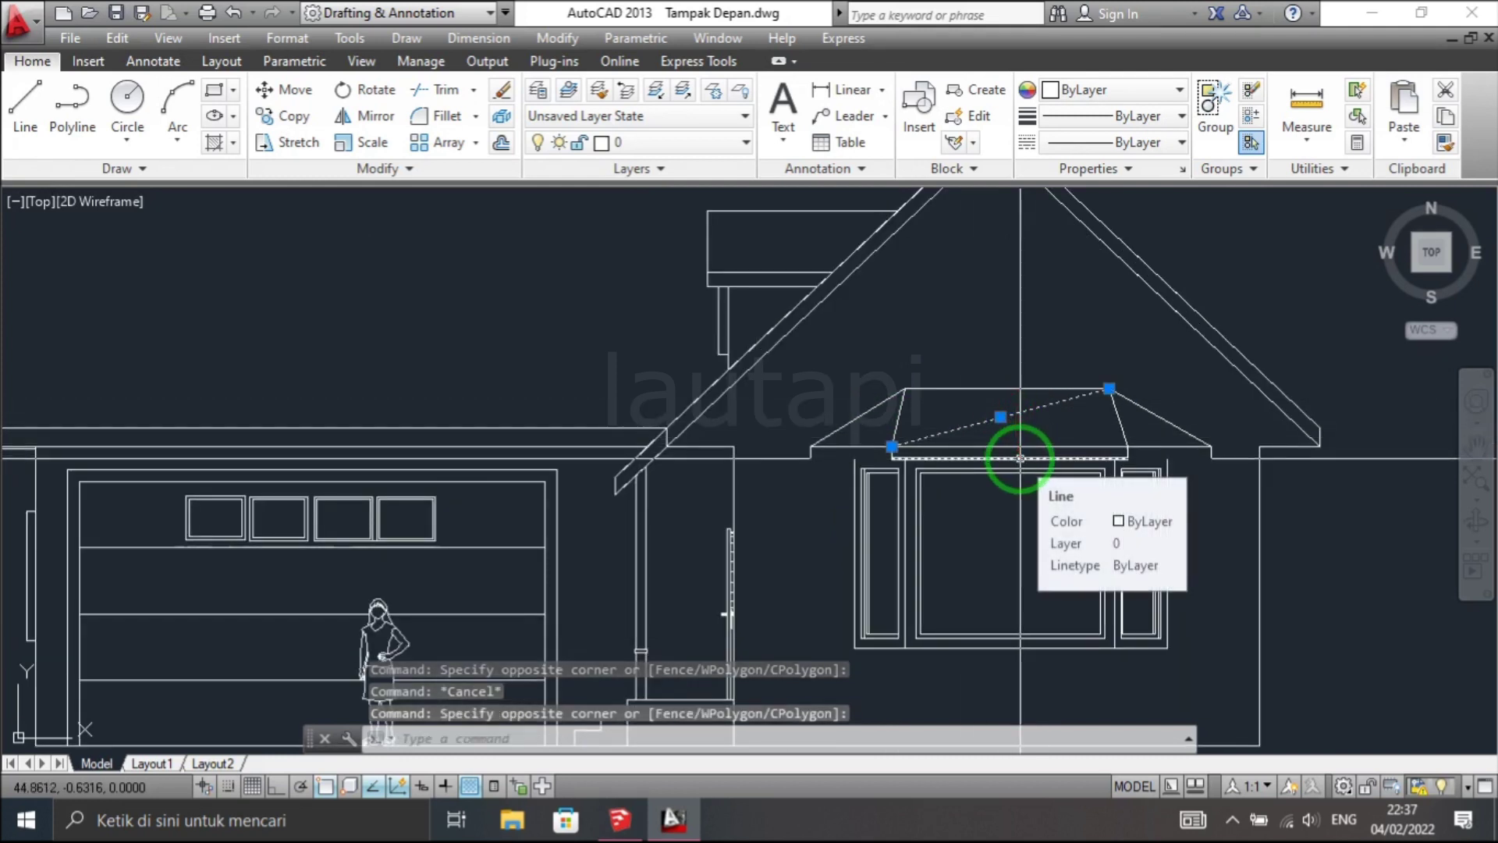
{"action": "type", "text": "e"}
{"action": "key", "text": "Return"}
{"action": "scroll", "coordinate": [1020, 437], "scroll_direction": "down", "scroll_amount": 3}
{"action": "scroll", "coordinate": [1038, 426], "scroll_direction": "up", "scroll_amount": 2}
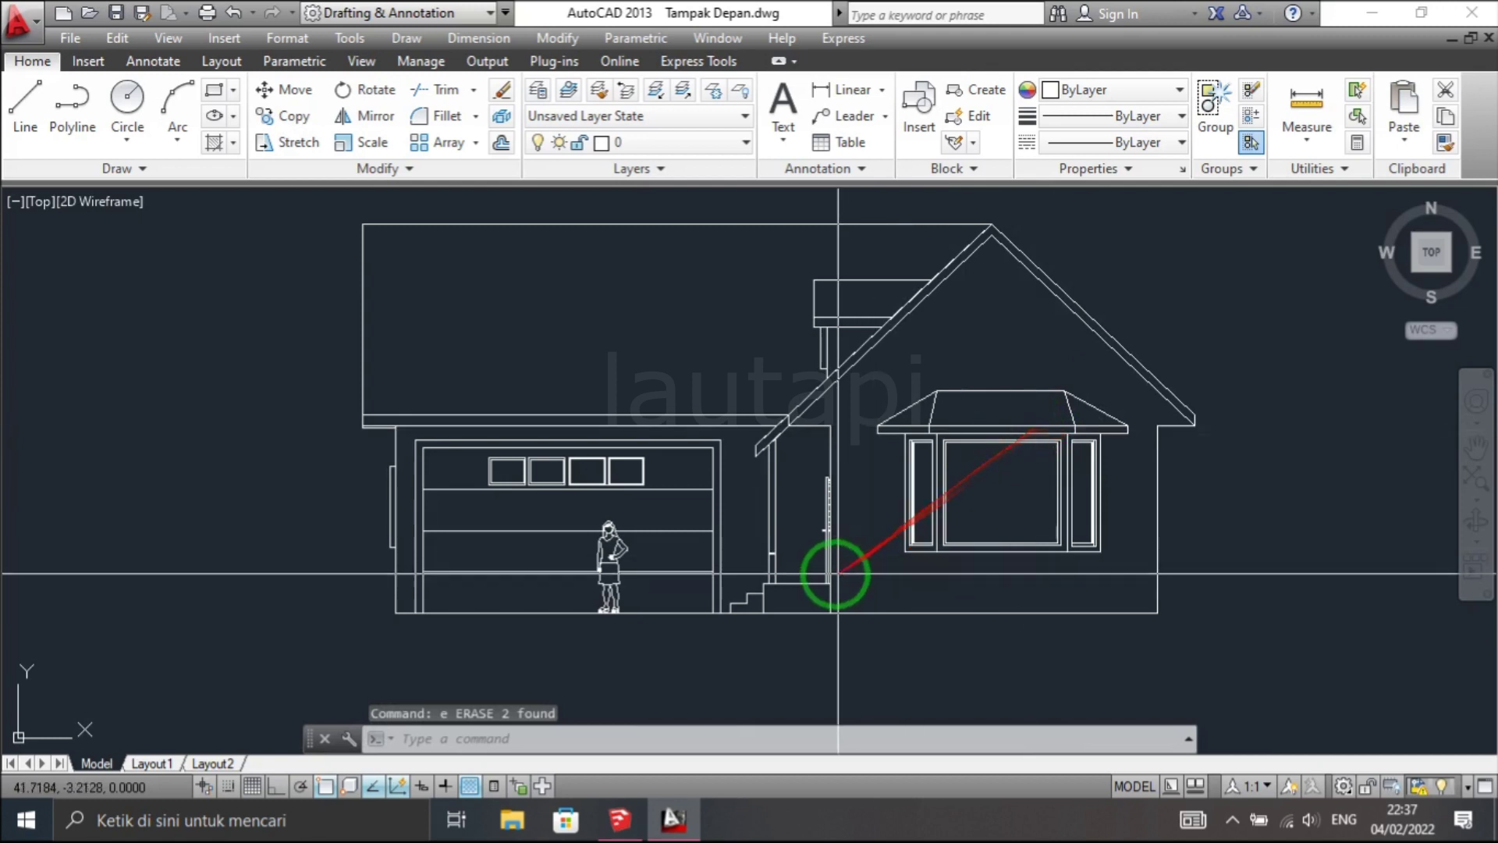
{"action": "scroll", "coordinate": [695, 592], "scroll_direction": "up", "scroll_amount": 1}
{"action": "scroll", "coordinate": [642, 578], "scroll_direction": "down", "scroll_amount": 1}
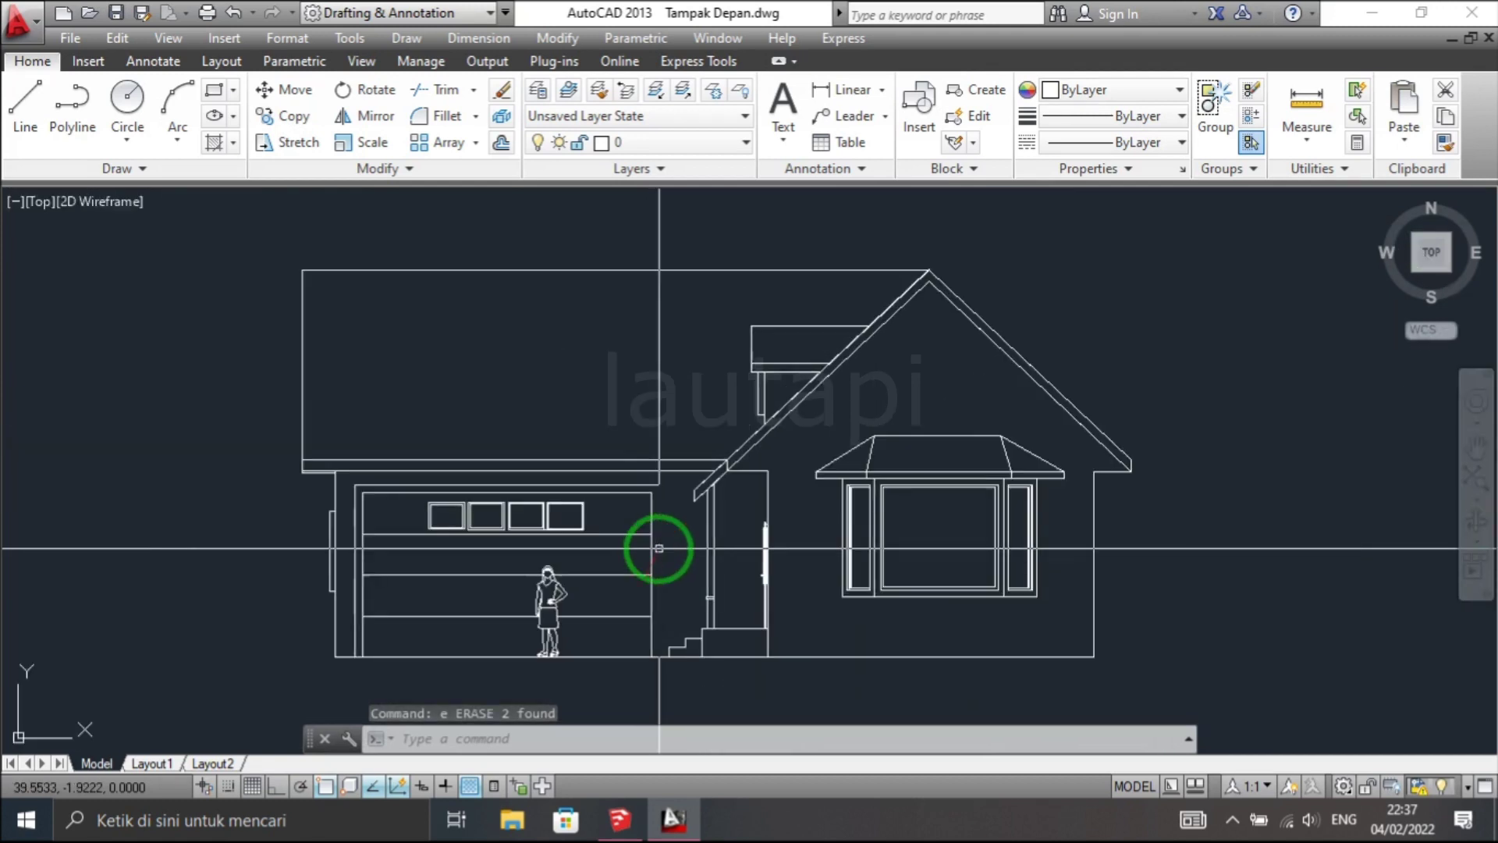
{"action": "middle_click_drag", "start_coordinate": [676, 535], "coordinate": [743, 525]}
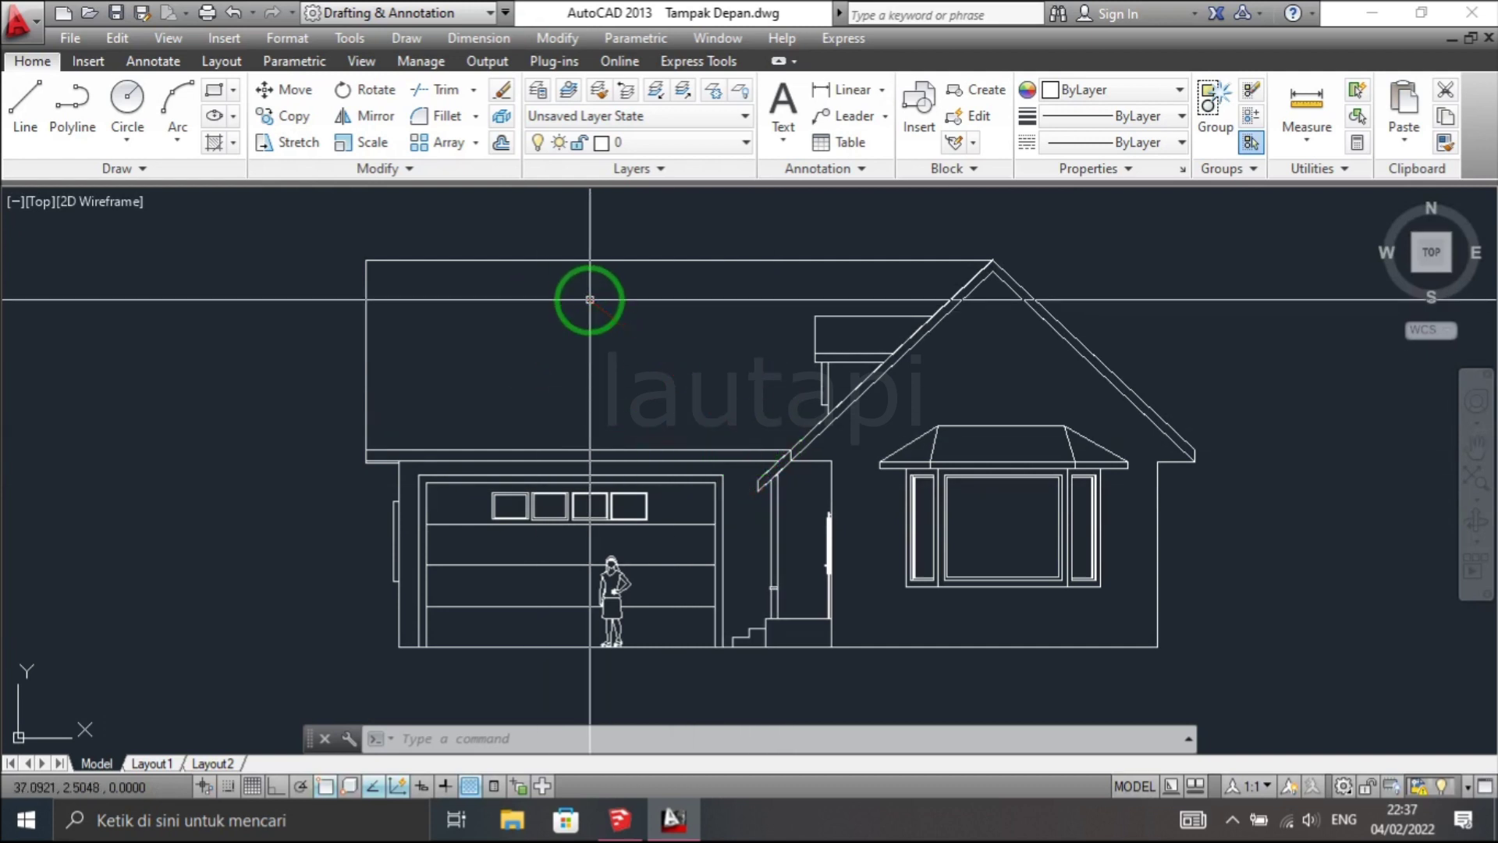
- Add a 7.1930 linear height dimension on the left side of the house
{"action": "left_click", "coordinate": [473, 38]}
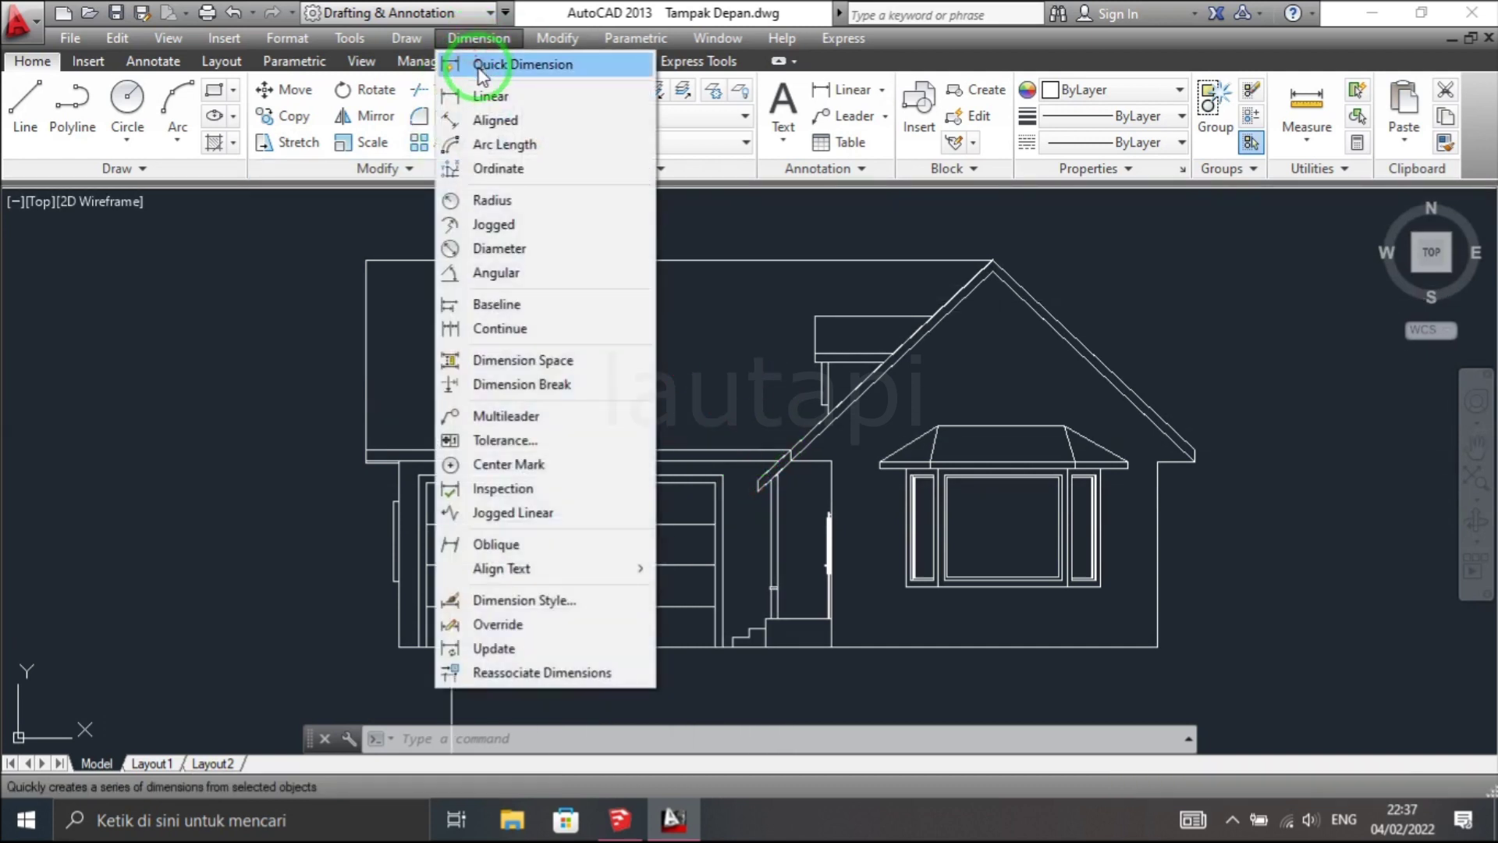
{"action": "left_click", "coordinate": [485, 96]}
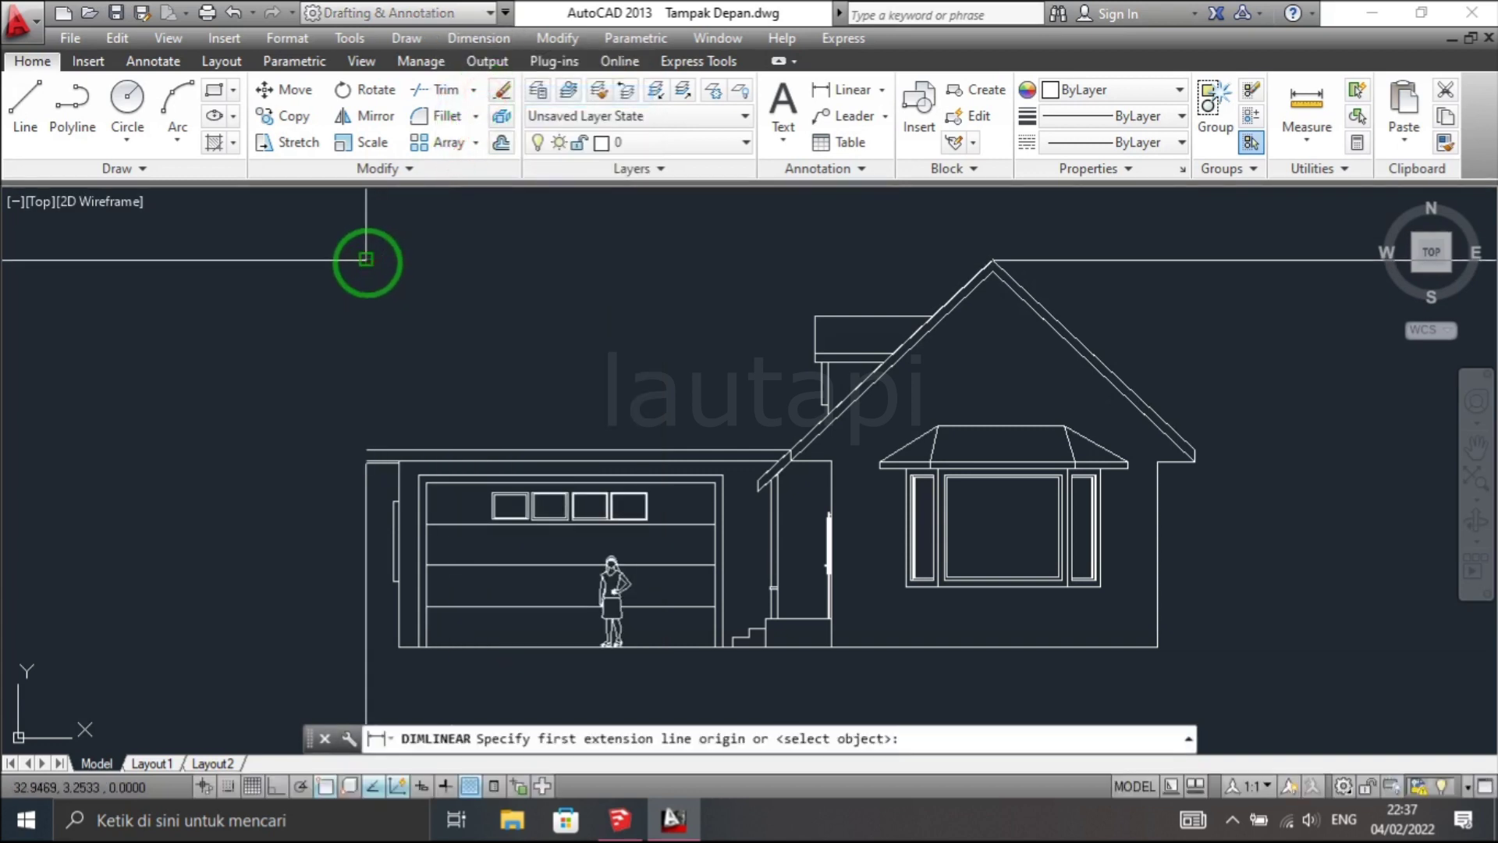
{"action": "left_click", "coordinate": [366, 259]}
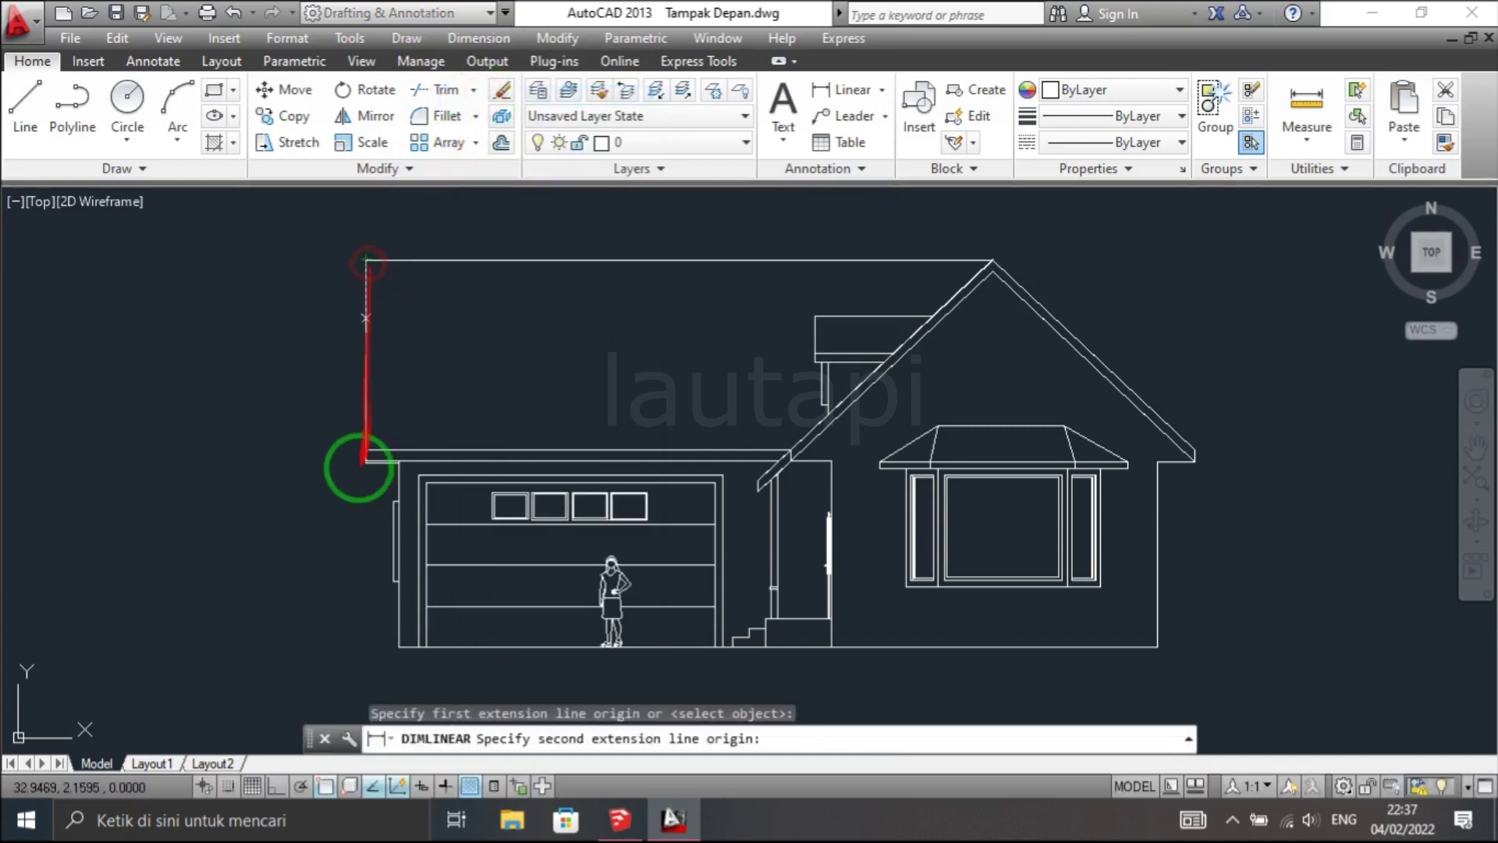
{"action": "left_click", "coordinate": [398, 647]}
{"action": "left_click", "coordinate": [282, 579]}
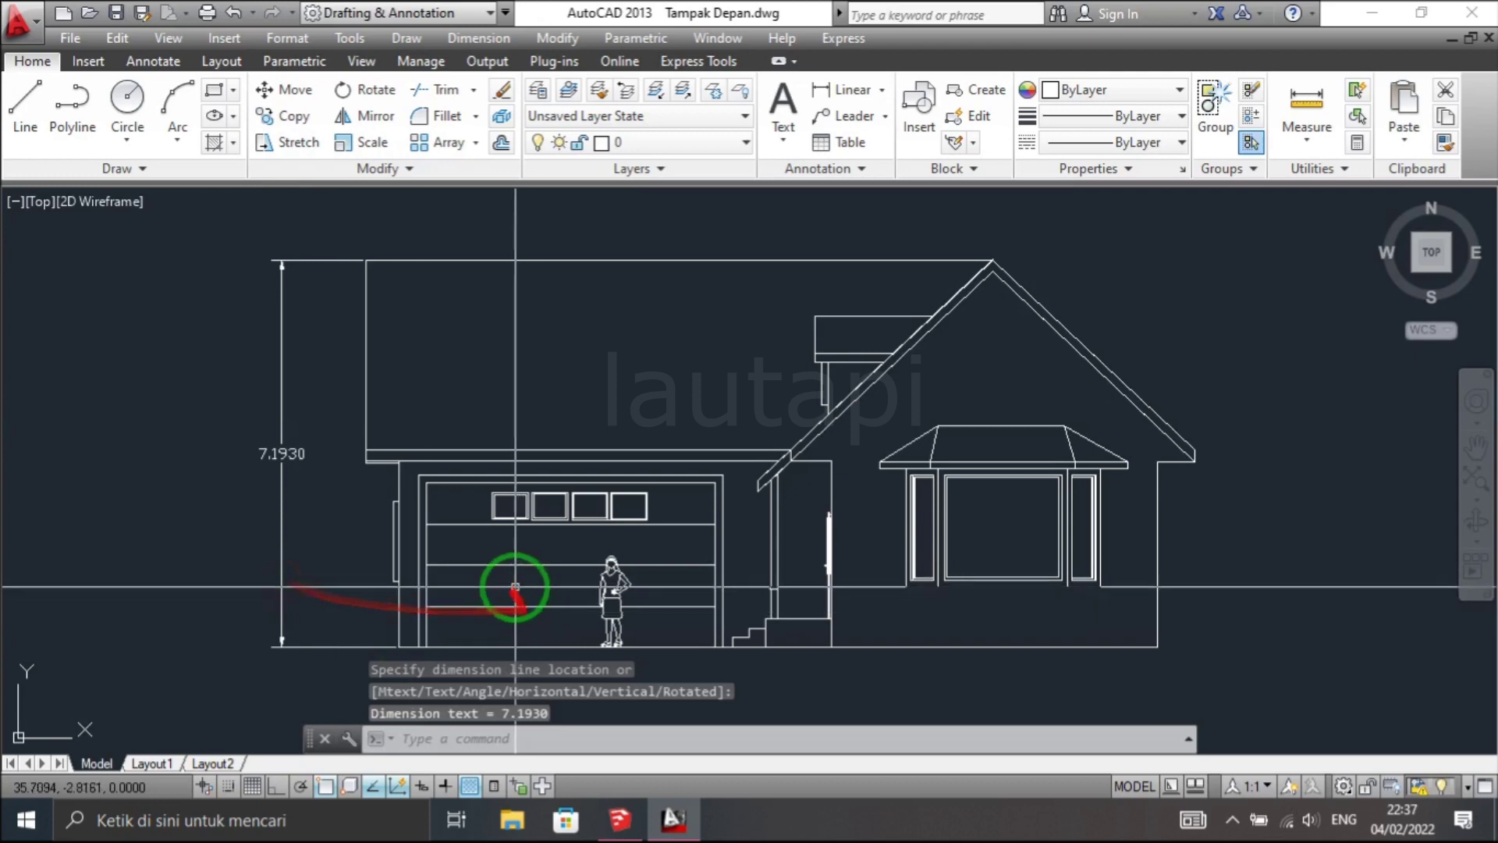
{"action": "middle_click_drag", "start_coordinate": [515, 585], "coordinate": [472, 535]}
- Modify the Standard dimension style so dimension and extension lines use colour 251
{"action": "type", "text": "d"}
{"action": "key", "text": "Return"}
{"action": "left_click", "coordinate": [977, 351]}
{"action": "left_click", "coordinate": [554, 166]}
{"action": "left_click", "coordinate": [598, 332]}
{"action": "left_click", "coordinate": [468, 166]}
{"action": "left_click", "coordinate": [659, 215]}
{"action": "left_click", "coordinate": [624, 542]}
{"action": "left_click", "coordinate": [601, 455]}
{"action": "left_click", "coordinate": [626, 575]}
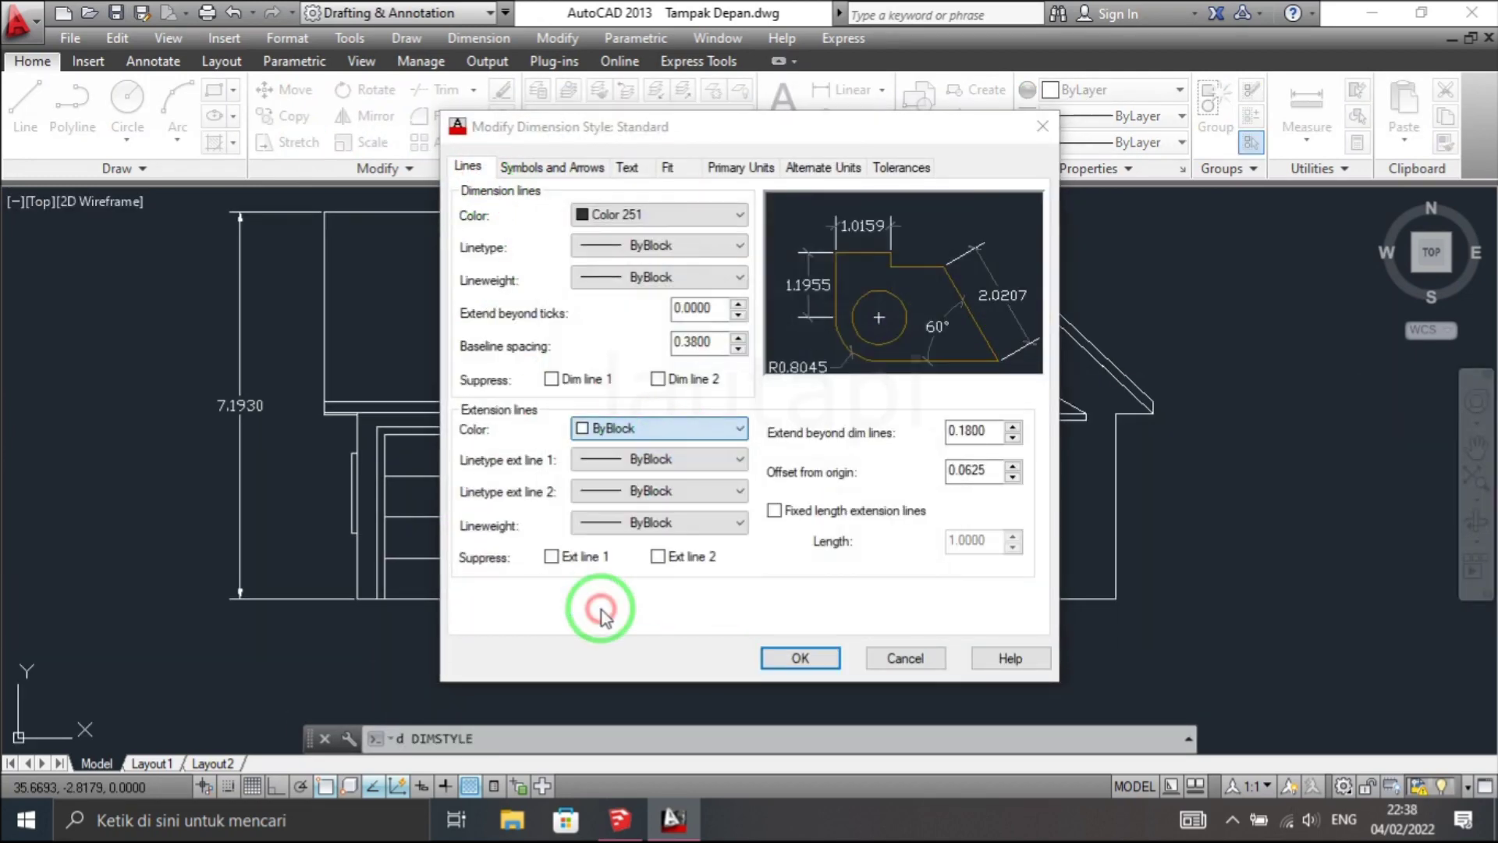
- Set the dimension text style font to Verdana and change the text colour
{"action": "left_click", "coordinate": [627, 166]}
{"action": "left_click", "coordinate": [733, 213]}
{"action": "left_click", "coordinate": [729, 302]}
{"action": "left_click", "coordinate": [703, 394]}
{"action": "left_click", "coordinate": [1030, 312]}
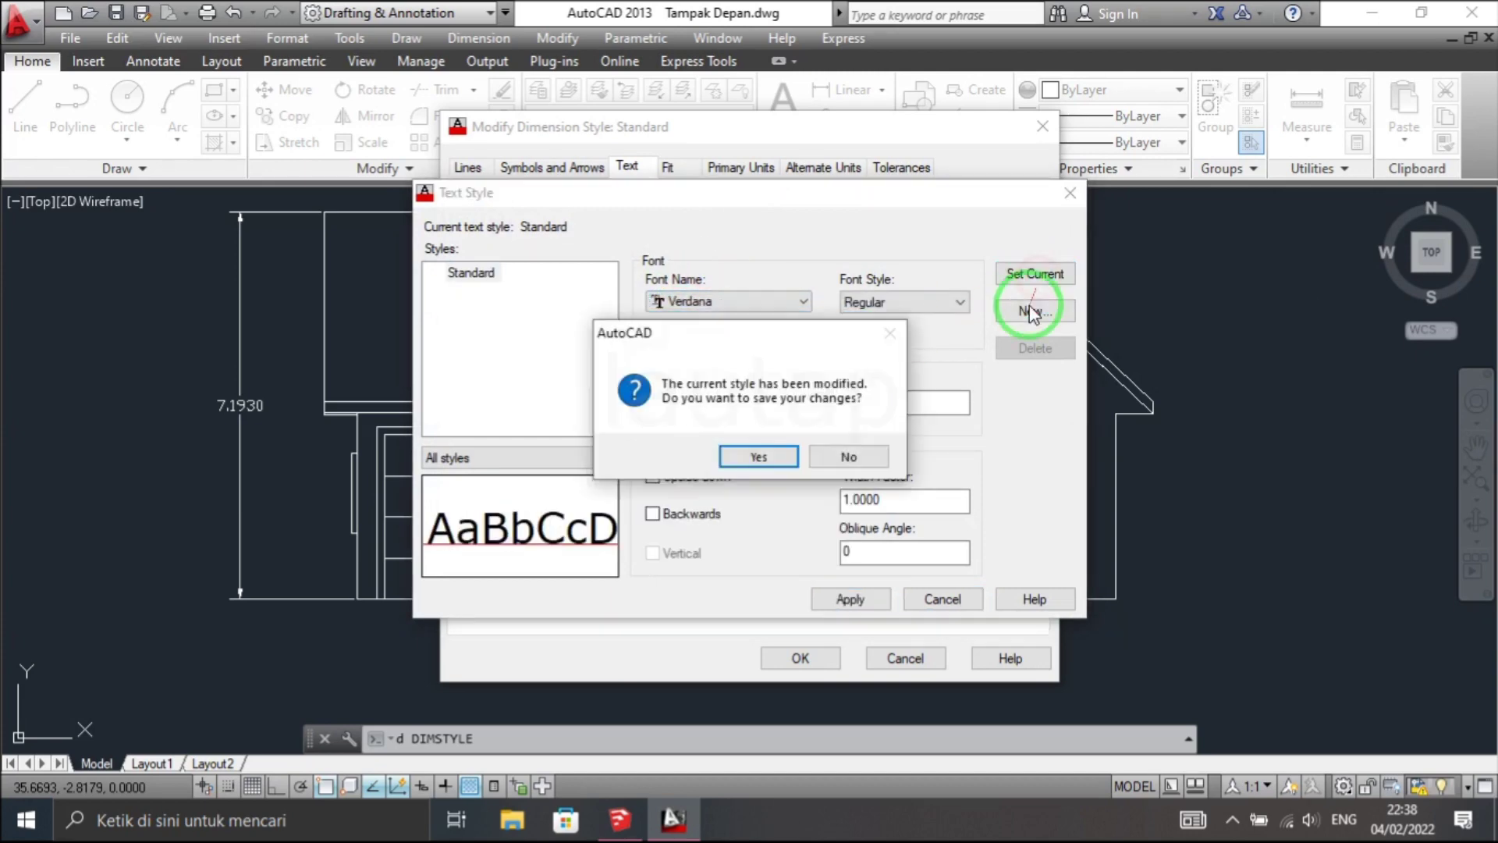
{"action": "left_click", "coordinate": [759, 457]}
{"action": "left_click", "coordinate": [691, 257]}
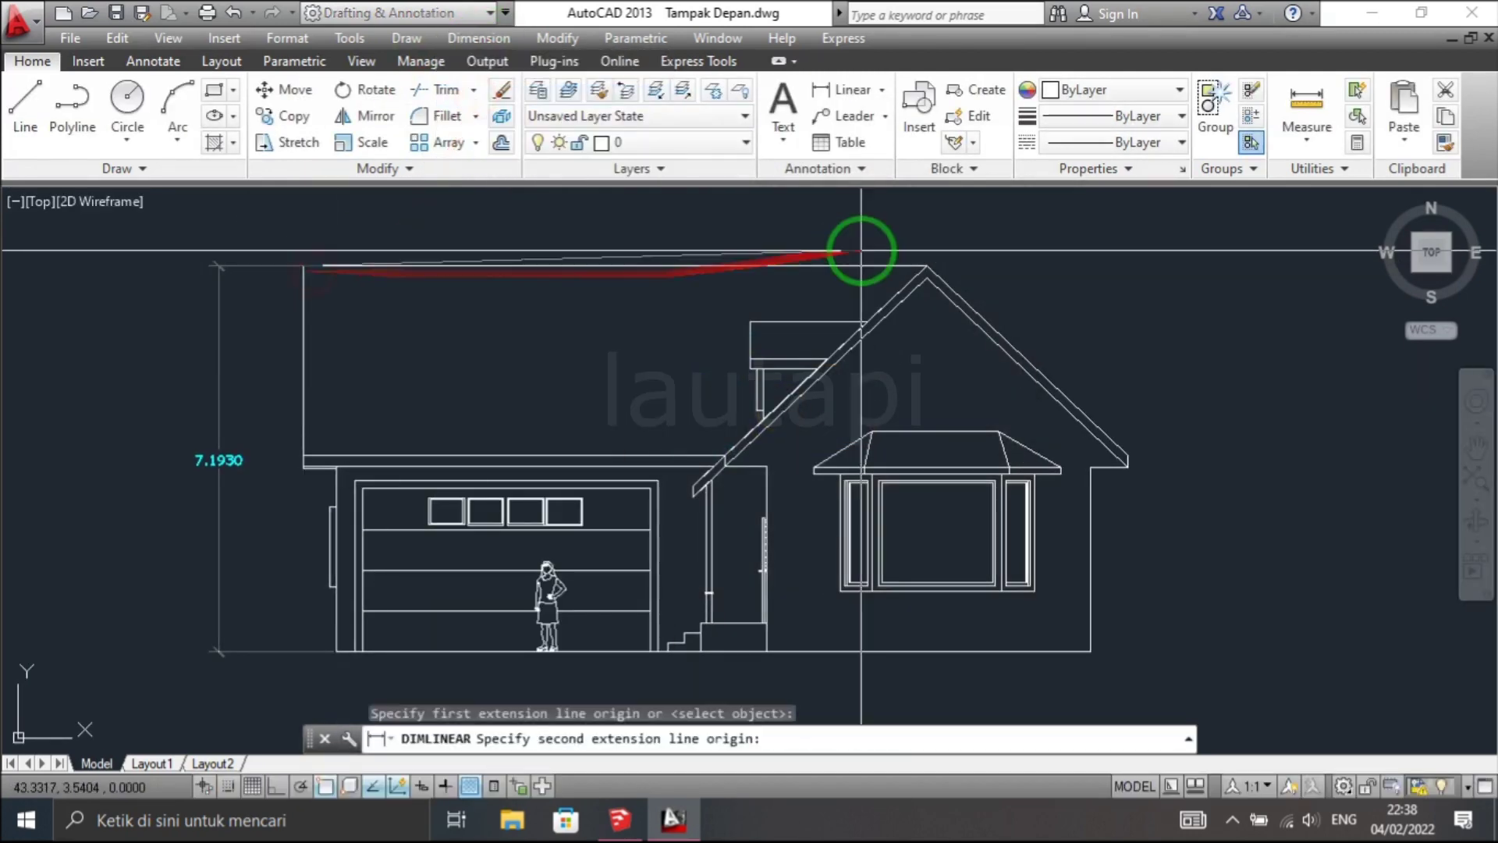
- Dimension the overall width (11.6091) above the roof and right wall height (3.4481)
{"action": "left_click", "coordinate": [927, 267]}
{"action": "left_click", "coordinate": [862, 227]}
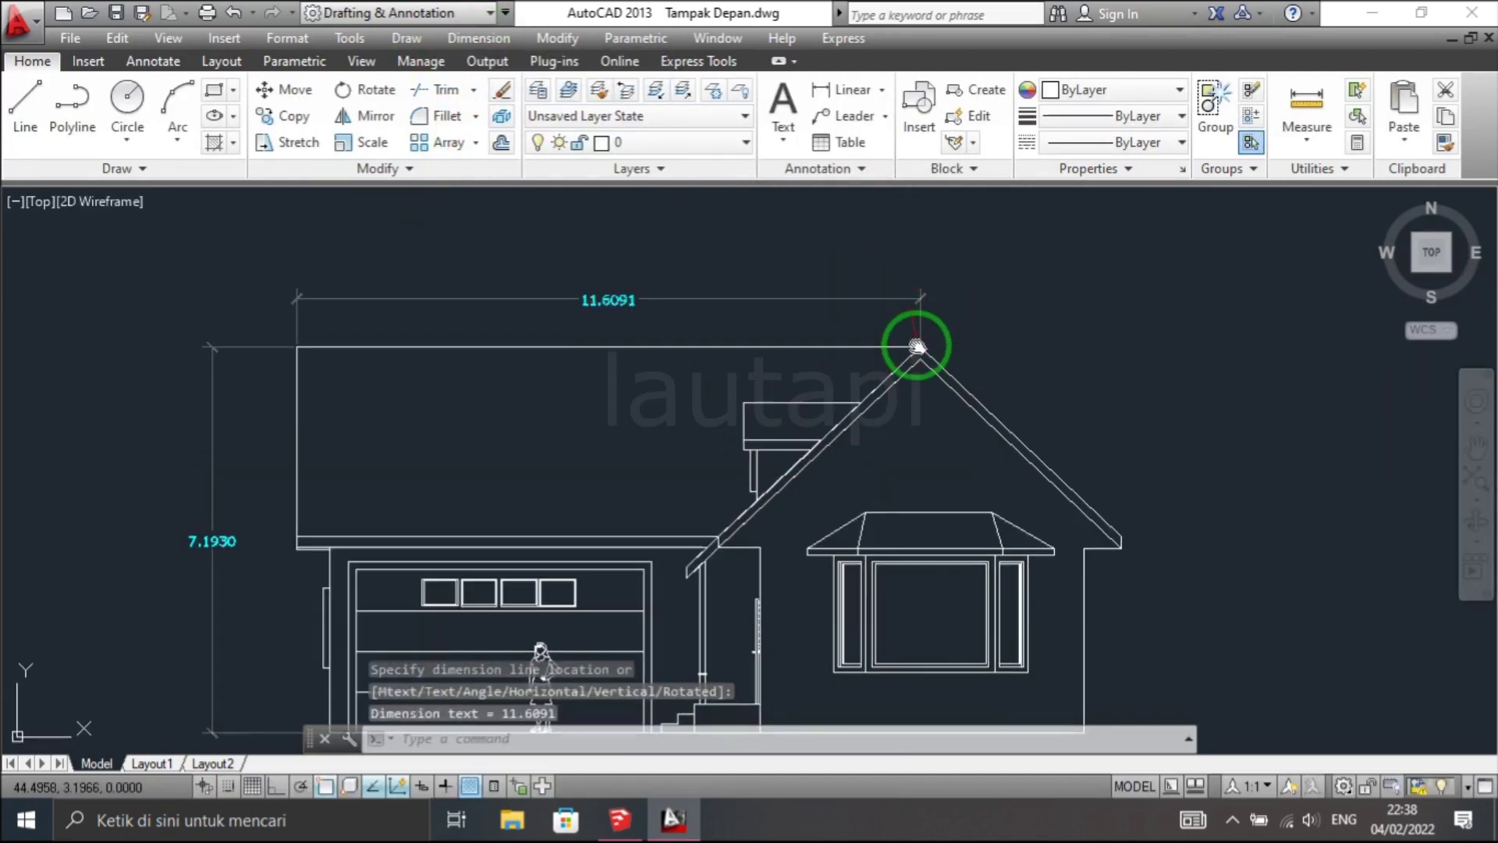
{"action": "key", "text": "space"}
{"action": "left_click", "coordinate": [927, 442]}
{"action": "left_click", "coordinate": [889, 626]}
{"action": "left_click", "coordinate": [973, 549]}
- Zoom out to fit the dimensioned elevation, then switch to SketchUp
{"action": "scroll", "coordinate": [973, 550], "scroll_direction": "down", "scroll_amount": 1}
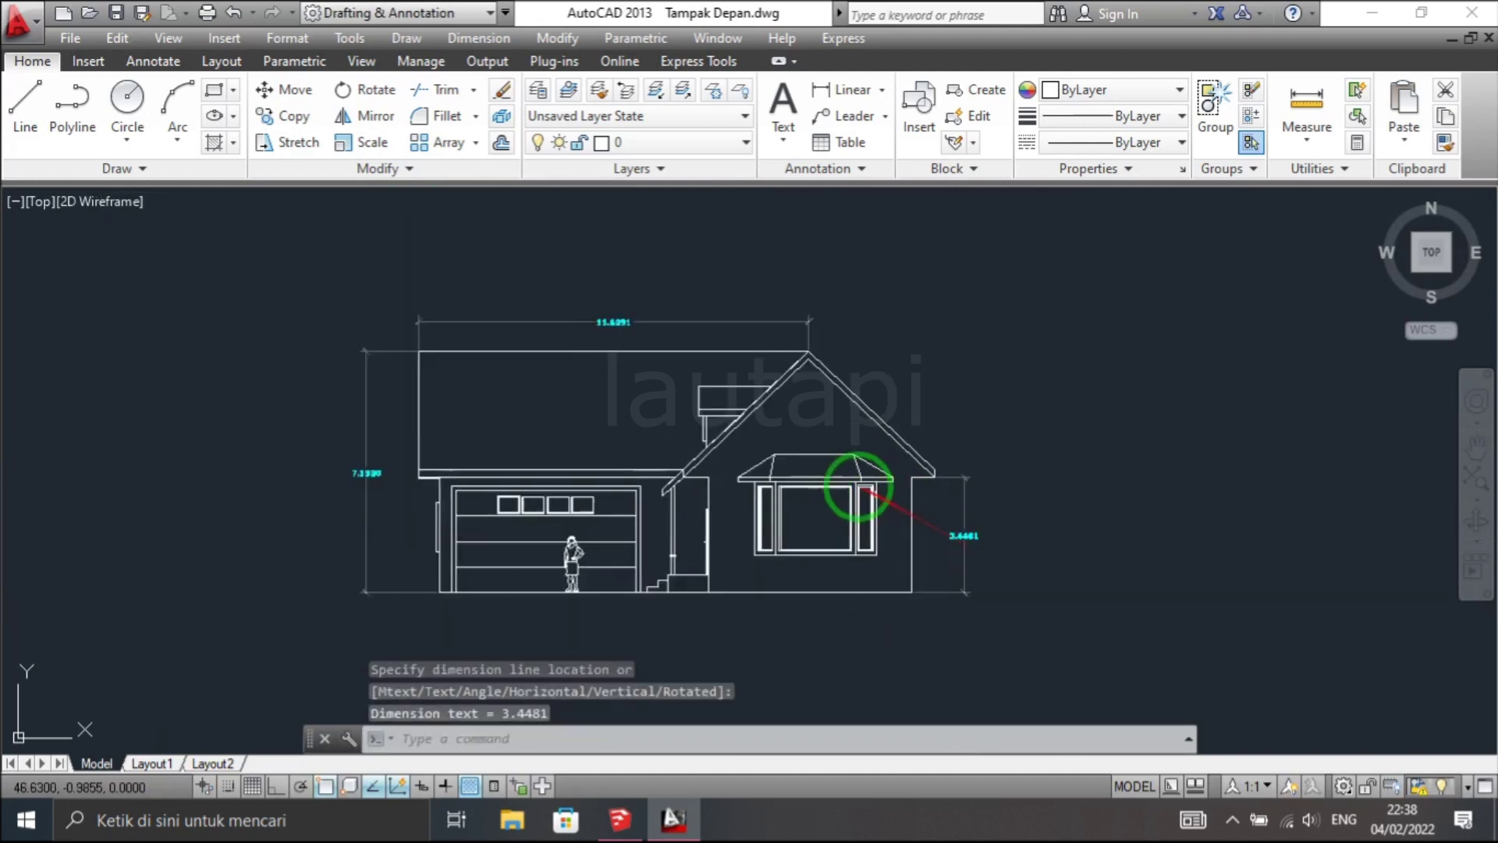
{"action": "scroll", "coordinate": [886, 502], "scroll_direction": "down", "scroll_amount": 1}
{"action": "middle_click_drag", "start_coordinate": [843, 518], "coordinate": [876, 453]}
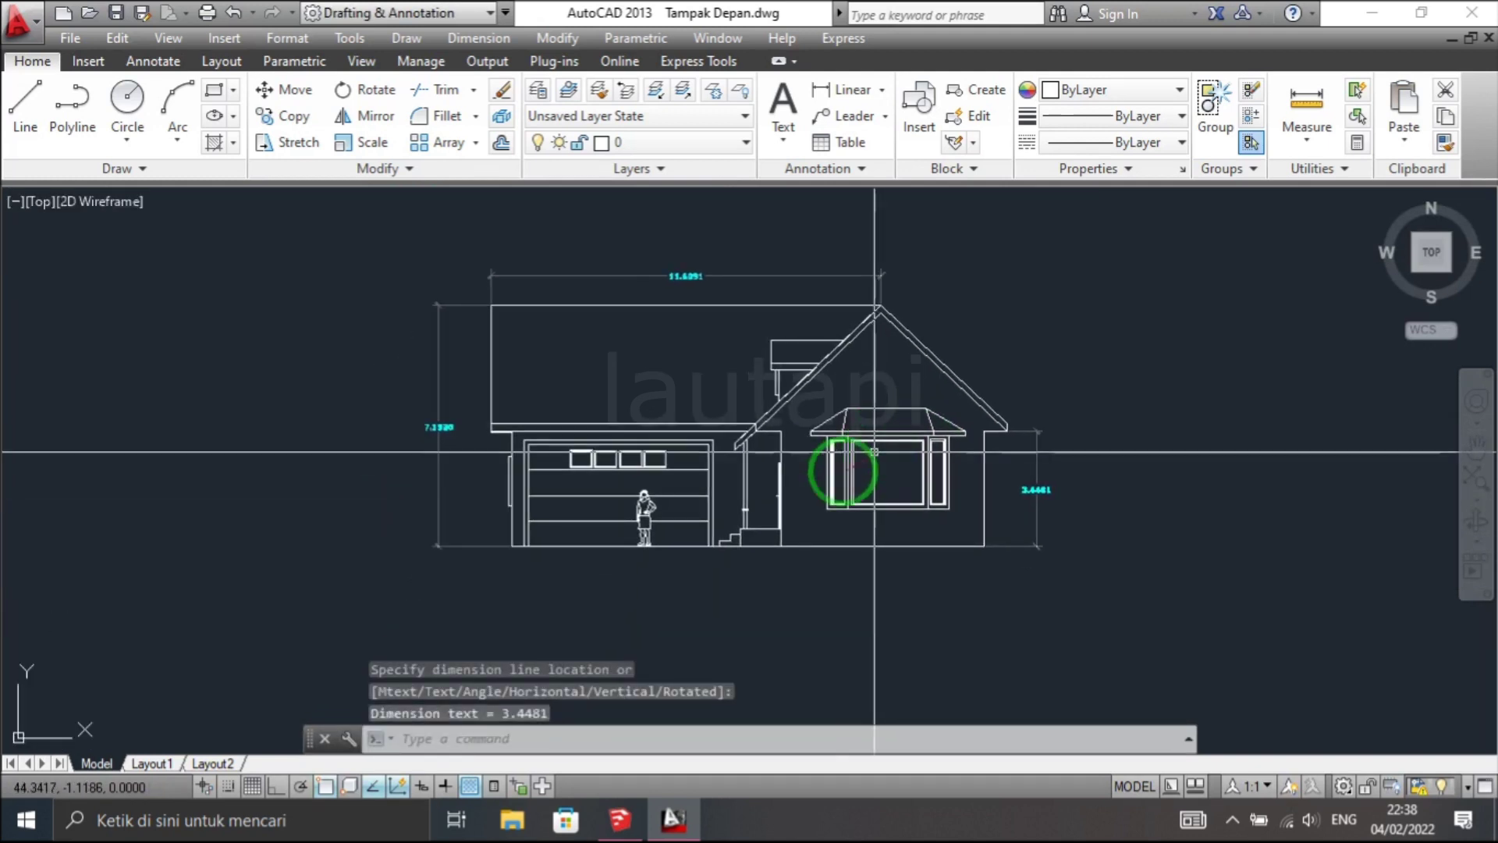
{"action": "scroll", "coordinate": [816, 464], "scroll_direction": "up", "scroll_amount": 2}
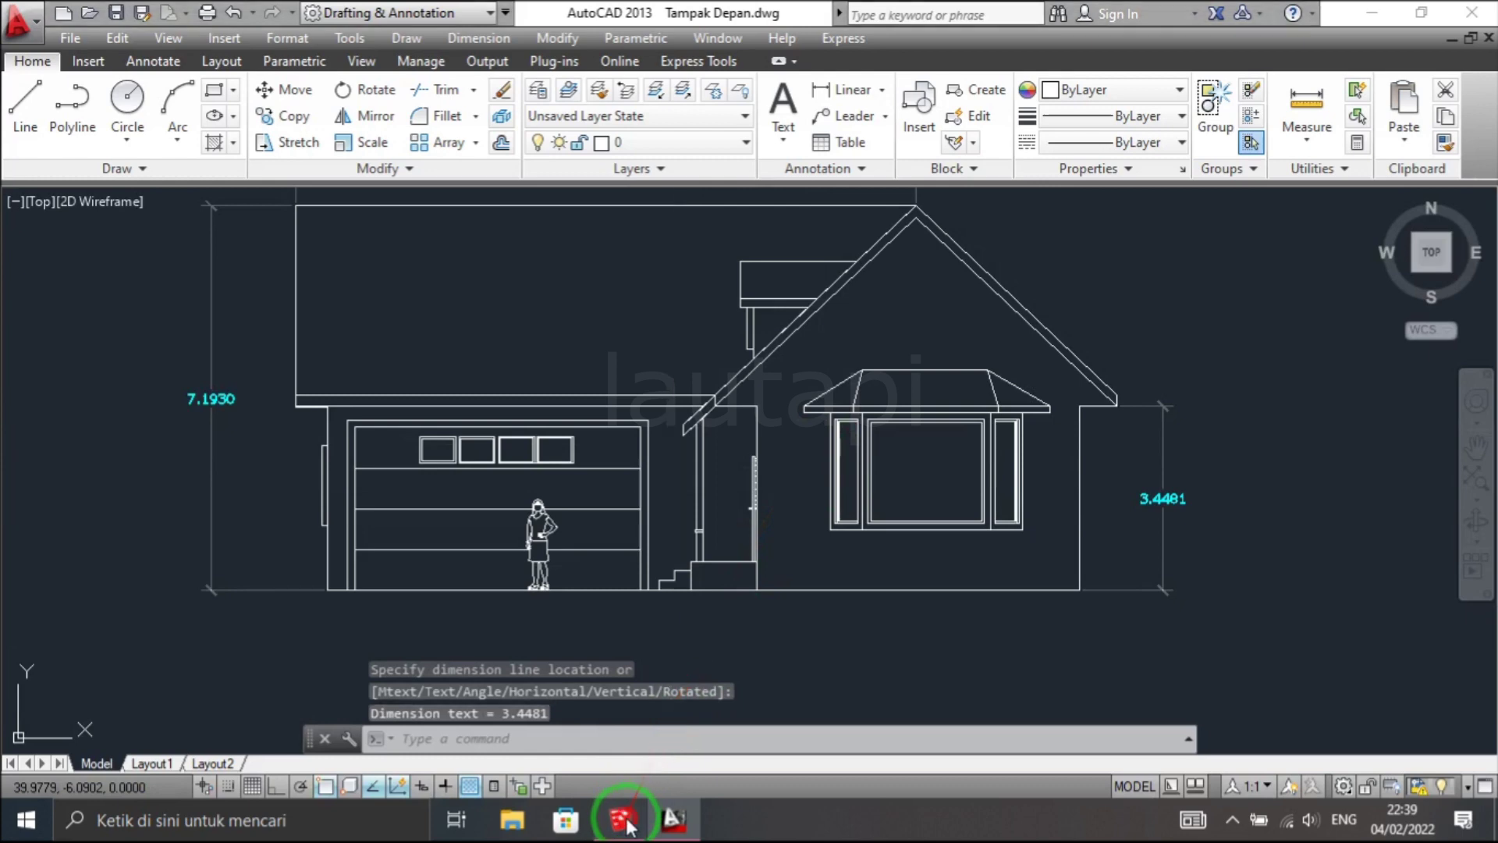
{"action": "left_click", "coordinate": [619, 819]}
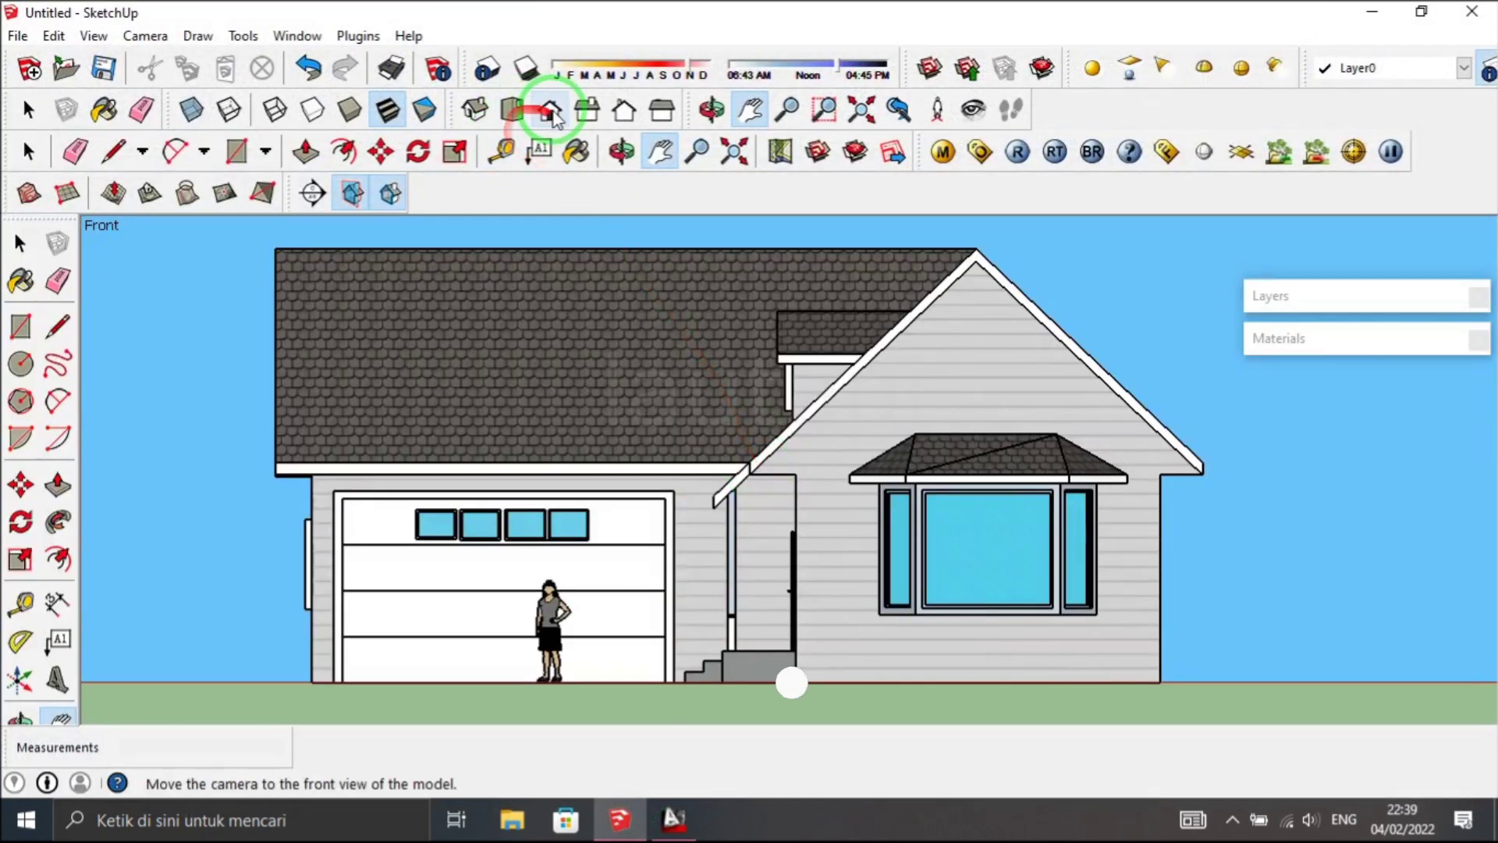
- Switch SketchUp to the Top view and zoom until the whole L-shaped roof fits
{"action": "left_click", "coordinate": [511, 109]}
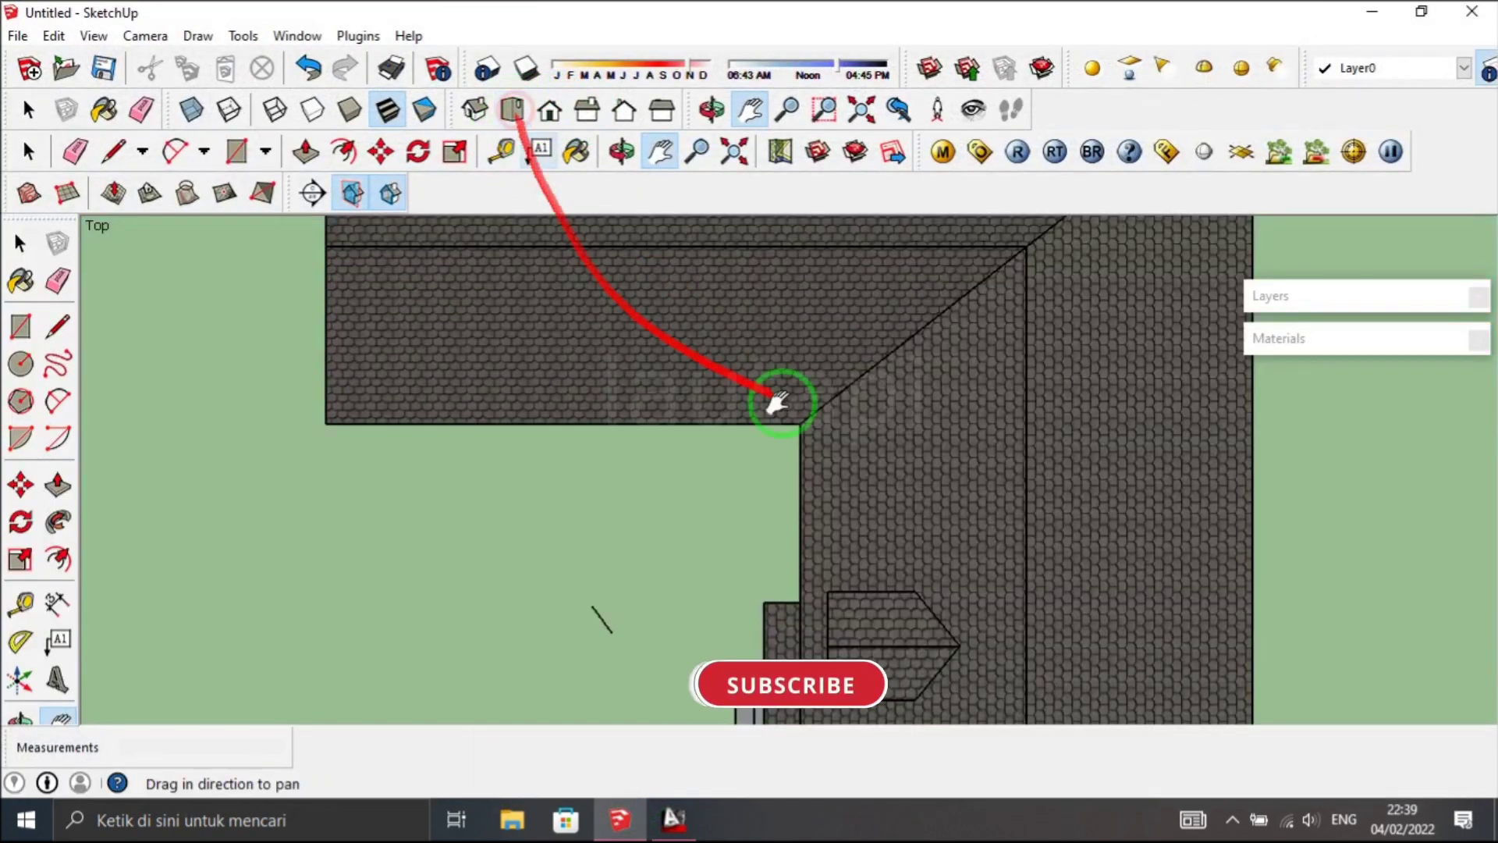
{"action": "scroll", "coordinate": [800, 404], "scroll_direction": "down", "scroll_amount": 1}
{"action": "scroll", "coordinate": [803, 422], "scroll_direction": "down", "scroll_amount": 1}
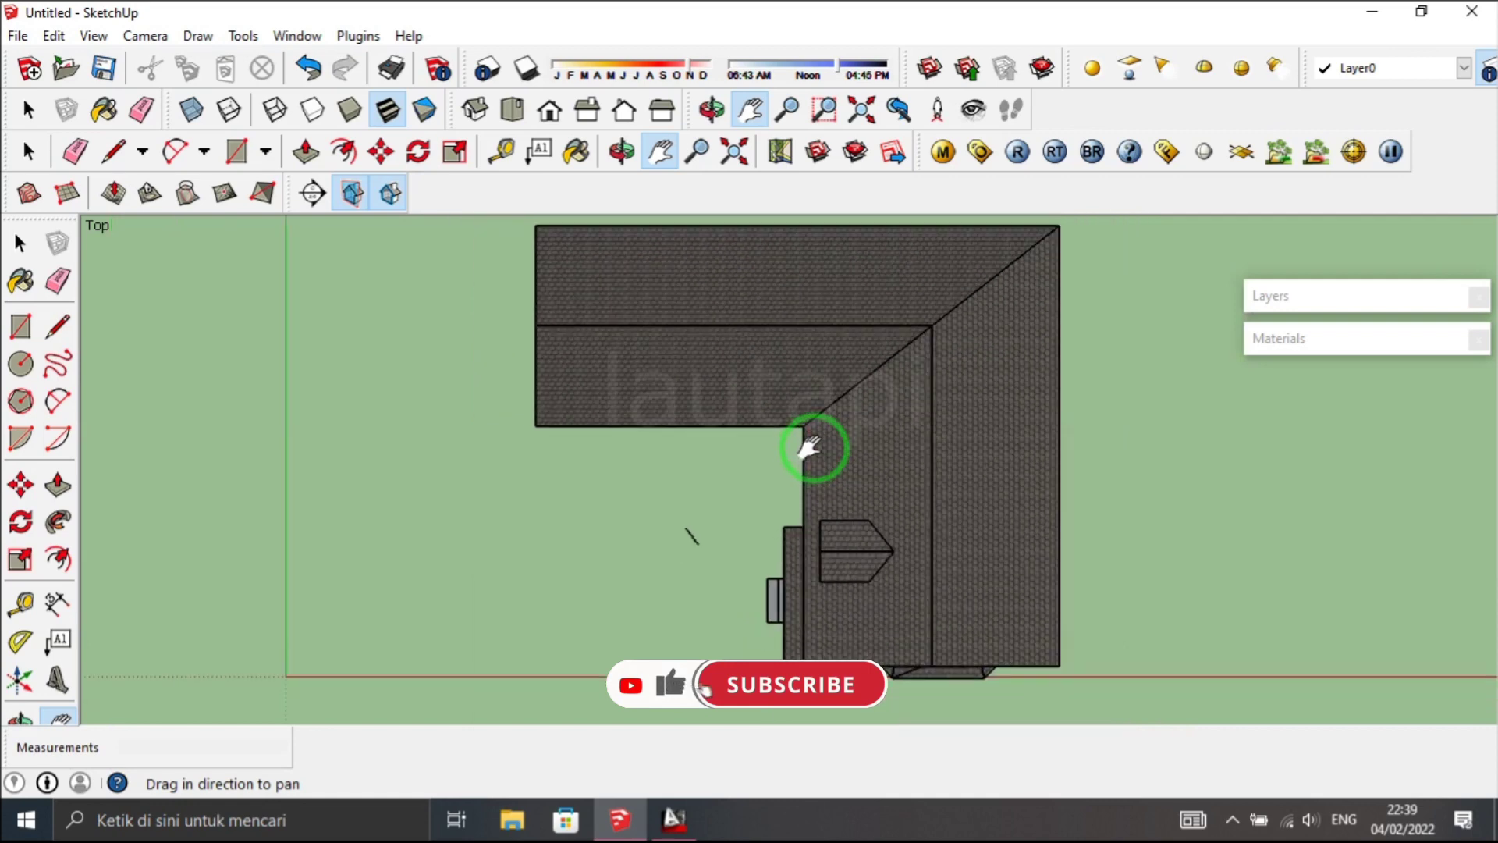
{"action": "scroll", "coordinate": [808, 441], "scroll_direction": "down", "scroll_amount": 1}
{"action": "scroll", "coordinate": [871, 409], "scroll_direction": "up", "scroll_amount": 1}
{"action": "scroll", "coordinate": [871, 414], "scroll_direction": "up", "scroll_amount": 1}
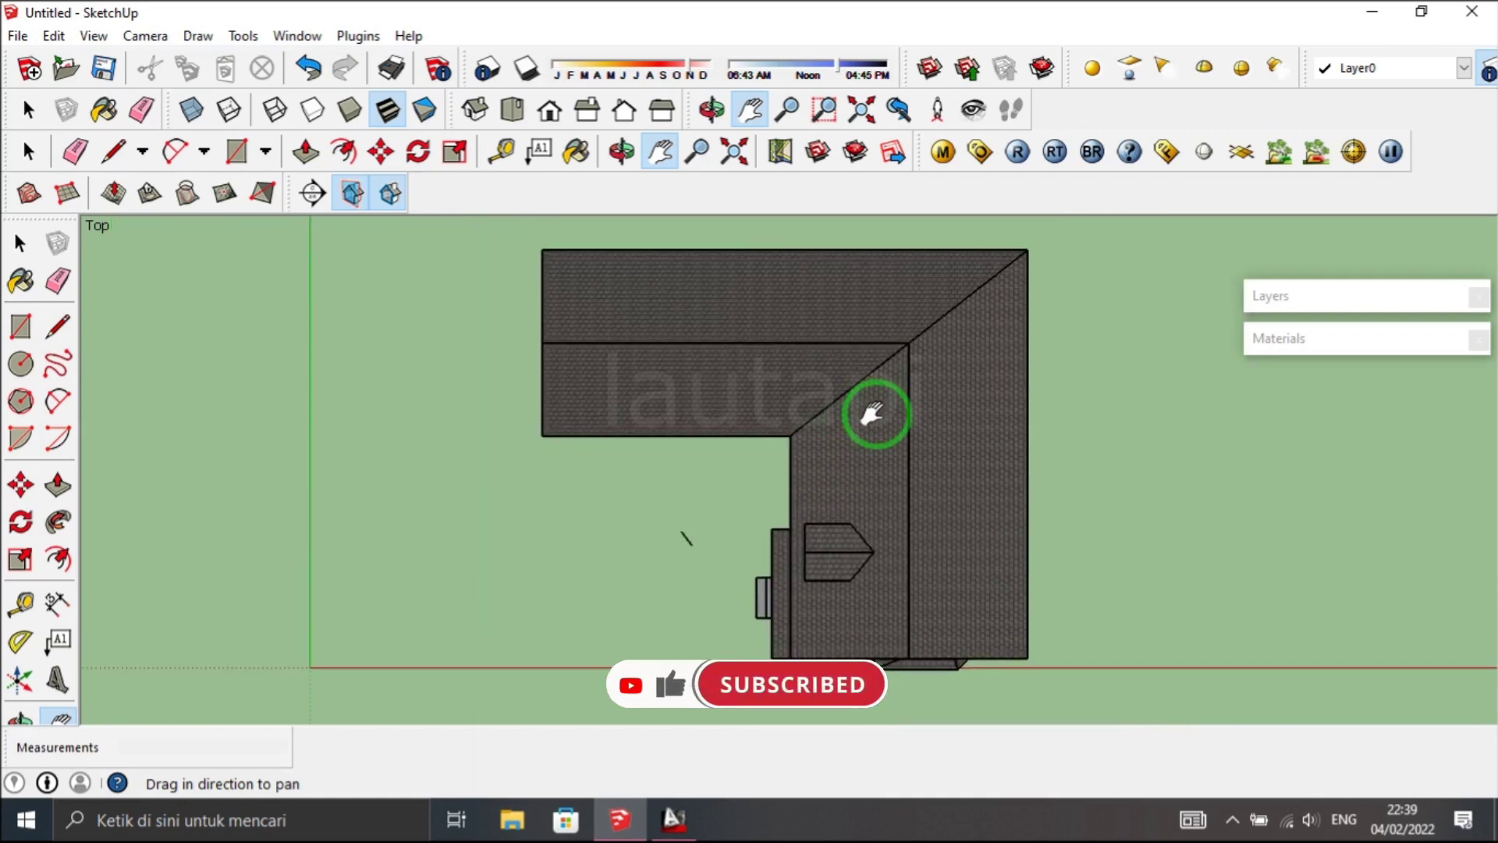
{"action": "scroll", "coordinate": [871, 413], "scroll_direction": "up", "scroll_amount": 1}
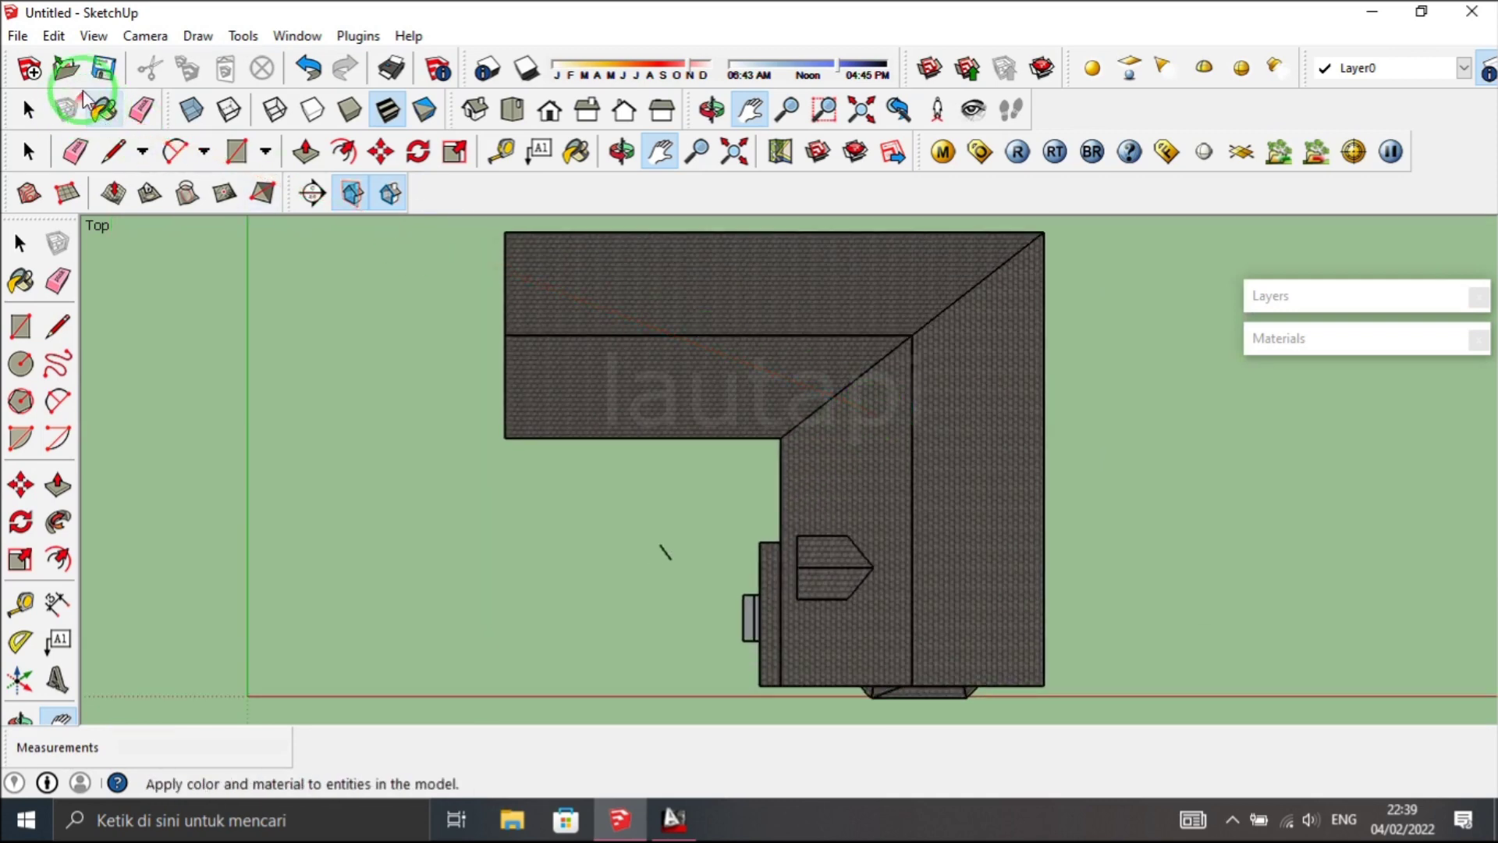
- Export the top view to the Desktop as AutoCAD DWG 'Tampak Atas' and dismiss the audit
{"action": "left_click", "coordinate": [26, 41]}
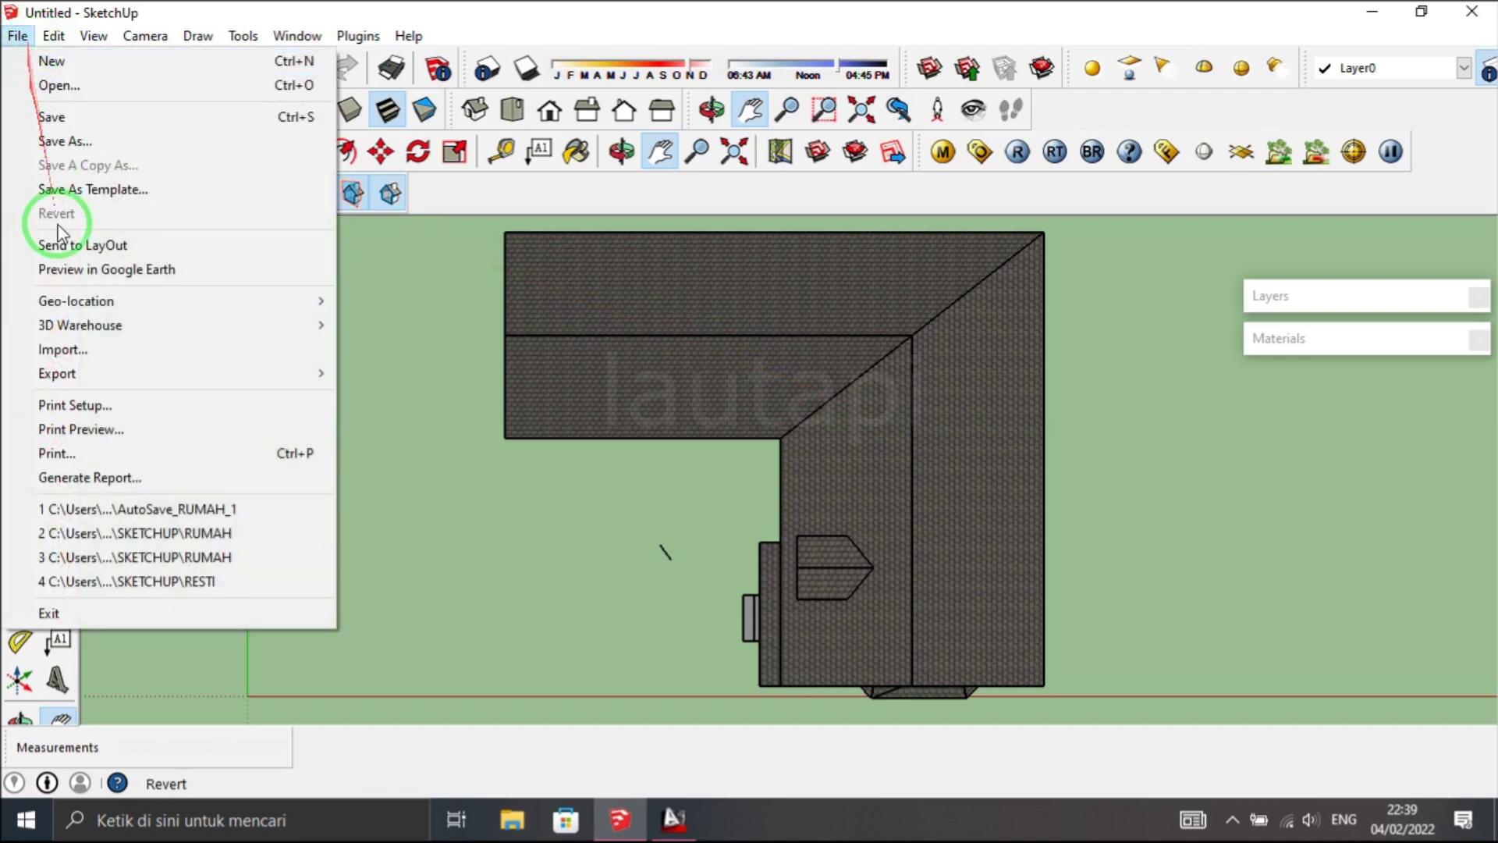
{"action": "mouse_move", "coordinate": [164, 372]}
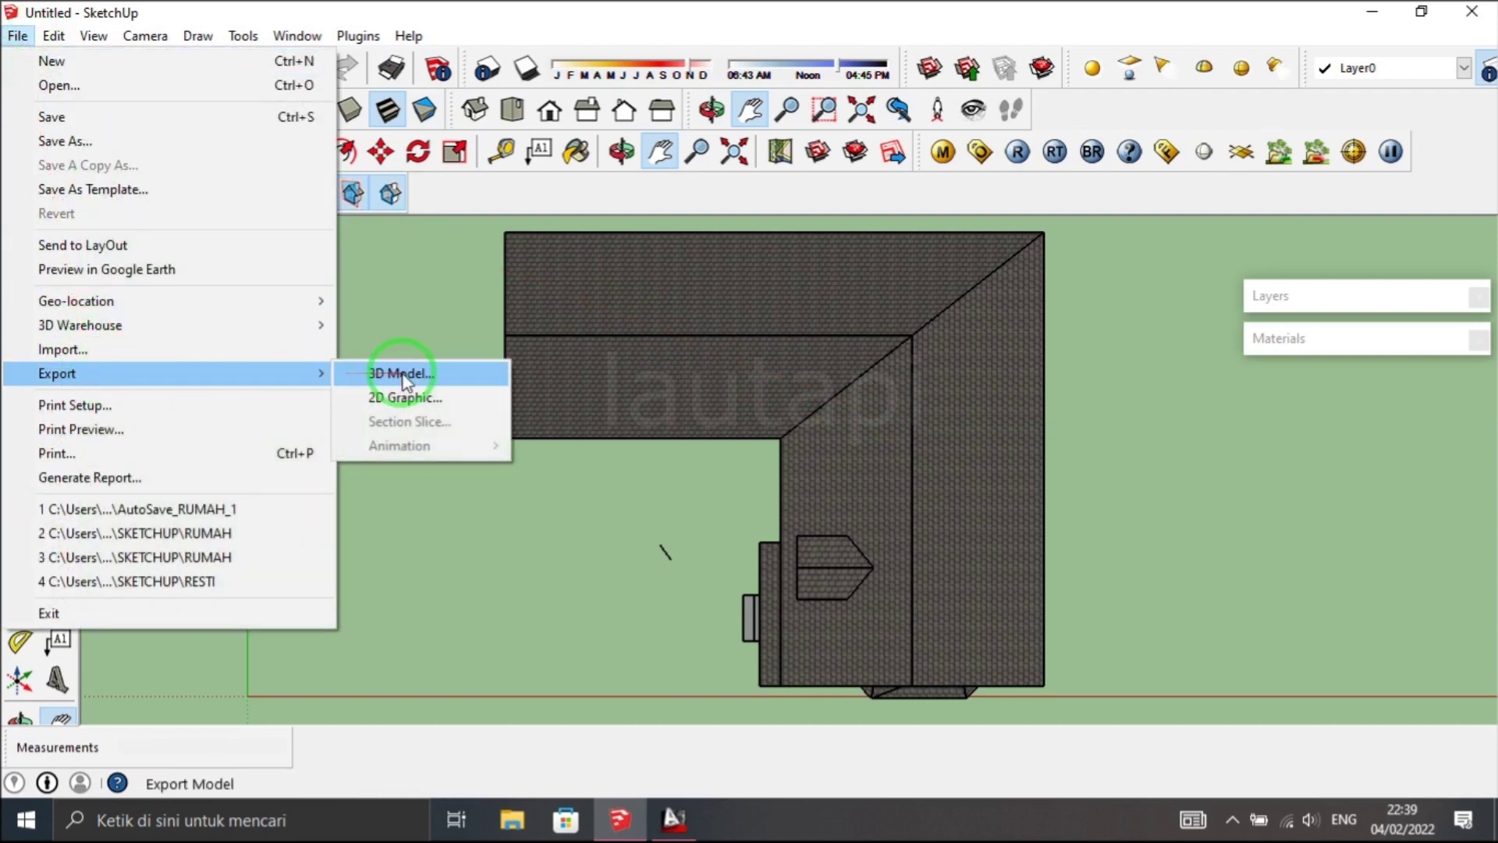
{"action": "left_click", "coordinate": [409, 406]}
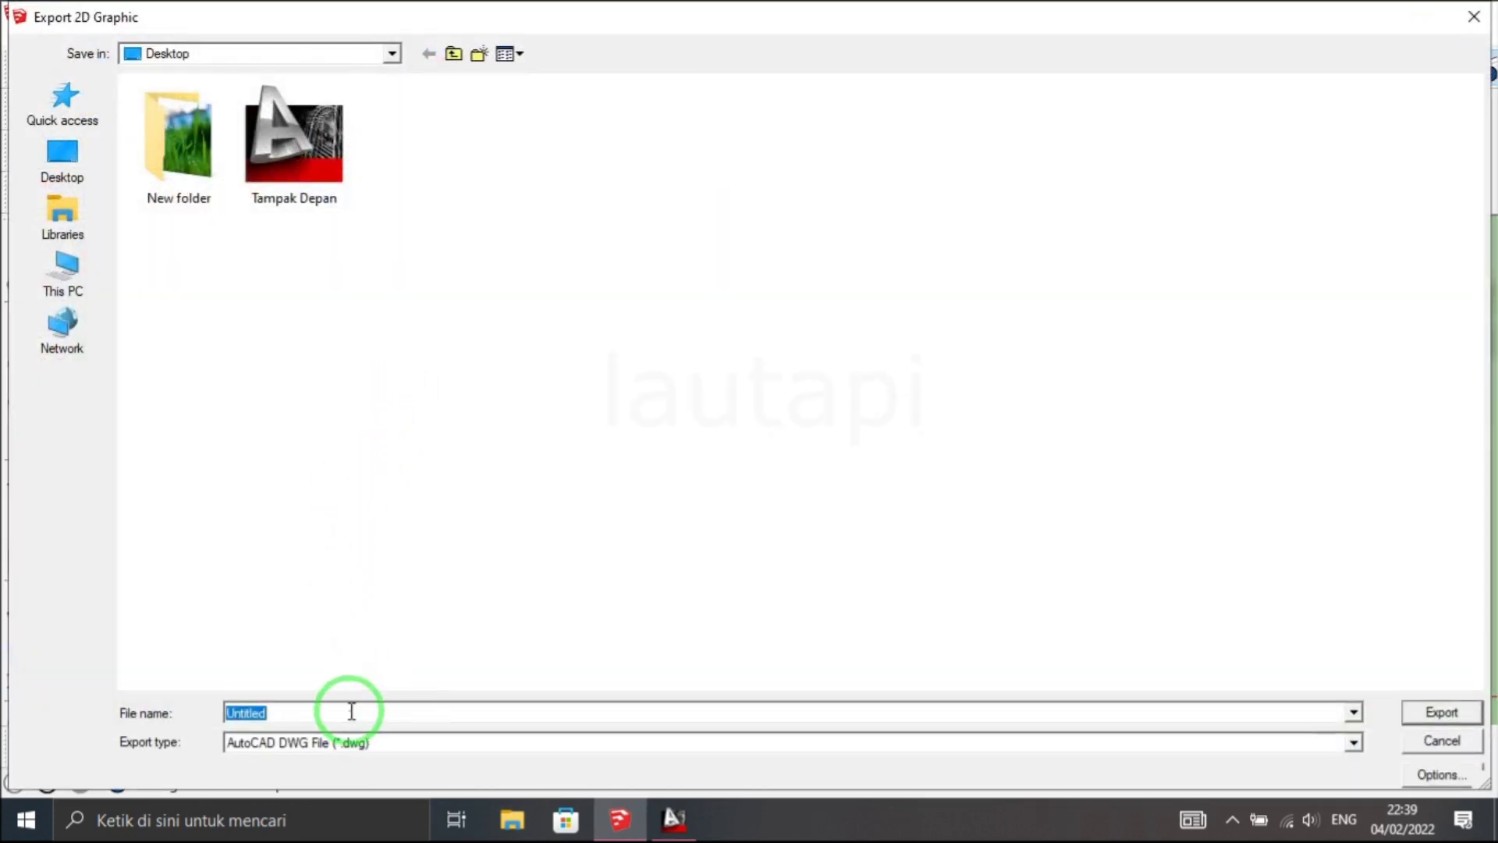
{"action": "type", "text": "Tam"}
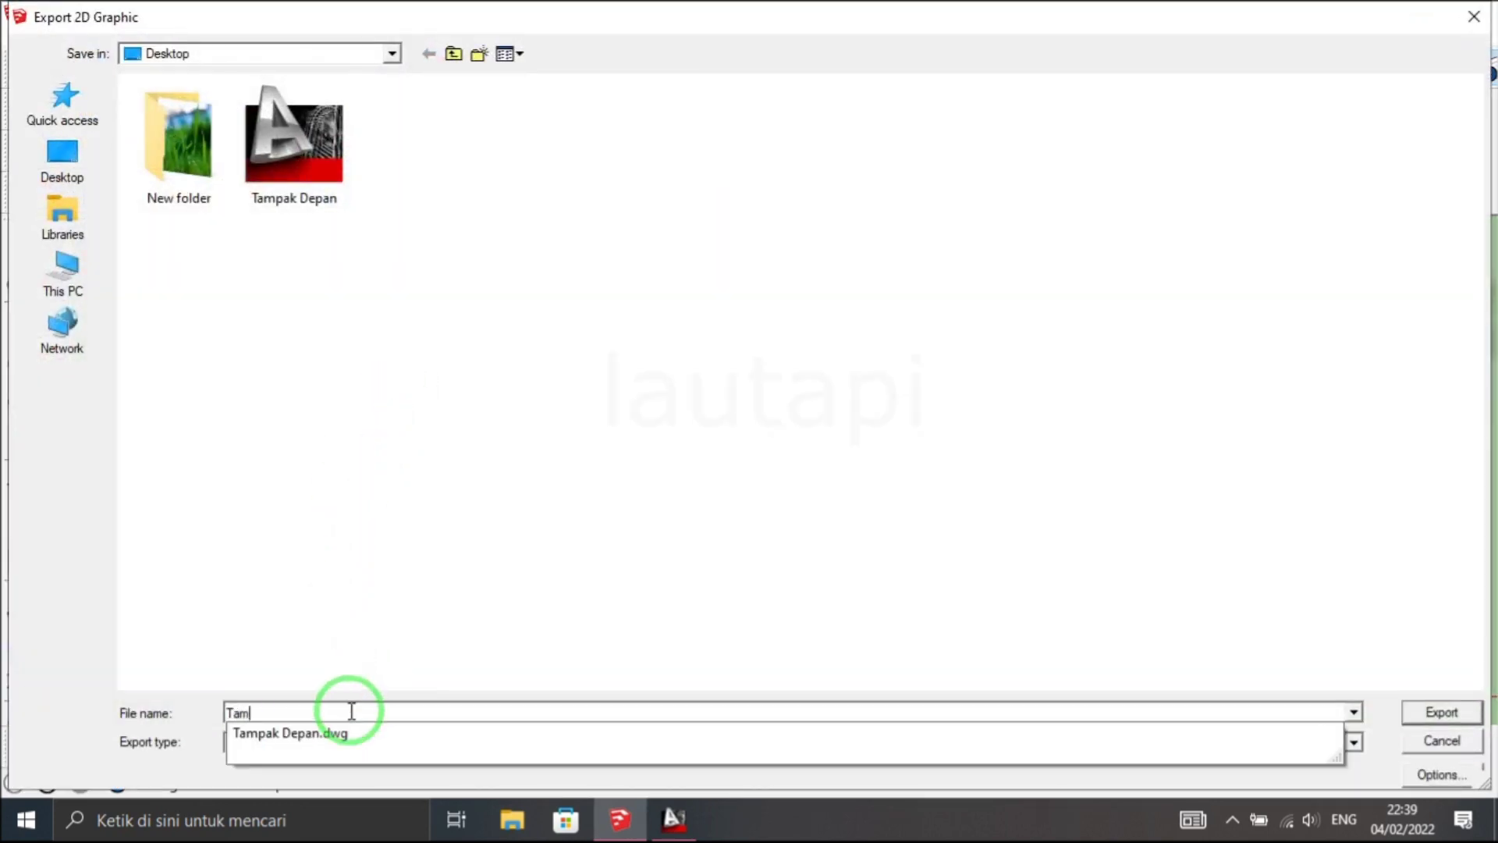
{"action": "type", "text": "pak Atas"}
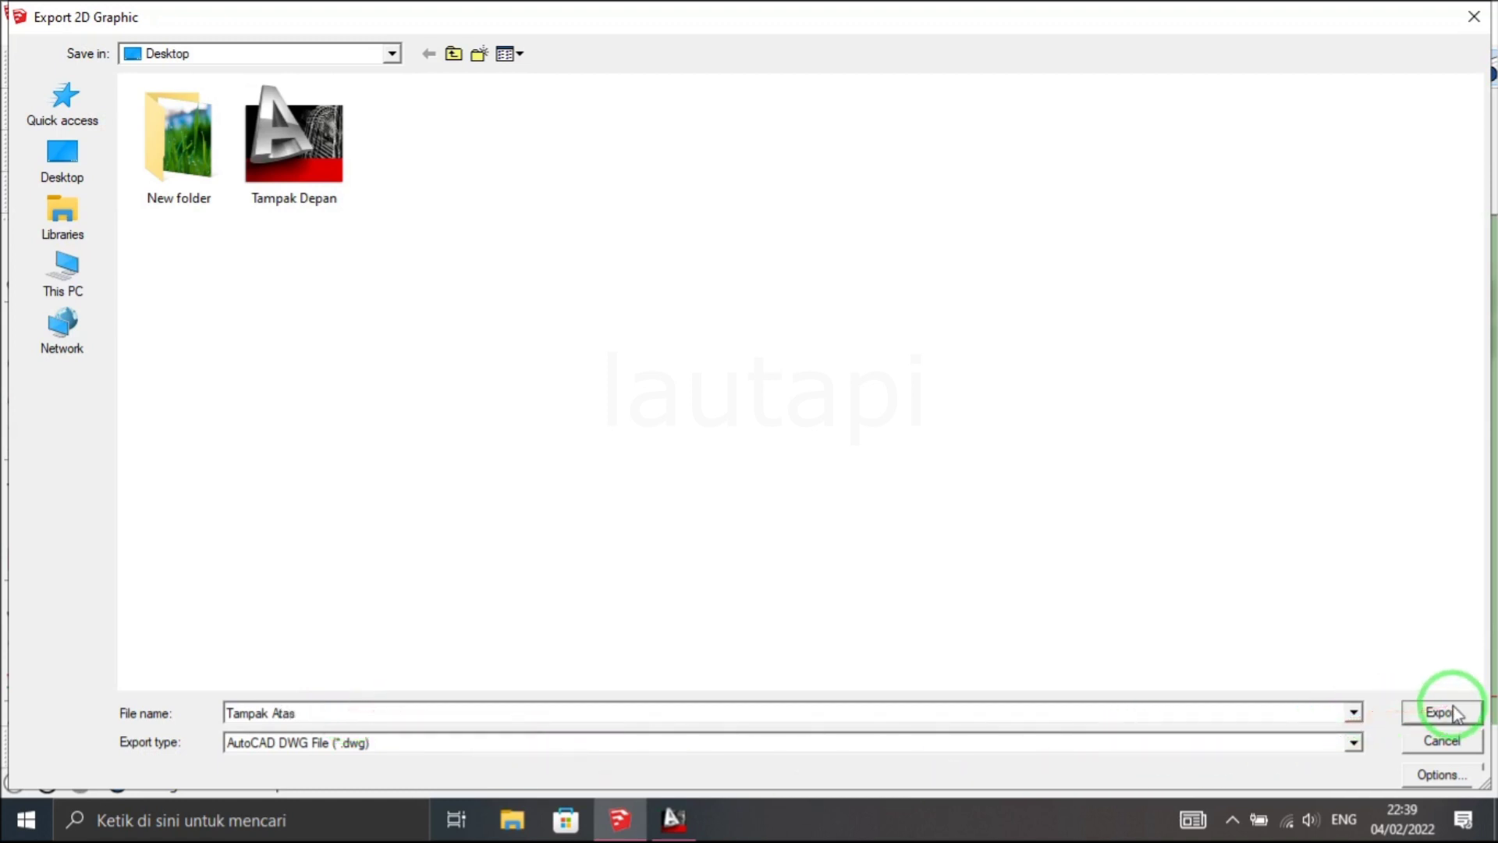
{"action": "left_click", "coordinate": [63, 155]}
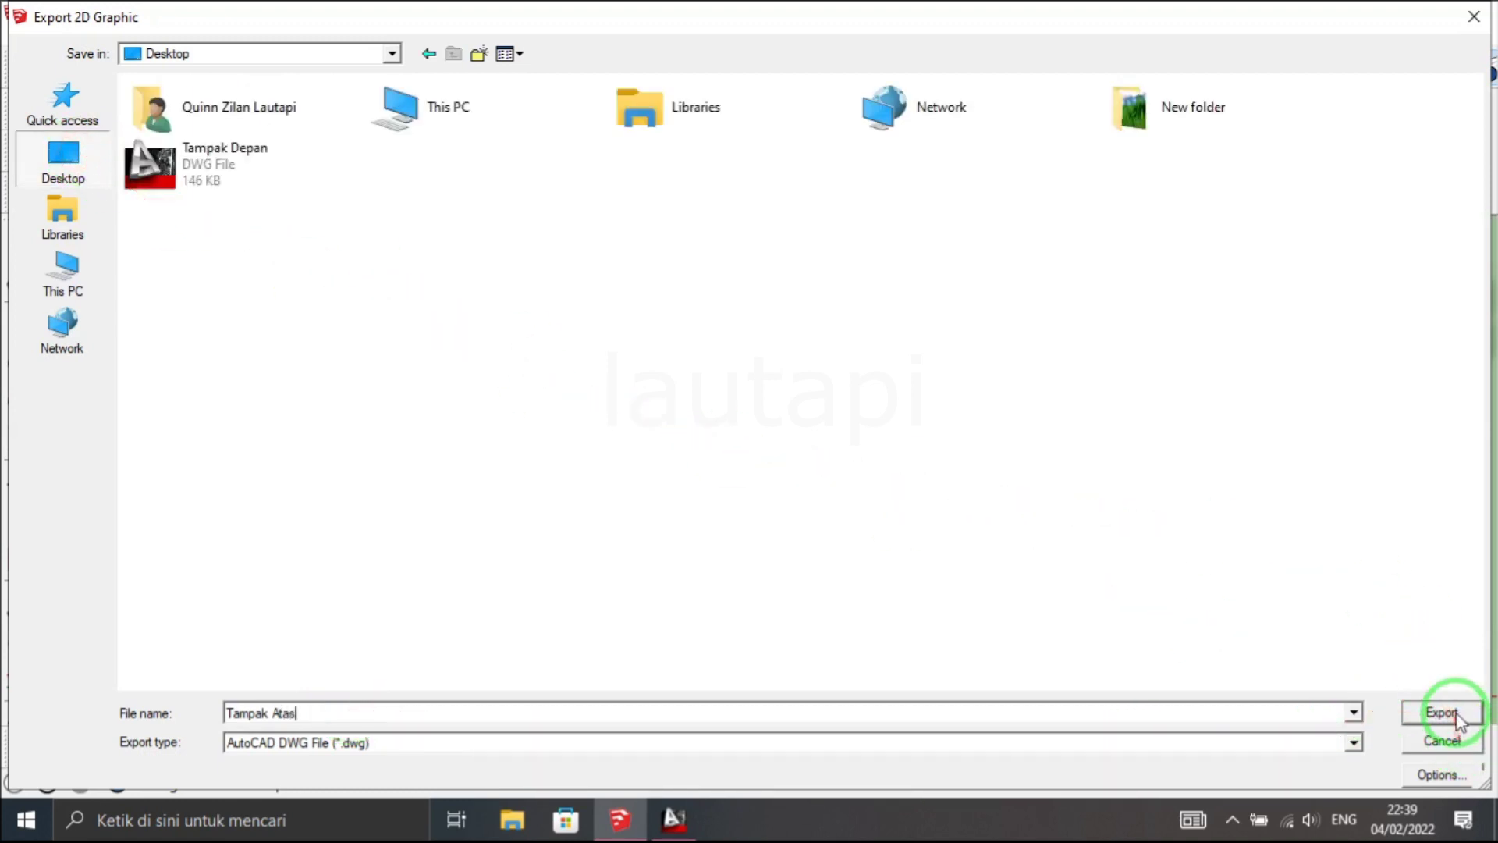
{"action": "left_click", "coordinate": [1458, 715]}
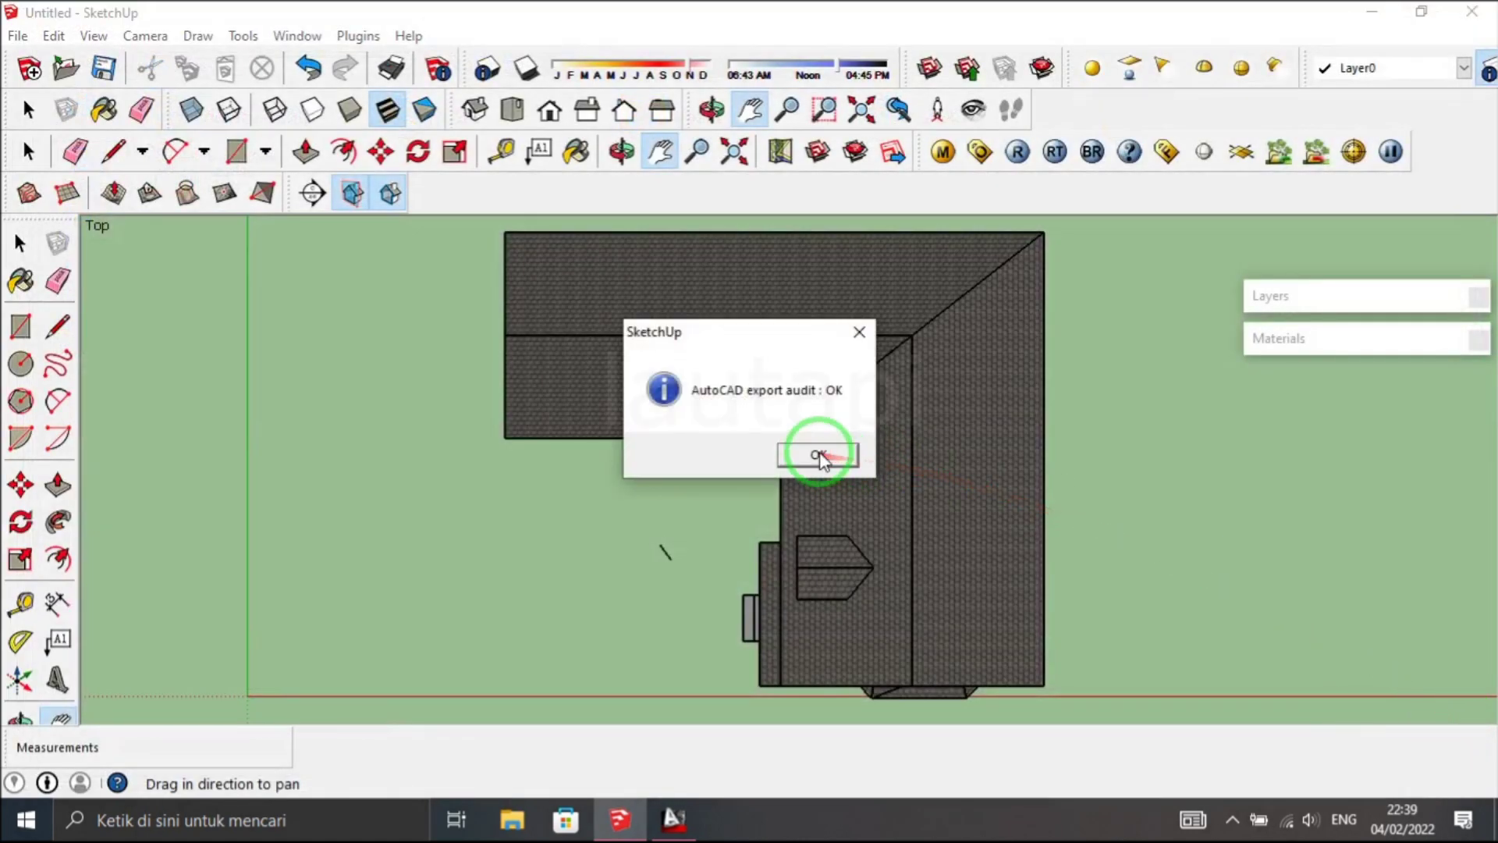
{"action": "left_click", "coordinate": [820, 457]}
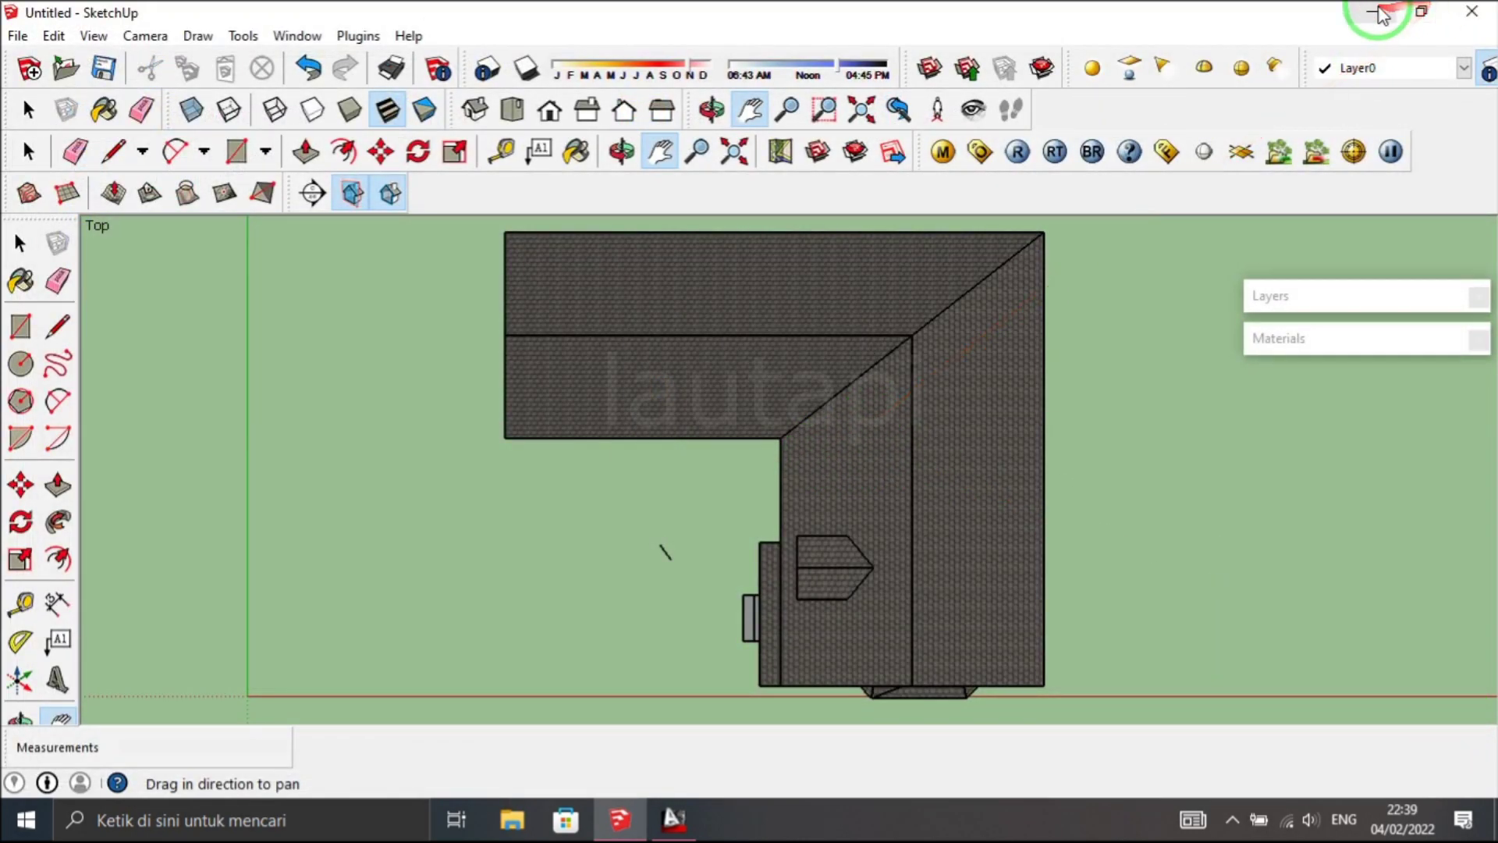
- Open Tampak Atas.dwg from the desktop in AutoCAD and erase the stray objects
{"action": "left_click", "coordinate": [1372, 11]}
{"action": "left_click", "coordinate": [1375, 13]}
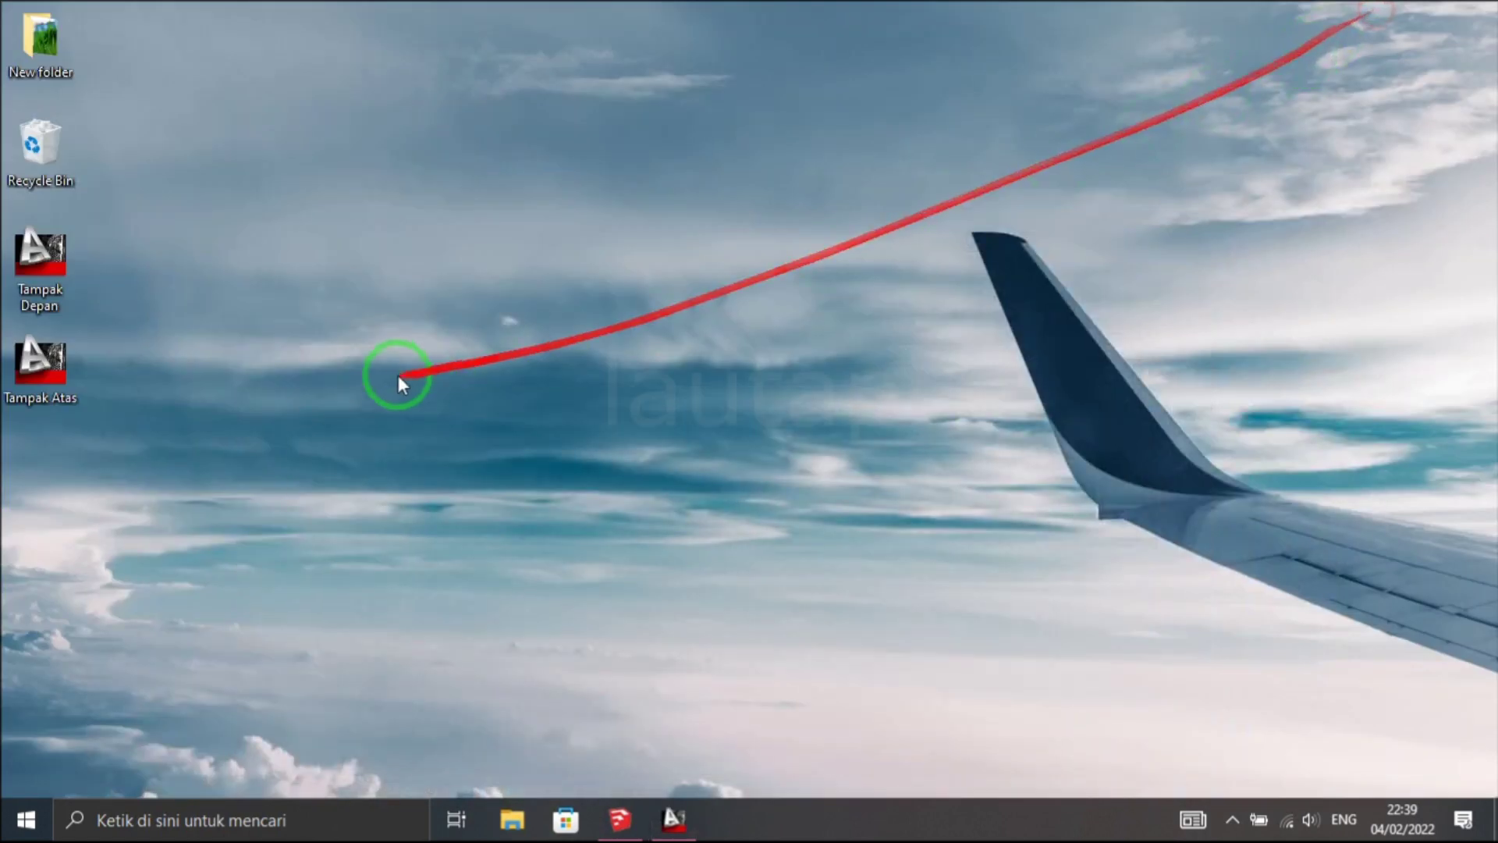
{"action": "double_click", "coordinate": [62, 379]}
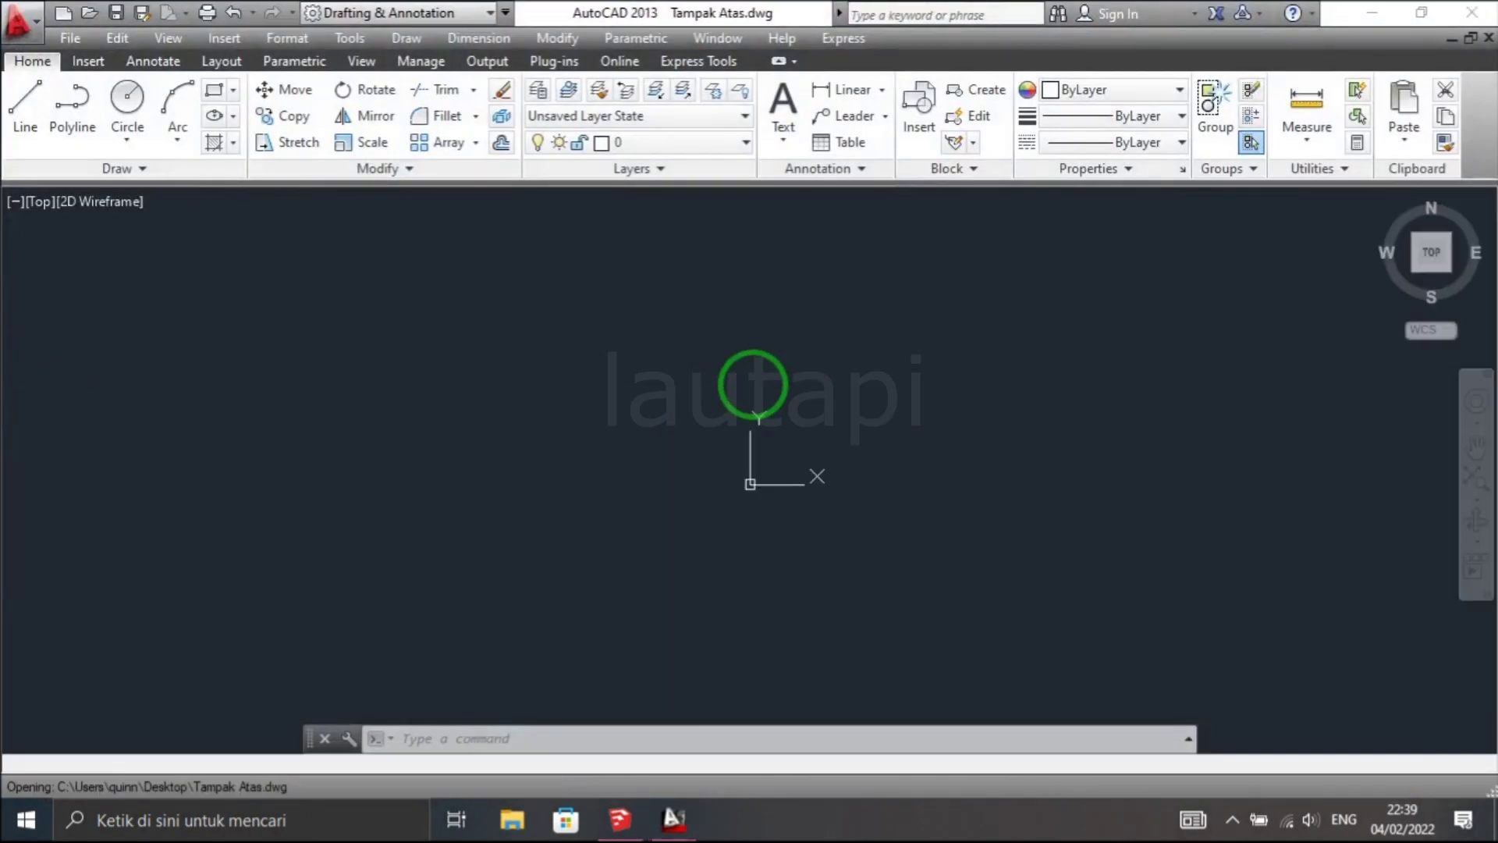
{"action": "scroll", "coordinate": [754, 395], "scroll_direction": "down", "scroll_amount": 2}
{"action": "left_click", "coordinate": [624, 461]}
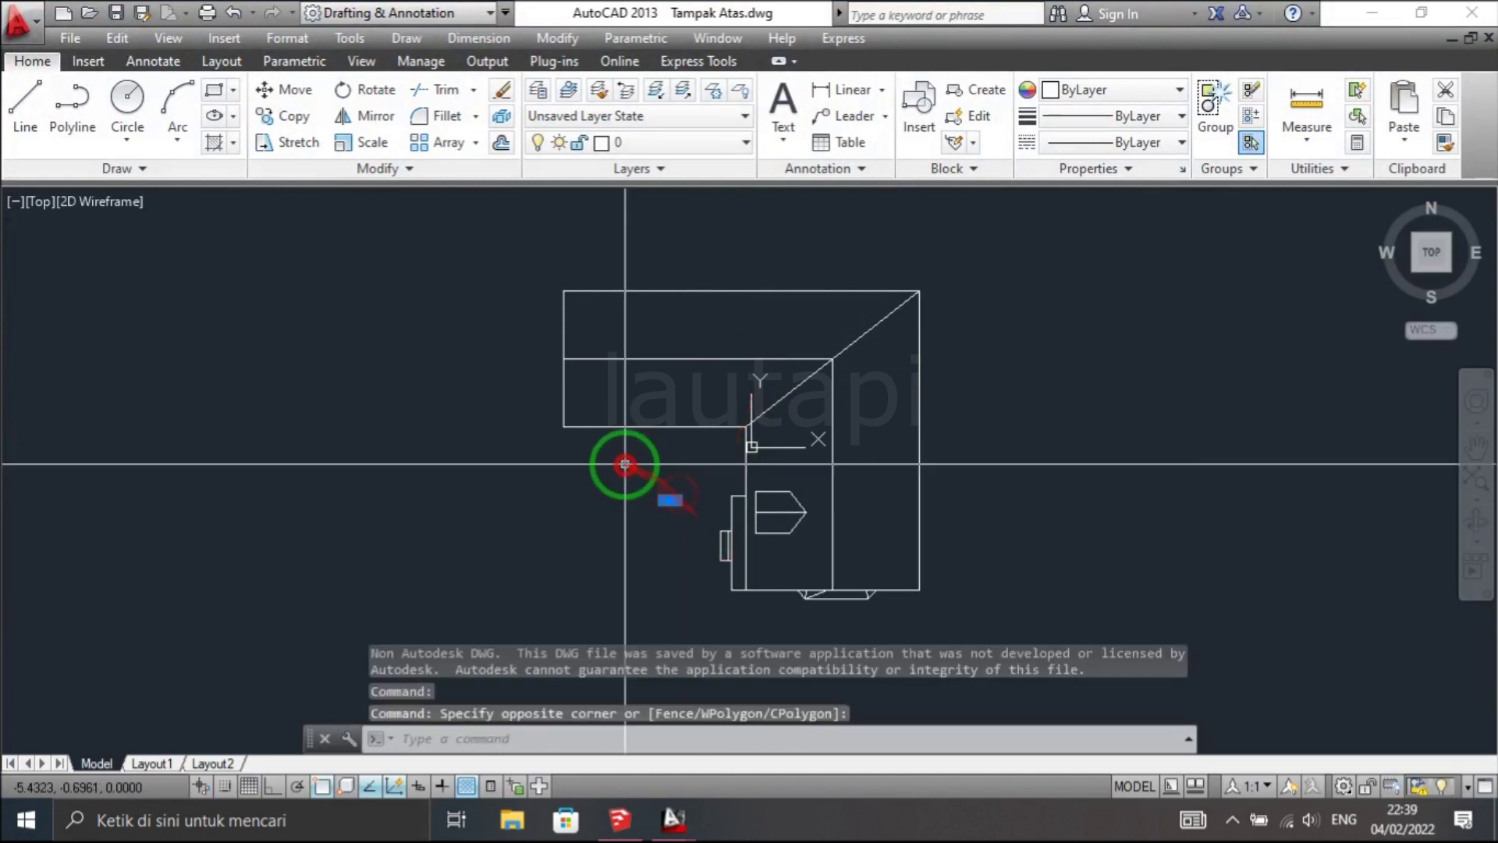
{"action": "type", "text": "e"}
{"action": "key", "text": "Return"}
- Select all the top-view linework and switch to Tampak Depan to paste it
{"action": "left_click", "coordinate": [510, 248]}
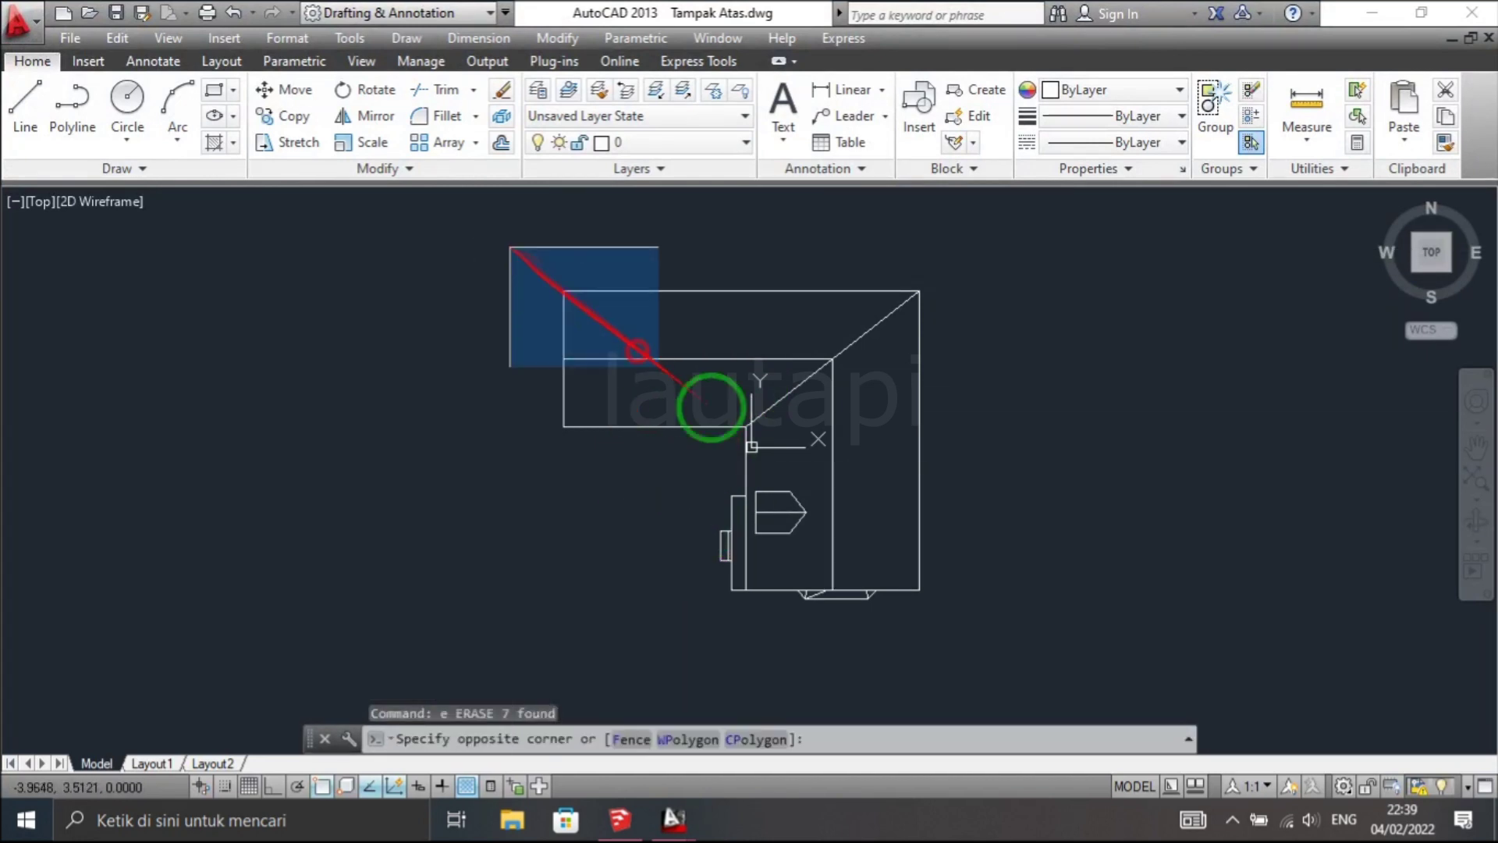
{"action": "left_click", "coordinate": [1017, 646]}
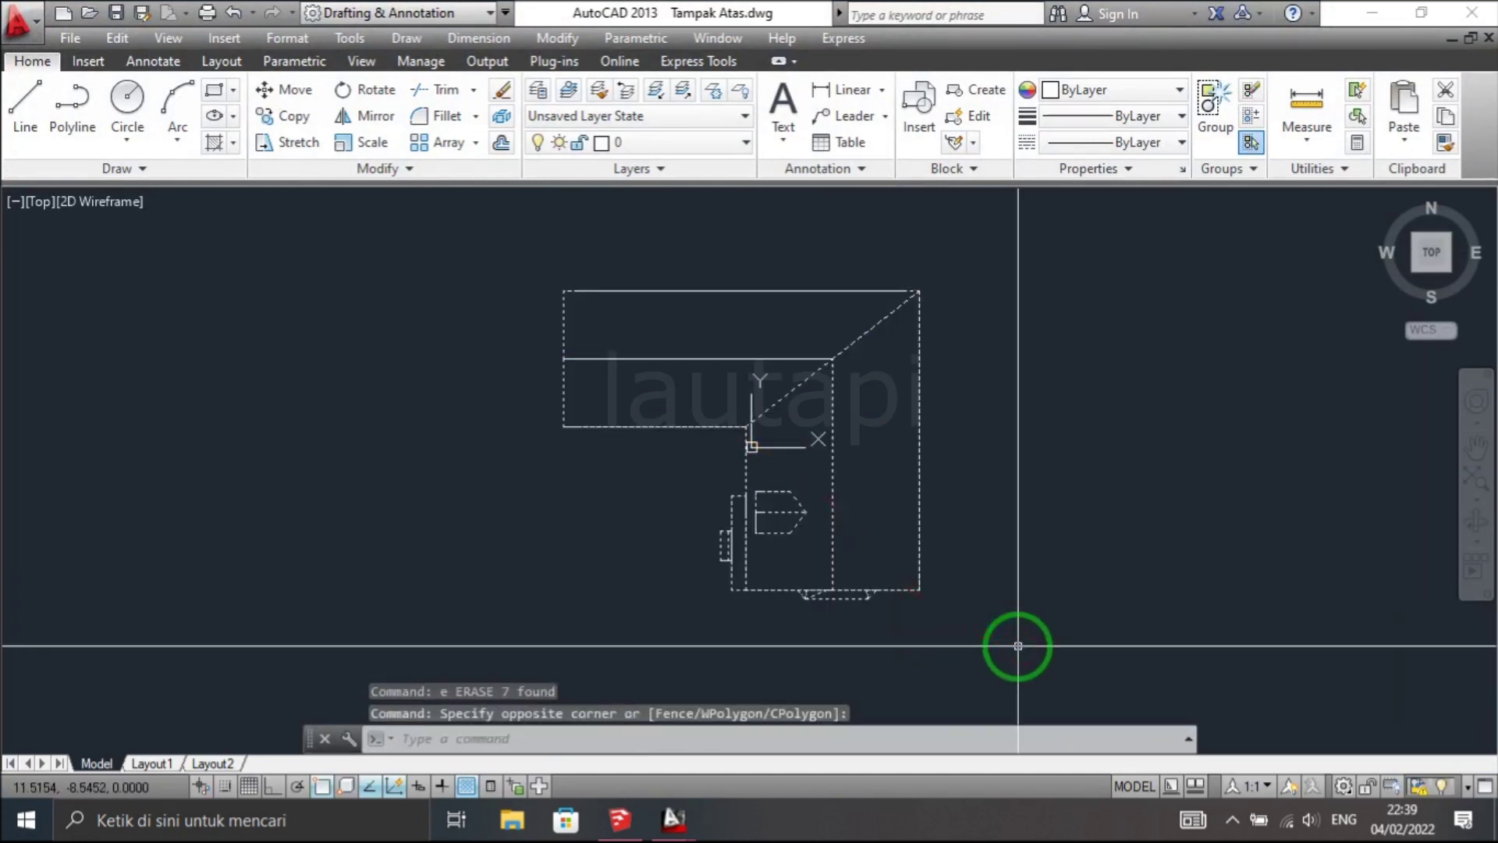
{"action": "left_click", "coordinate": [616, 742]}
{"action": "right_click", "coordinate": [1016, 437]}
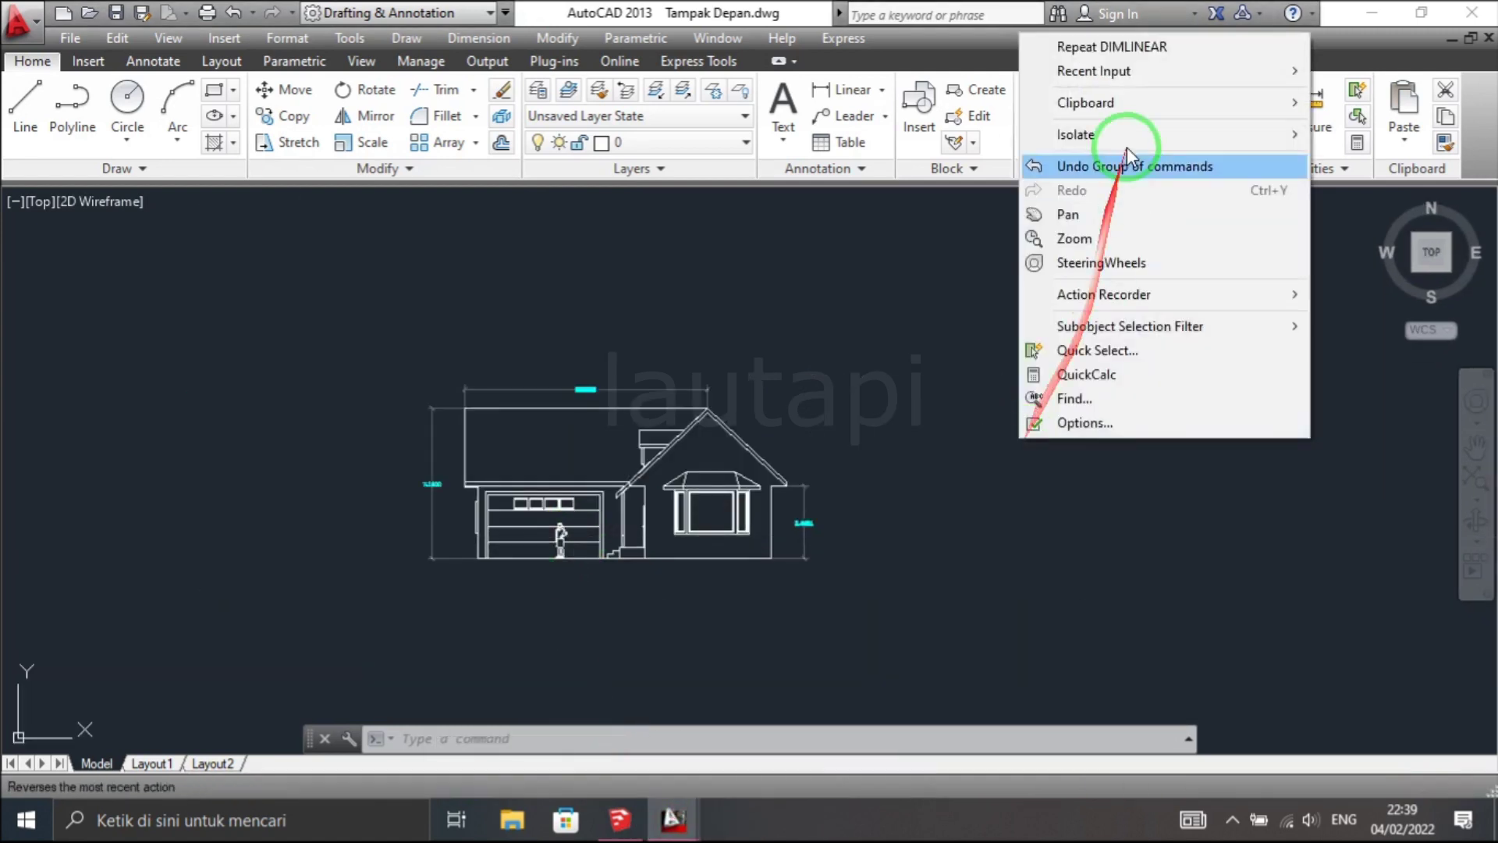
- Paste the top view right of the front elevation and regenerate the display
{"action": "left_click", "coordinate": [750, 175]}
{"action": "middle_click_drag", "start_coordinate": [950, 585], "coordinate": [840, 601]}
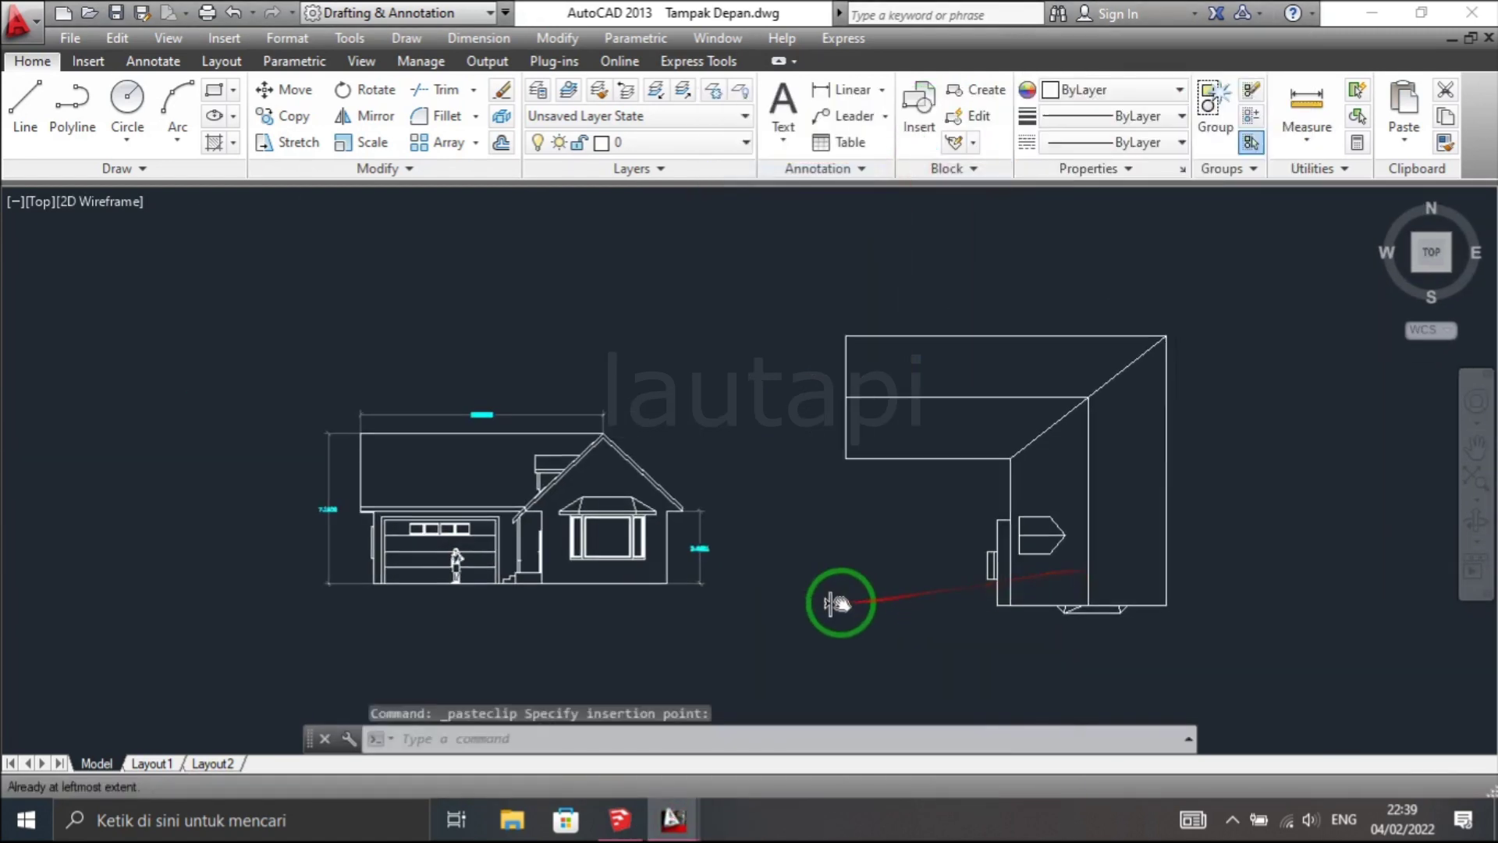
{"action": "left_click", "coordinate": [981, 591]}
{"action": "type", "text": "re"}
{"action": "key", "text": "Return"}
{"action": "scroll", "coordinate": [856, 526], "scroll_direction": "down", "scroll_amount": 2}
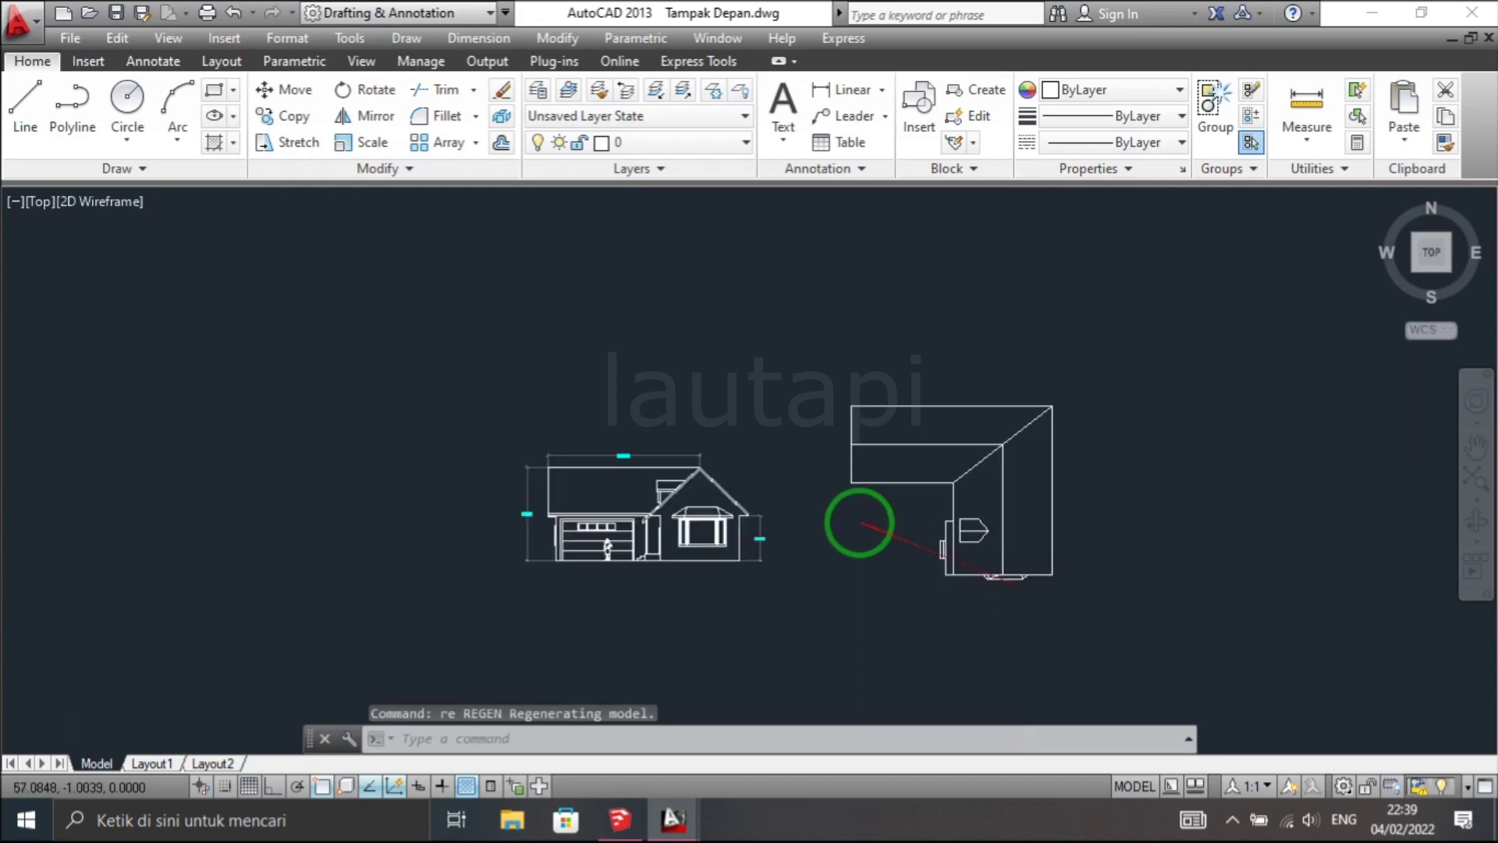
{"action": "scroll", "coordinate": [929, 531], "scroll_direction": "up", "scroll_amount": 2}
{"action": "middle_click_drag", "start_coordinate": [929, 532], "coordinate": [1050, 534]}
- Add linear width and depth dimensions to the top view
{"action": "left_click", "coordinate": [478, 38]}
{"action": "left_click", "coordinate": [477, 98]}
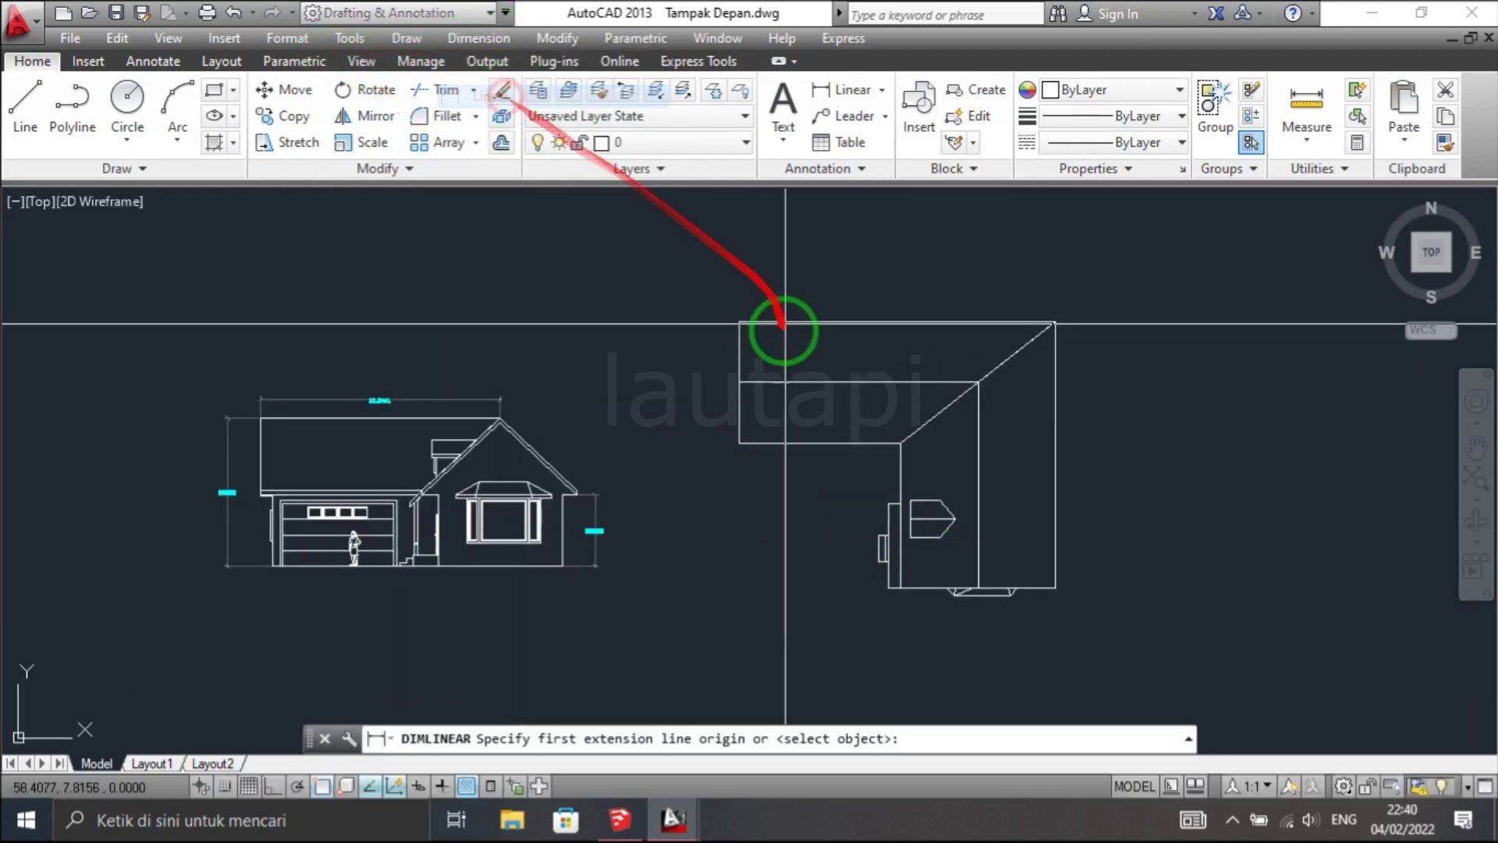
{"action": "left_click", "coordinate": [738, 321]}
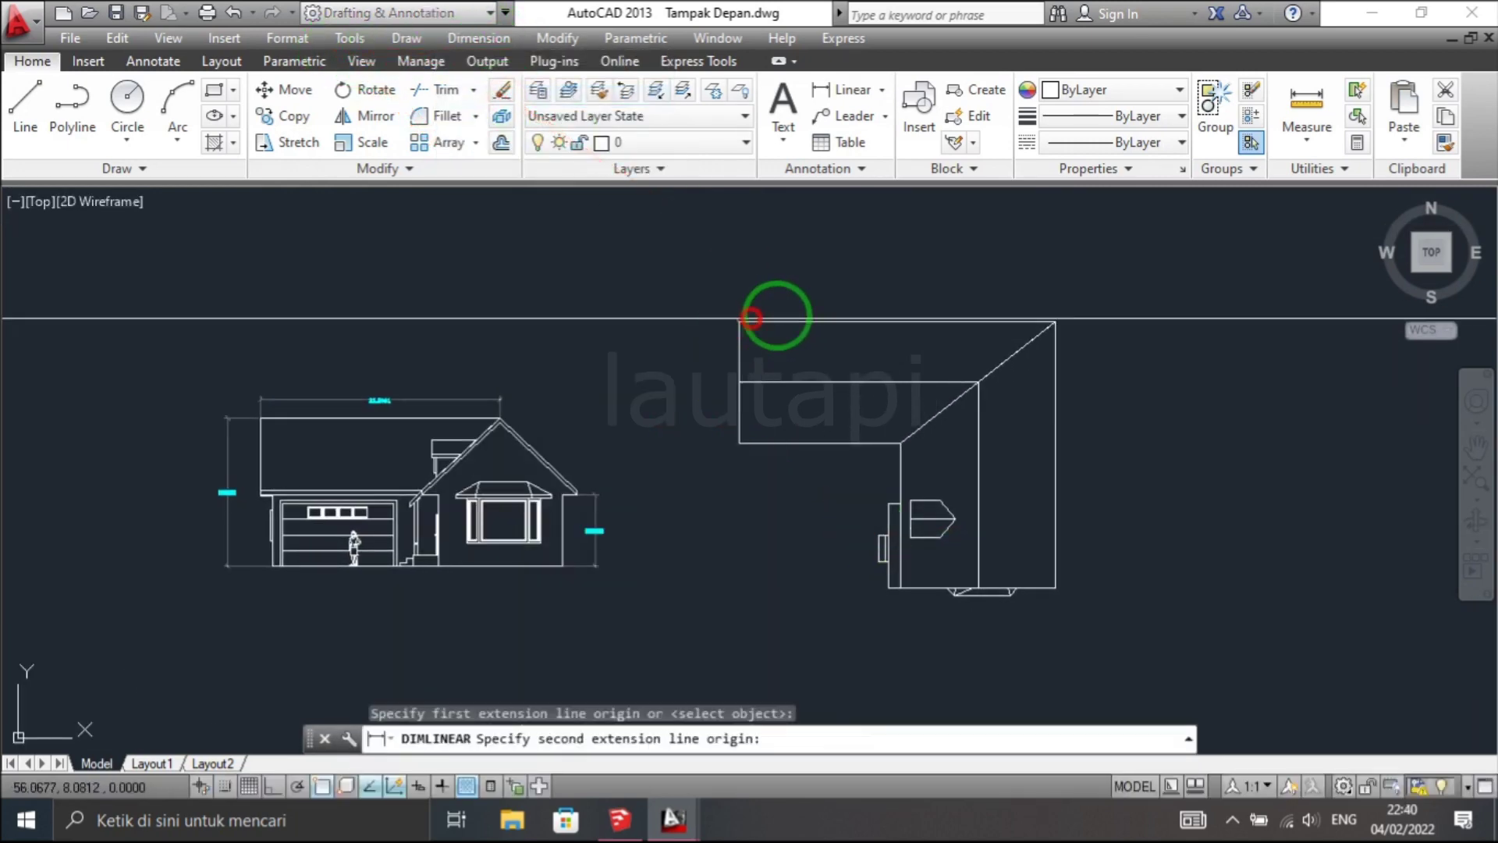
{"action": "left_click", "coordinate": [1054, 322]}
{"action": "left_click", "coordinate": [1045, 281]}
{"action": "key", "text": "Return"}
{"action": "left_click", "coordinate": [789, 273]}
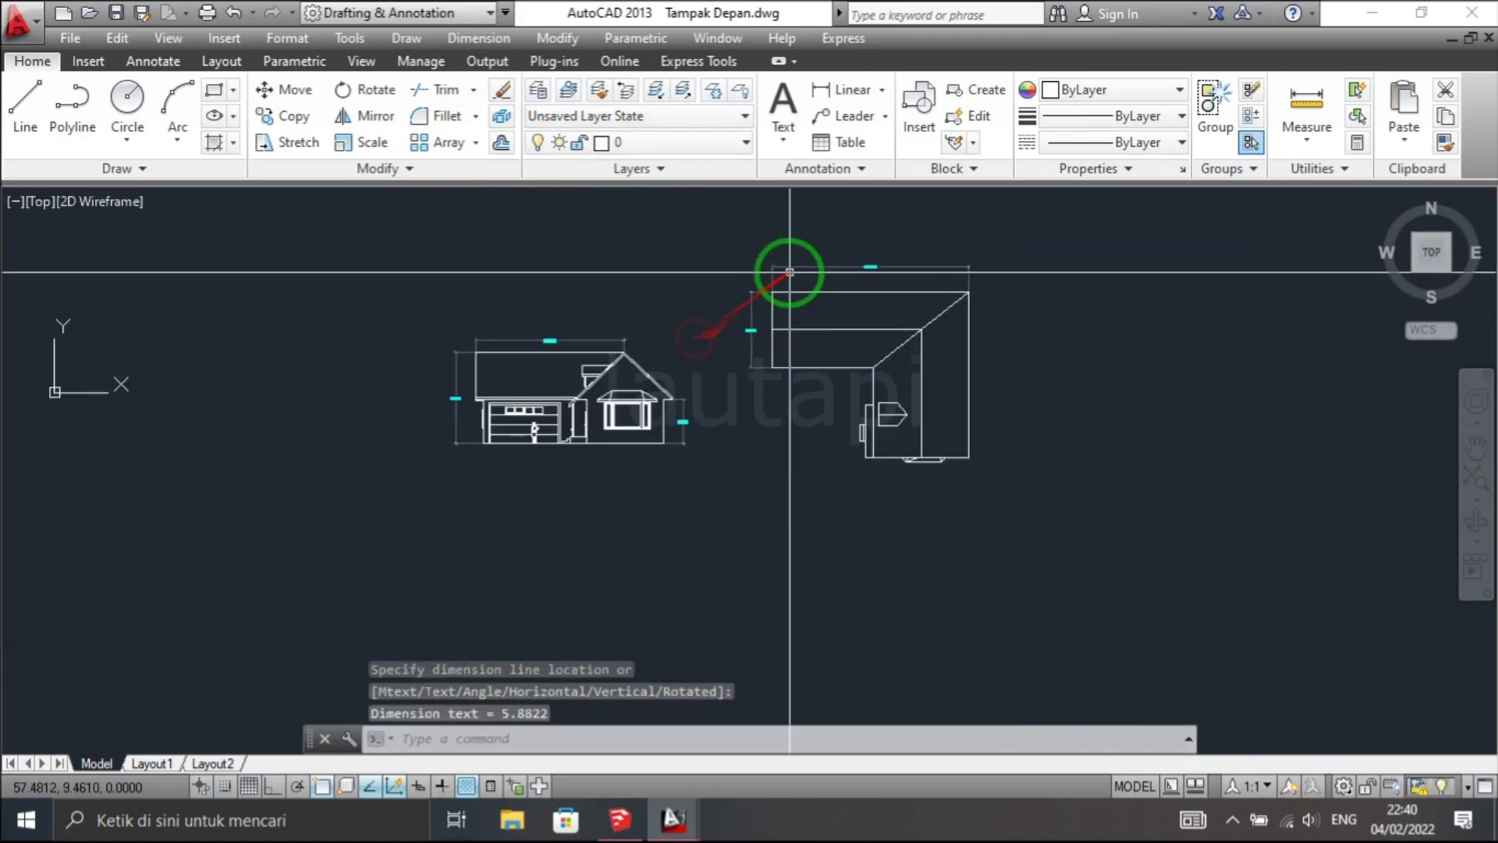
- Start an MTEXT label by drawing its text box
{"action": "type", "text": "t"}
{"action": "key", "text": "Return"}
{"action": "left_click", "coordinate": [670, 431]}
{"action": "left_click", "coordinate": [826, 484]}
- Enter 'Tampak Depan' as the label text and scale it up
{"action": "type", "text": "Tampak Depan"}
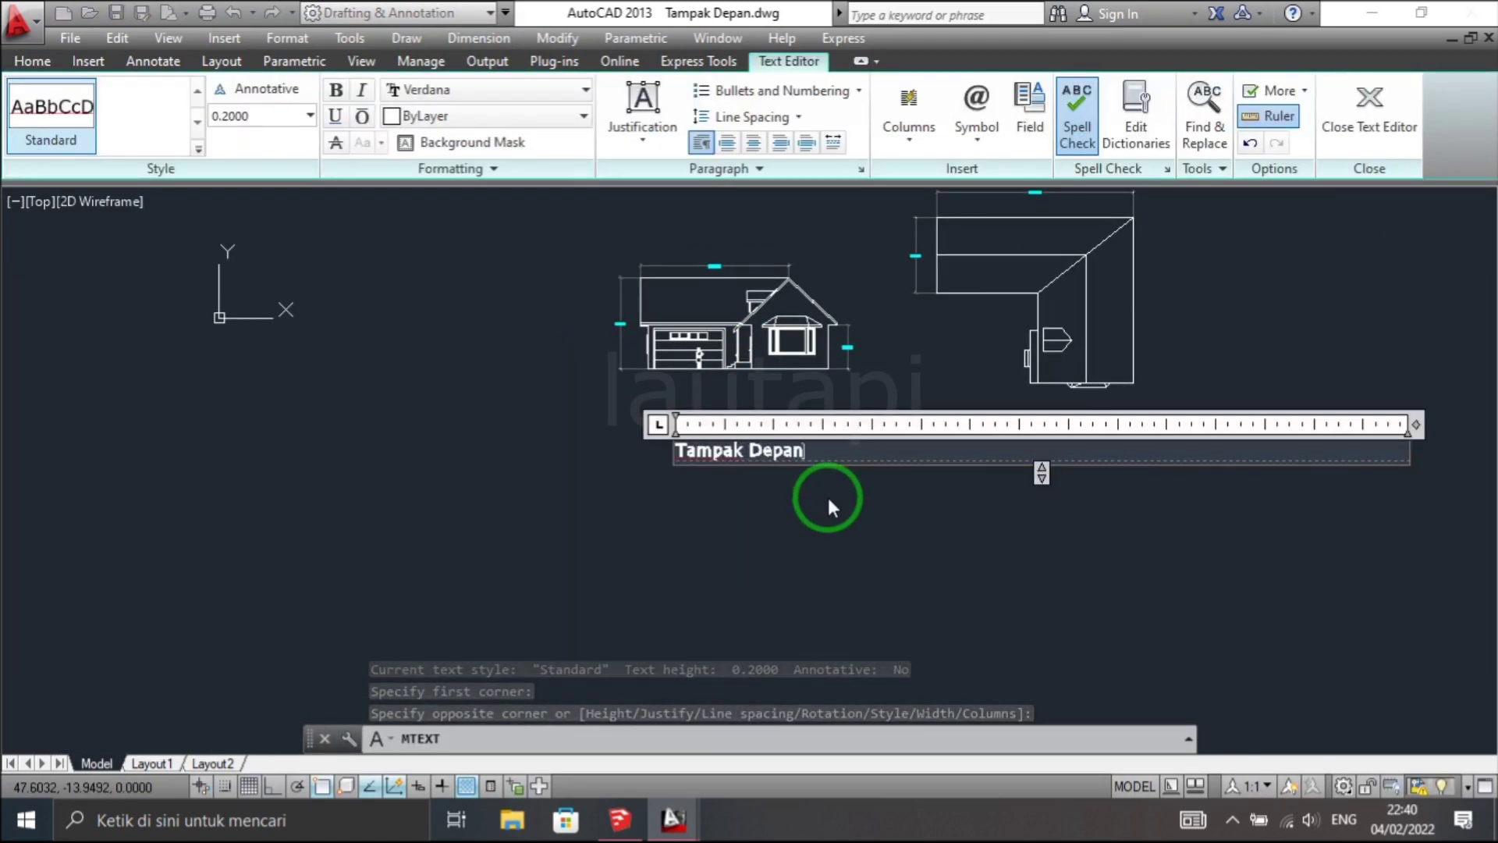
{"action": "left_click", "coordinate": [672, 440]}
{"action": "scroll", "coordinate": [671, 439], "scroll_direction": "up", "scroll_amount": 2}
{"action": "type", "text": "sc"}
{"action": "key", "text": "Return"}
{"action": "left_click", "coordinate": [954, 479]}
- Move the label under the front elevation and copy it under the top view
{"action": "type", "text": "m"}
{"action": "key", "text": "Return"}
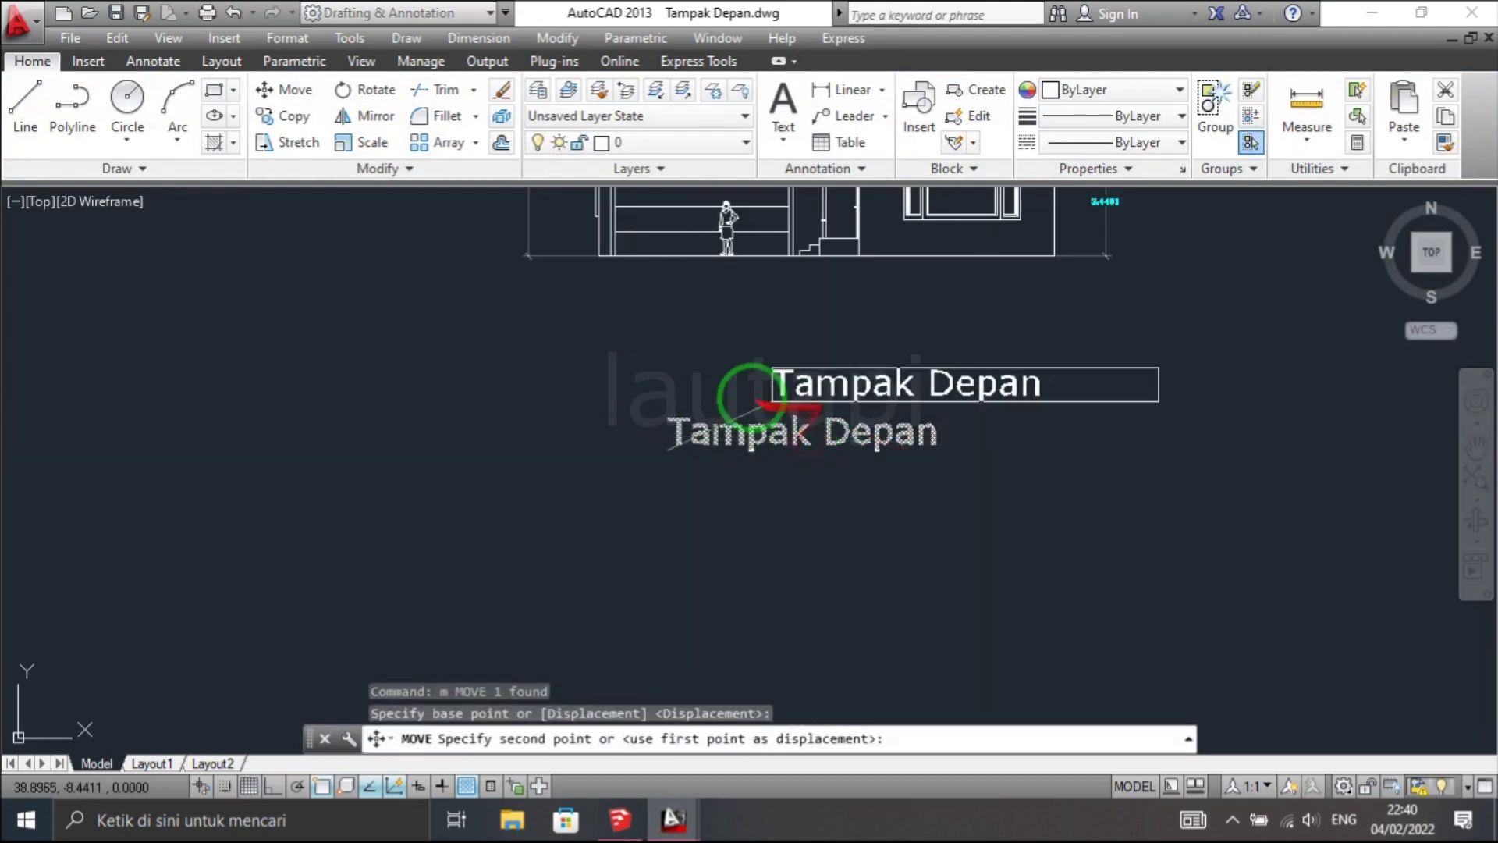
{"action": "left_click", "coordinate": [687, 390]}
{"action": "type", "text": "co"}
{"action": "key", "text": "Return"}
{"action": "left_click", "coordinate": [990, 401]}
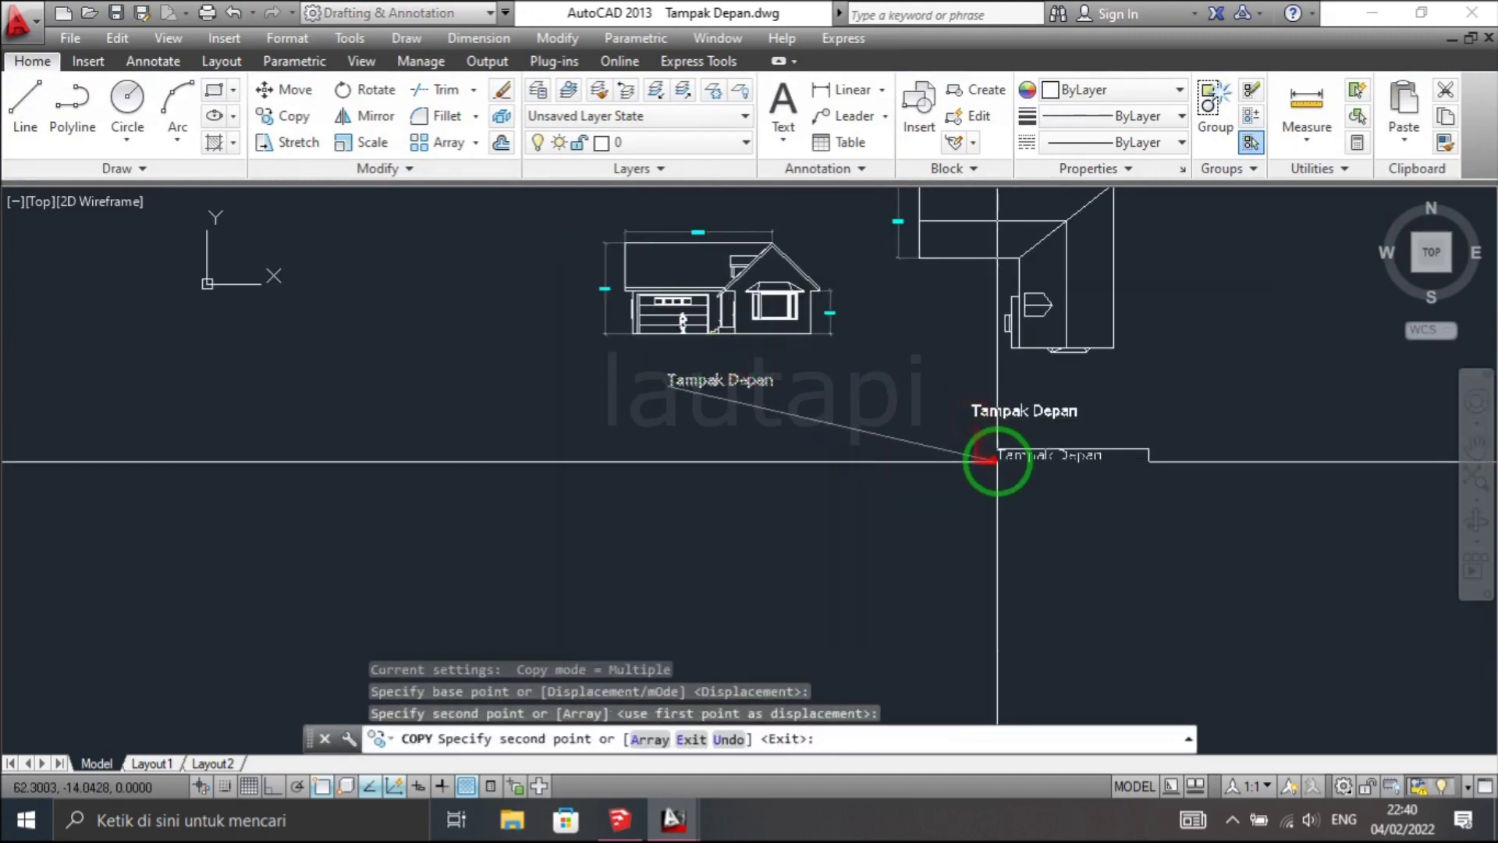
{"action": "left_click", "coordinate": [980, 458]}
{"action": "key", "text": "Escape"}
- Change the copied label to 'Tampak Atas', then return to SketchUp
{"action": "double_click", "coordinate": [1017, 411]}
{"action": "type", "text": "tas"}
{"action": "left_click", "coordinate": [858, 561]}
{"action": "scroll", "coordinate": [689, 562], "scroll_direction": "down", "scroll_amount": 3}
{"action": "scroll", "coordinate": [678, 485], "scroll_direction": "up", "scroll_amount": 2}
{"action": "scroll", "coordinate": [665, 491], "scroll_direction": "up", "scroll_amount": 2}
{"action": "mouse_move", "coordinate": [666, 491]}
{"action": "middle_mouse_down"}
{"action": "mouse_move", "coordinate": [803, 506]}
{"action": "mouse_move", "coordinate": [705, 502]}
{"action": "middle_mouse_up"}
{"action": "scroll", "coordinate": [802, 506], "scroll_direction": "down", "scroll_amount": 2}
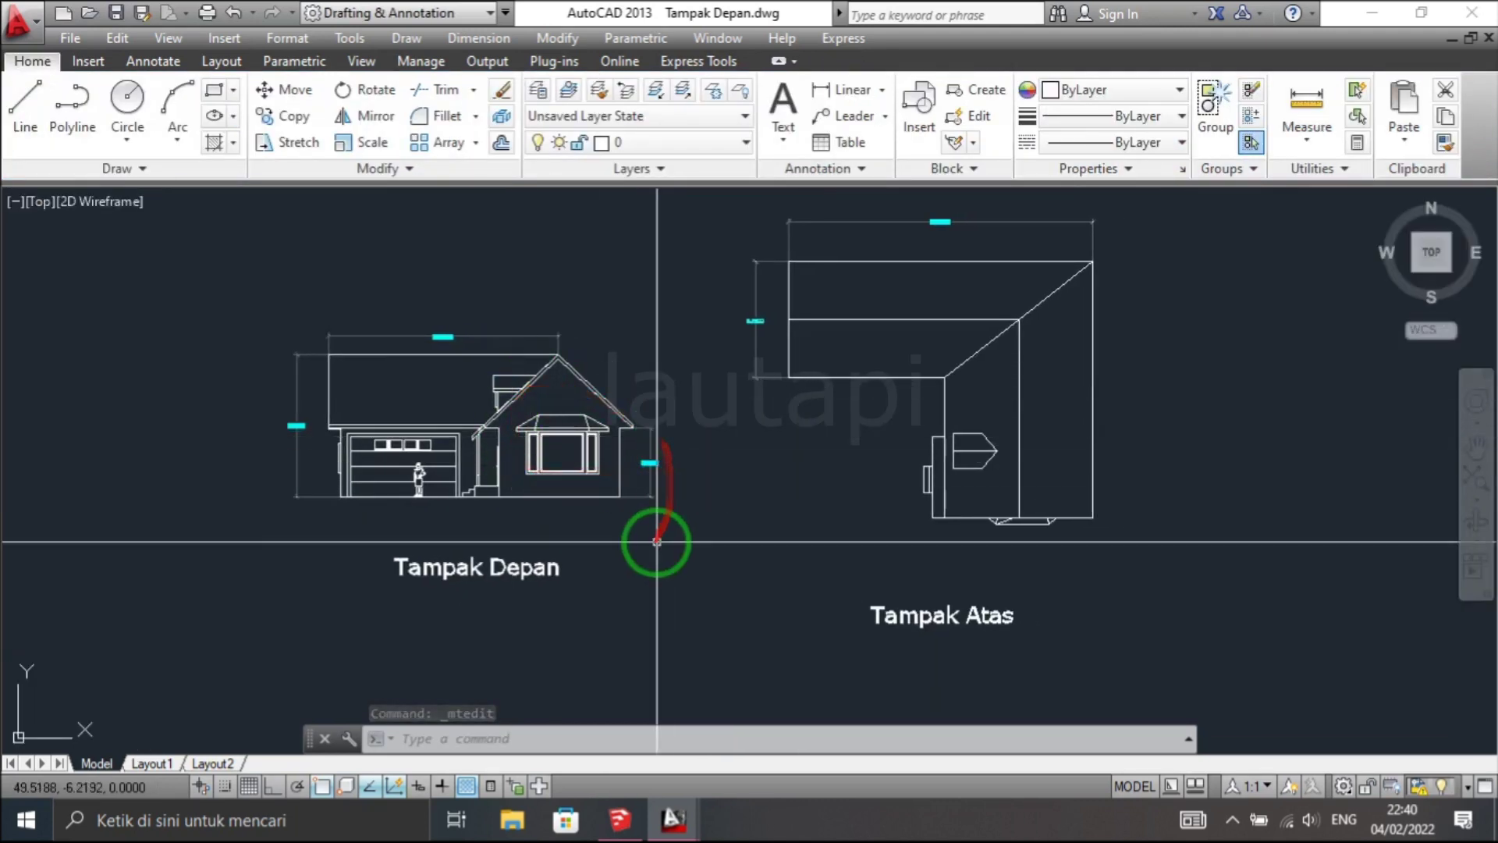
{"action": "left_click", "coordinate": [641, 816]}
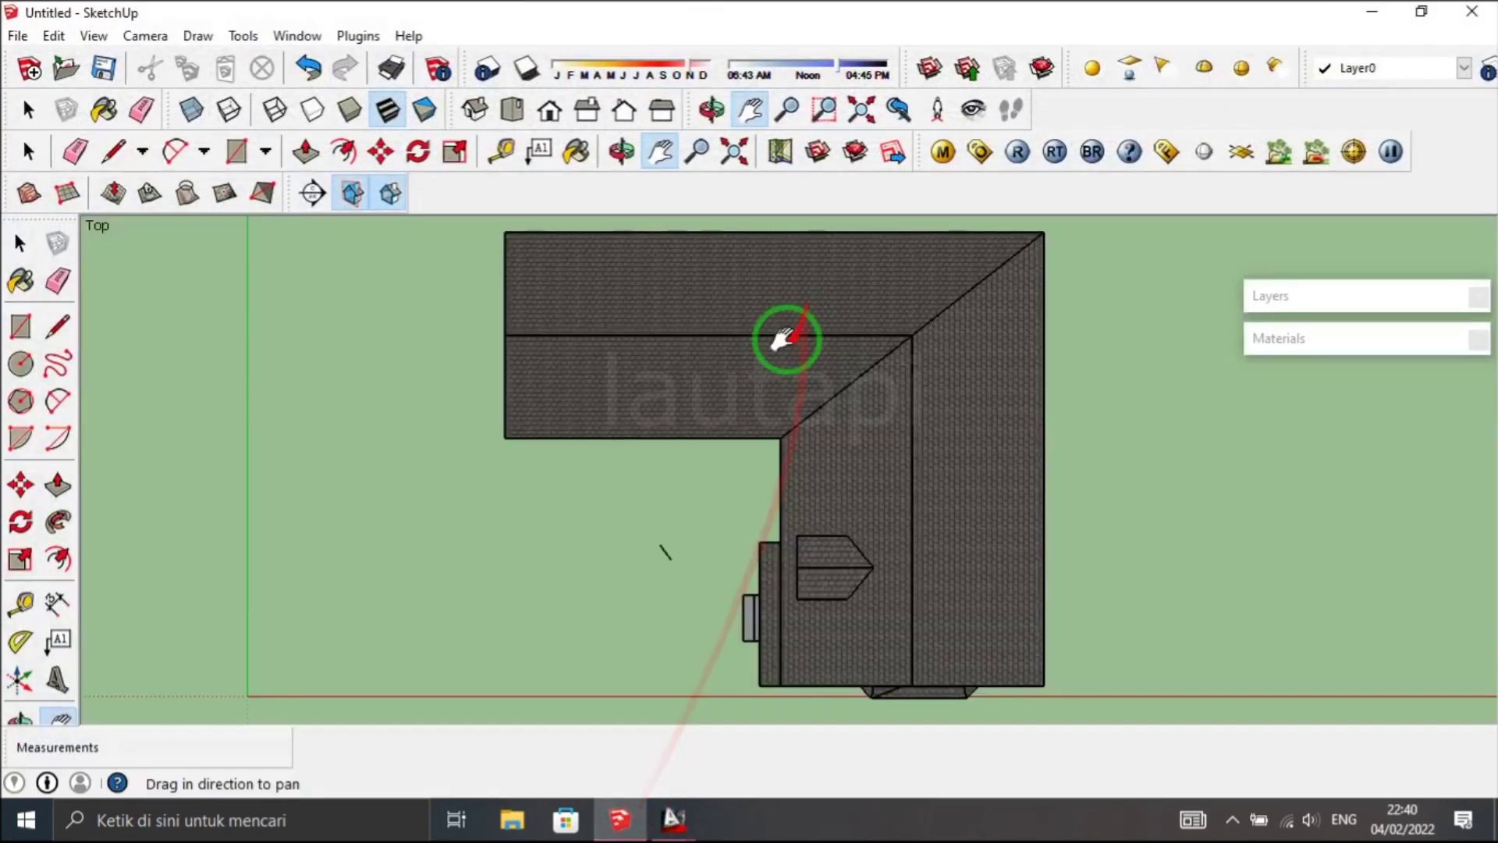
- Cycle the standard views to Iso, then orbit to show the front, porch and dormer
{"action": "left_click", "coordinate": [659, 122]}
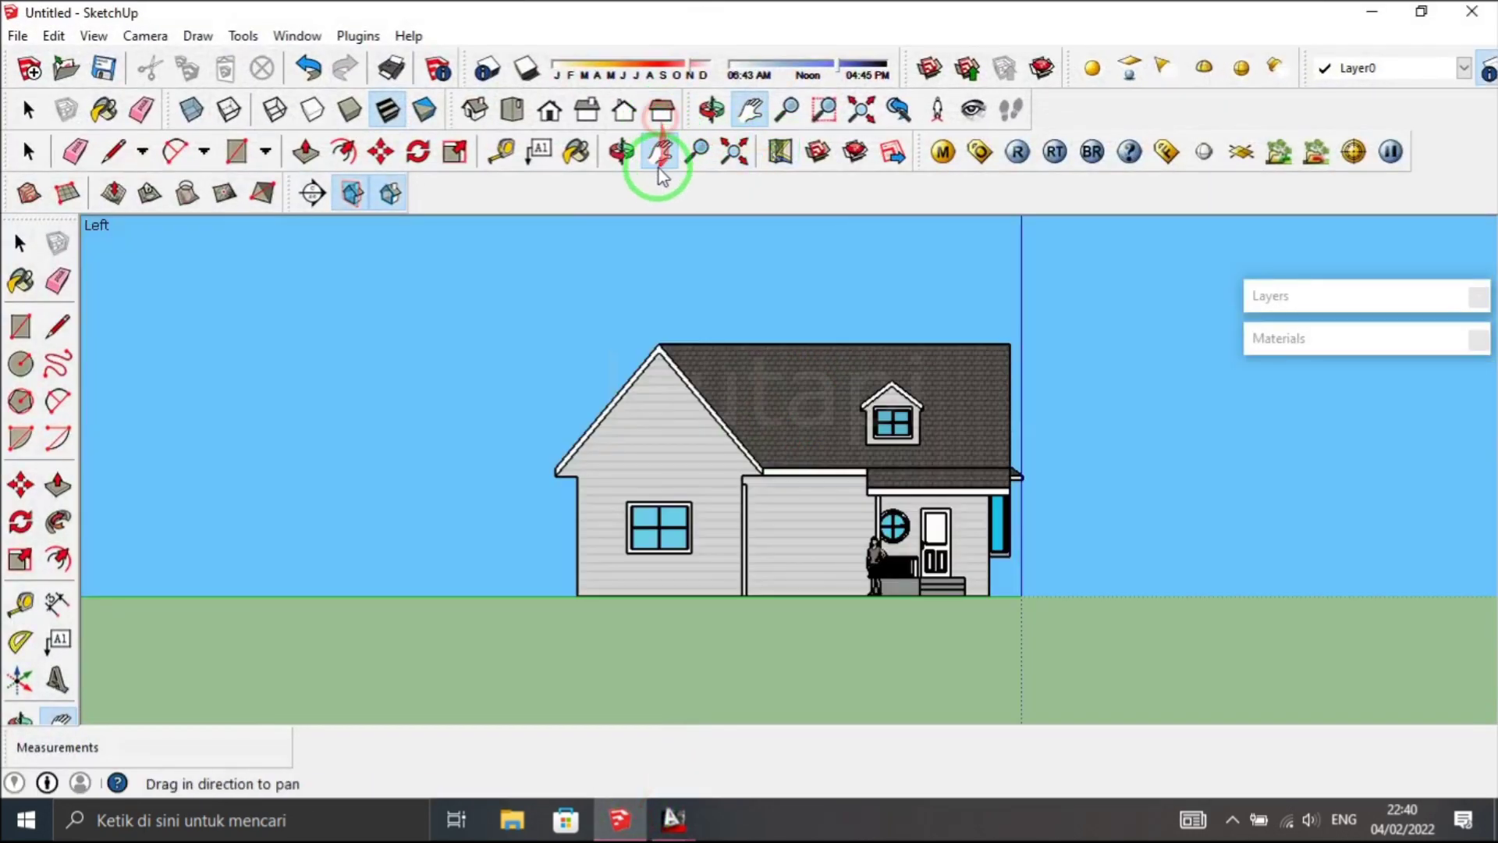
{"action": "left_click", "coordinate": [623, 112]}
{"action": "left_click", "coordinate": [549, 110]}
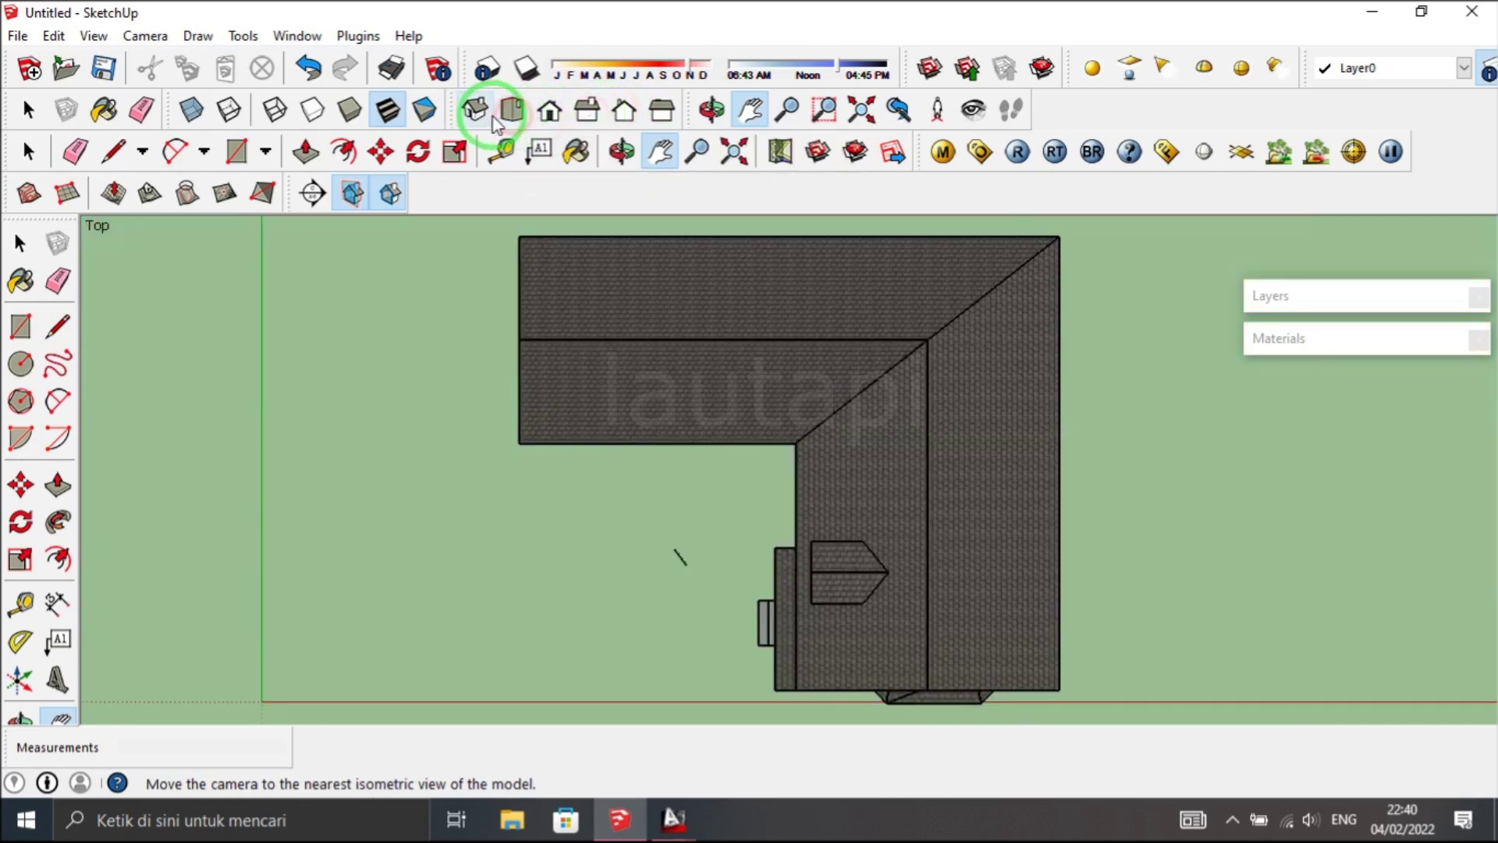
{"action": "left_click", "coordinate": [487, 114]}
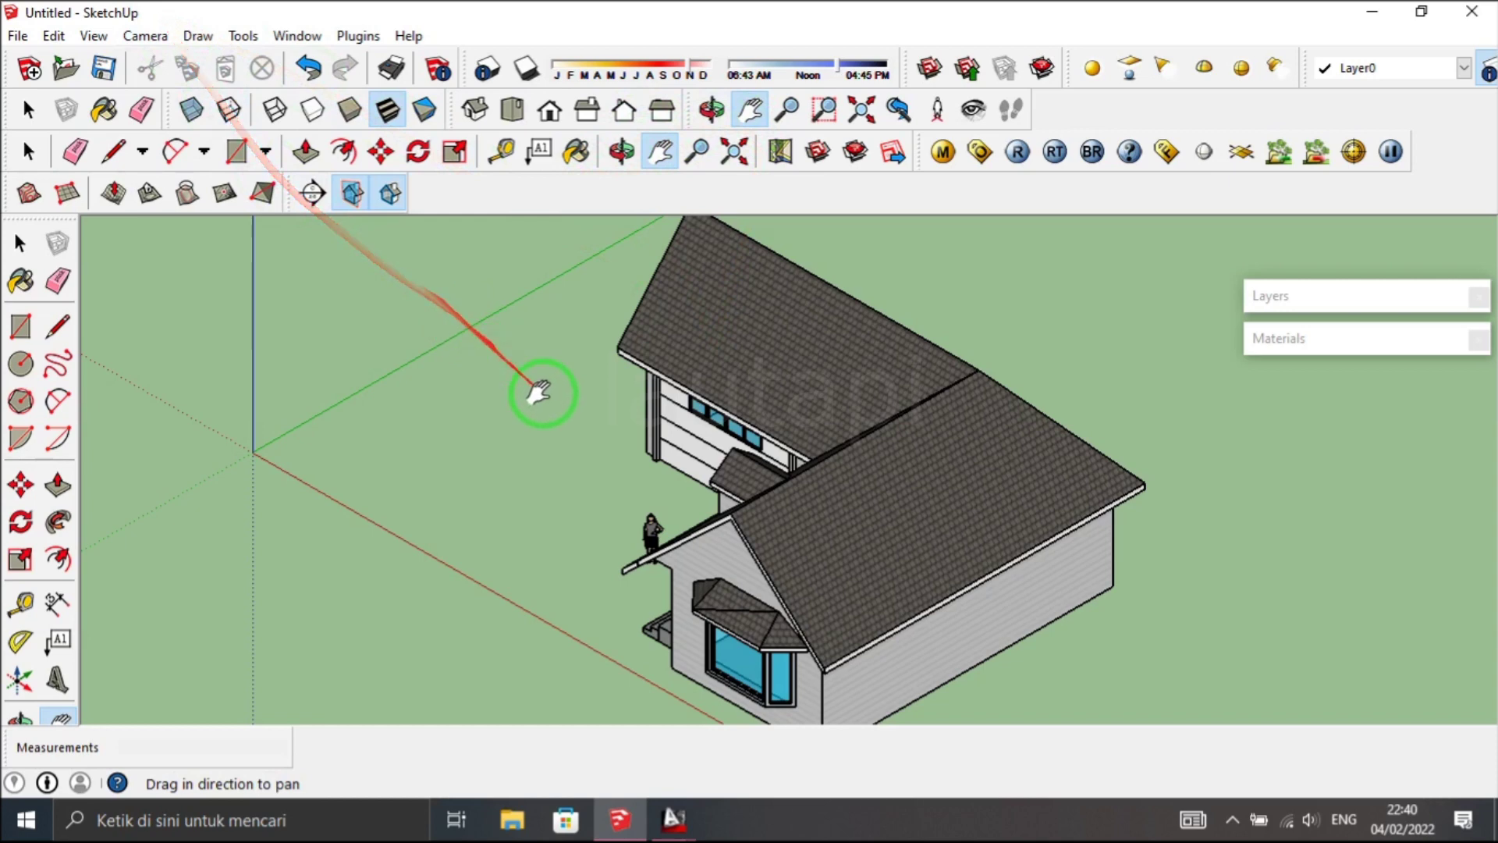
{"action": "middle_click_drag", "start_coordinate": [535, 394], "coordinate": [733, 509]}
{"action": "mouse_move", "coordinate": [733, 509]}
{"action": "left_mouse_down"}
{"action": "mouse_move", "coordinate": [829, 395]}
{"action": "mouse_move", "coordinate": [887, 421]}
{"action": "mouse_move", "coordinate": [602, 445]}
{"action": "mouse_move", "coordinate": [636, 437]}
{"action": "left_mouse_up"}
{"action": "key", "text": "h"}
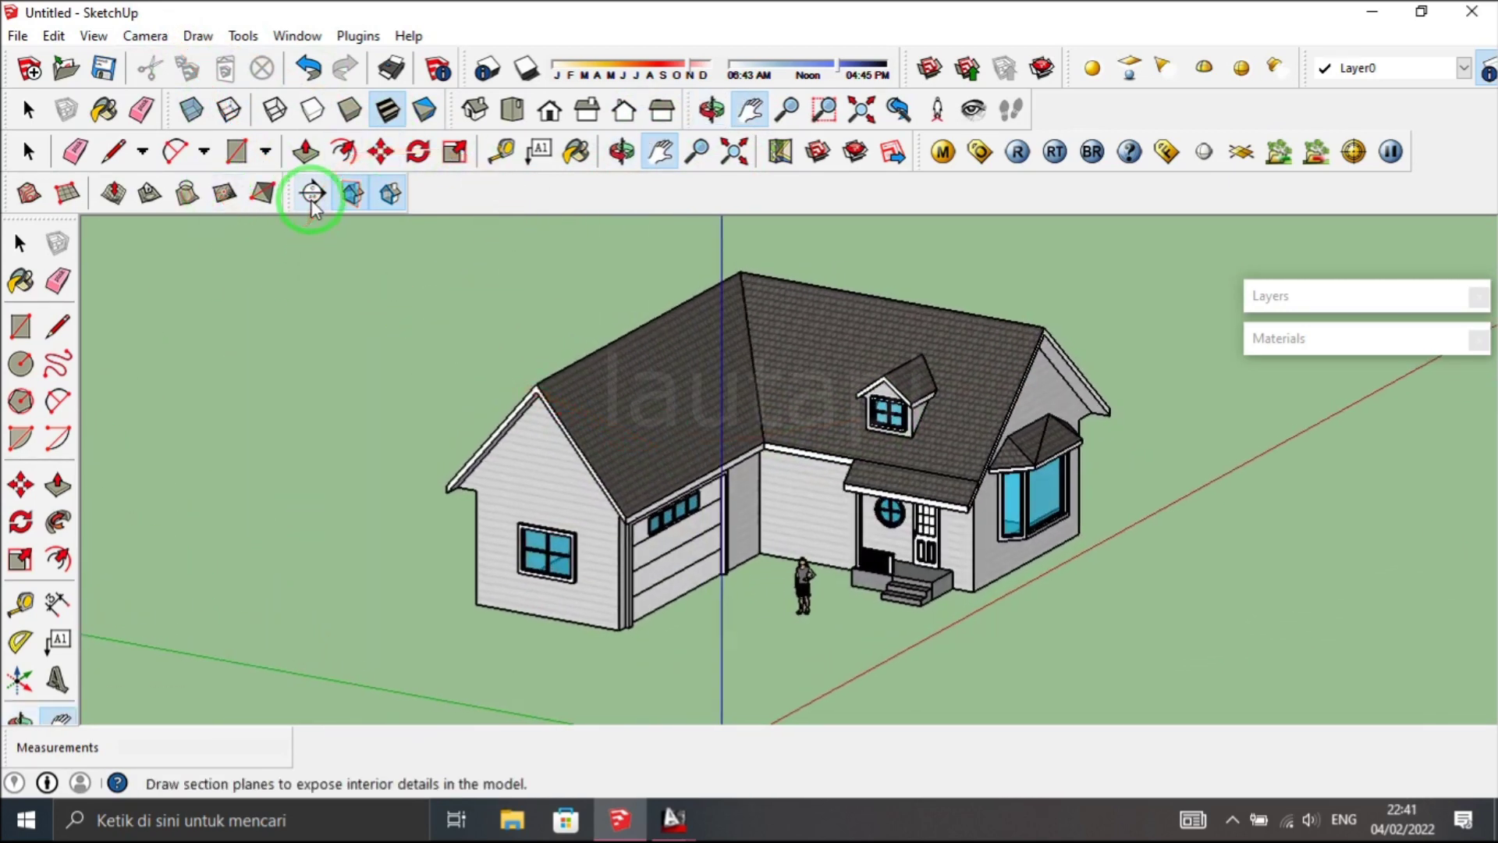
{"action": "left_click", "coordinate": [312, 199]}
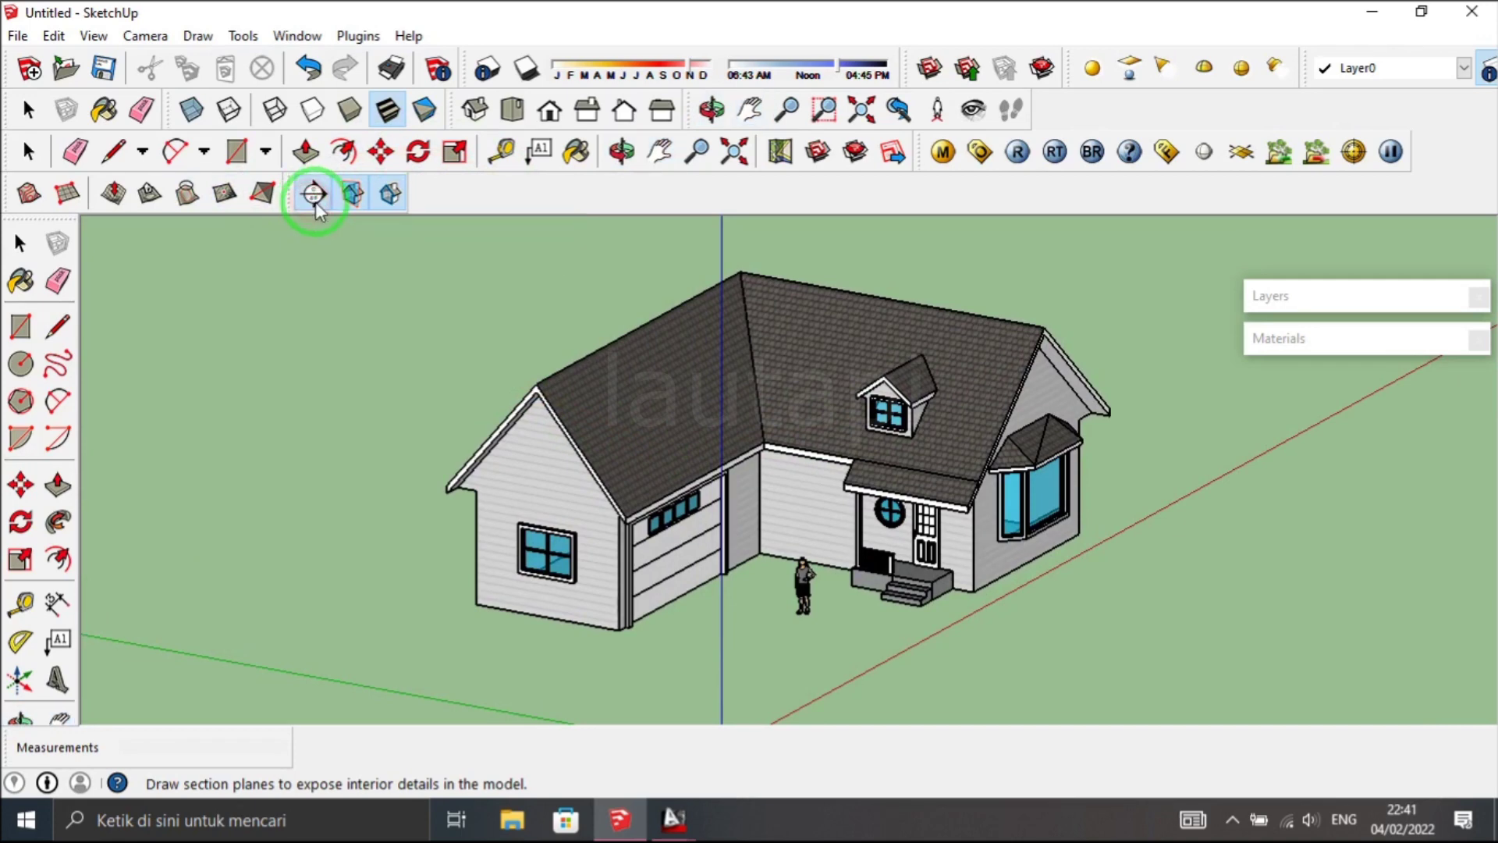
- Place a vertical section plane at the garage end and select it for moving
{"action": "mouse_move", "coordinate": [974, 425]}
{"action": "middle_mouse_down"}
{"action": "mouse_move", "coordinate": [626, 361]}
{"action": "mouse_move", "coordinate": [536, 424]}
{"action": "middle_mouse_up"}
{"action": "mouse_move", "coordinate": [1027, 535]}
{"action": "middle_mouse_down"}
{"action": "mouse_move", "coordinate": [803, 518]}
{"action": "mouse_move", "coordinate": [1120, 512]}
{"action": "mouse_move", "coordinate": [591, 490]}
{"action": "mouse_move", "coordinate": [586, 503]}
{"action": "mouse_move", "coordinate": [853, 401]}
{"action": "mouse_move", "coordinate": [893, 351]}
{"action": "mouse_move", "coordinate": [739, 452]}
{"action": "mouse_move", "coordinate": [509, 569]}
{"action": "middle_mouse_up"}
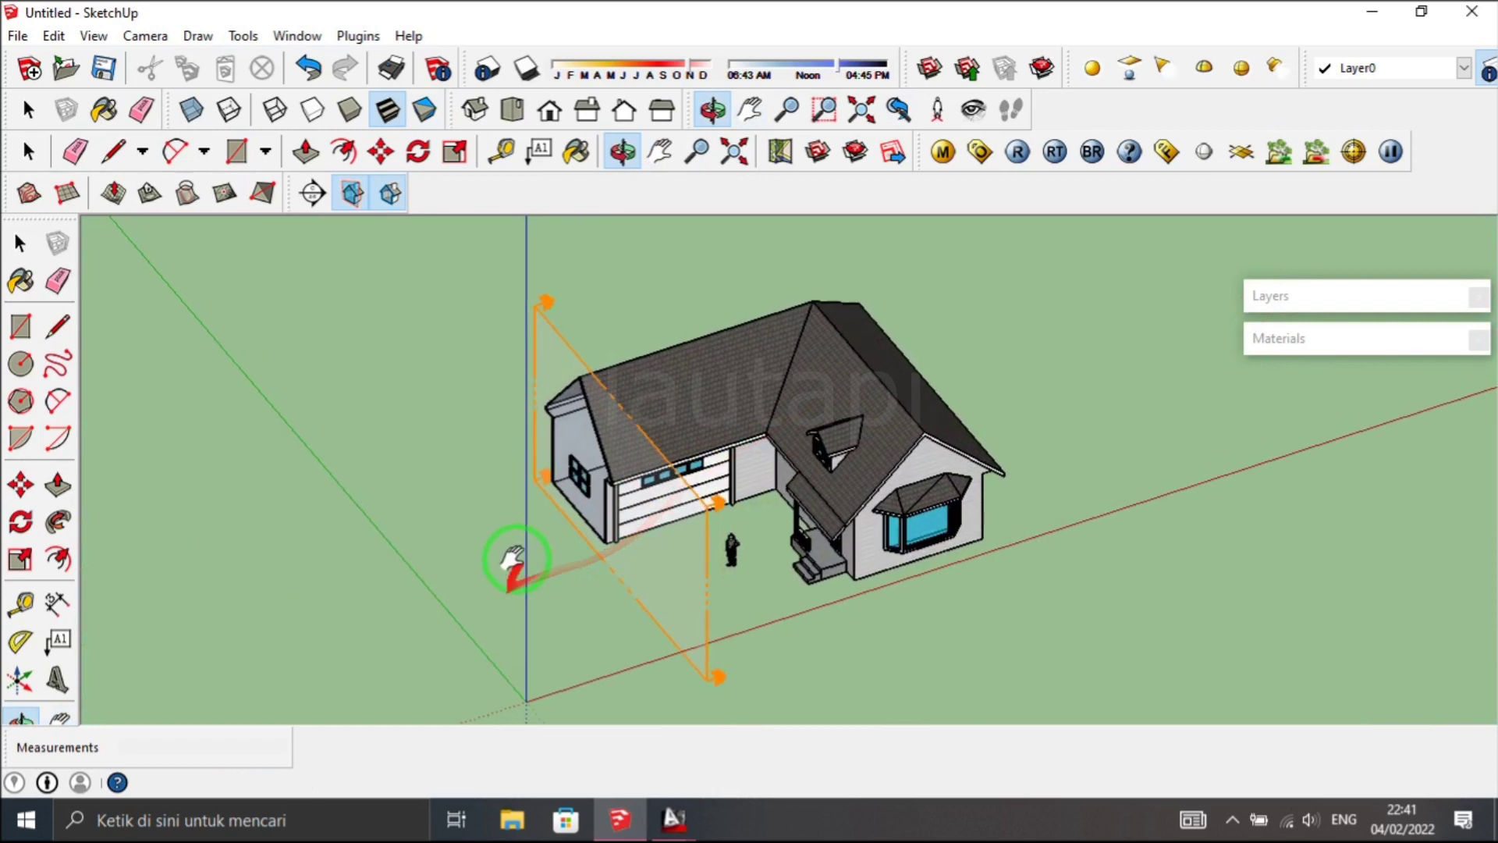
{"action": "scroll", "coordinate": [525, 311], "scroll_direction": "up", "scroll_amount": 2}
{"action": "scroll", "coordinate": [544, 310], "scroll_direction": "up", "scroll_amount": 3}
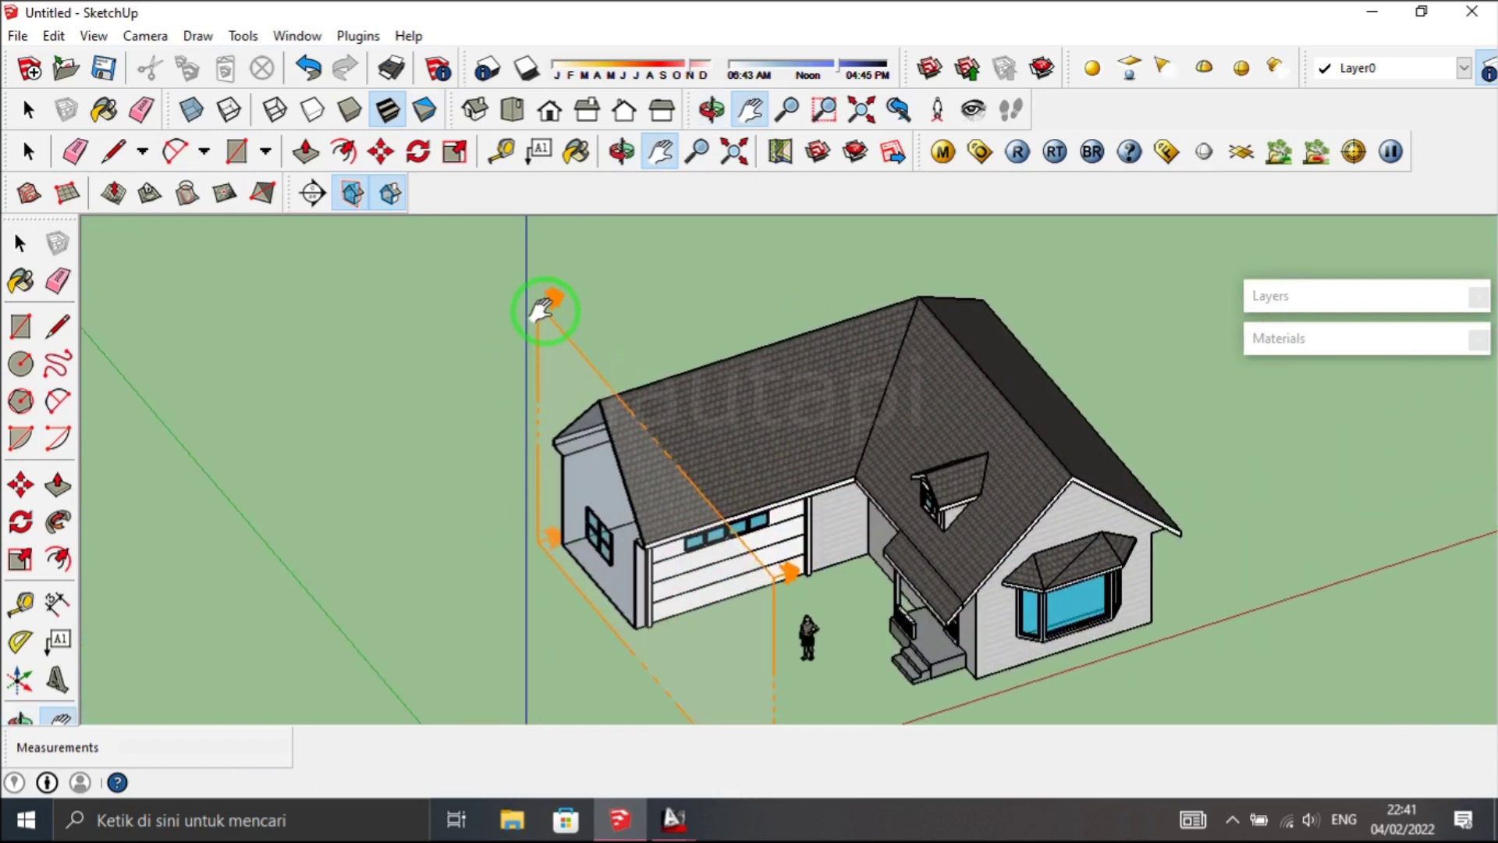
{"action": "key", "text": "space"}
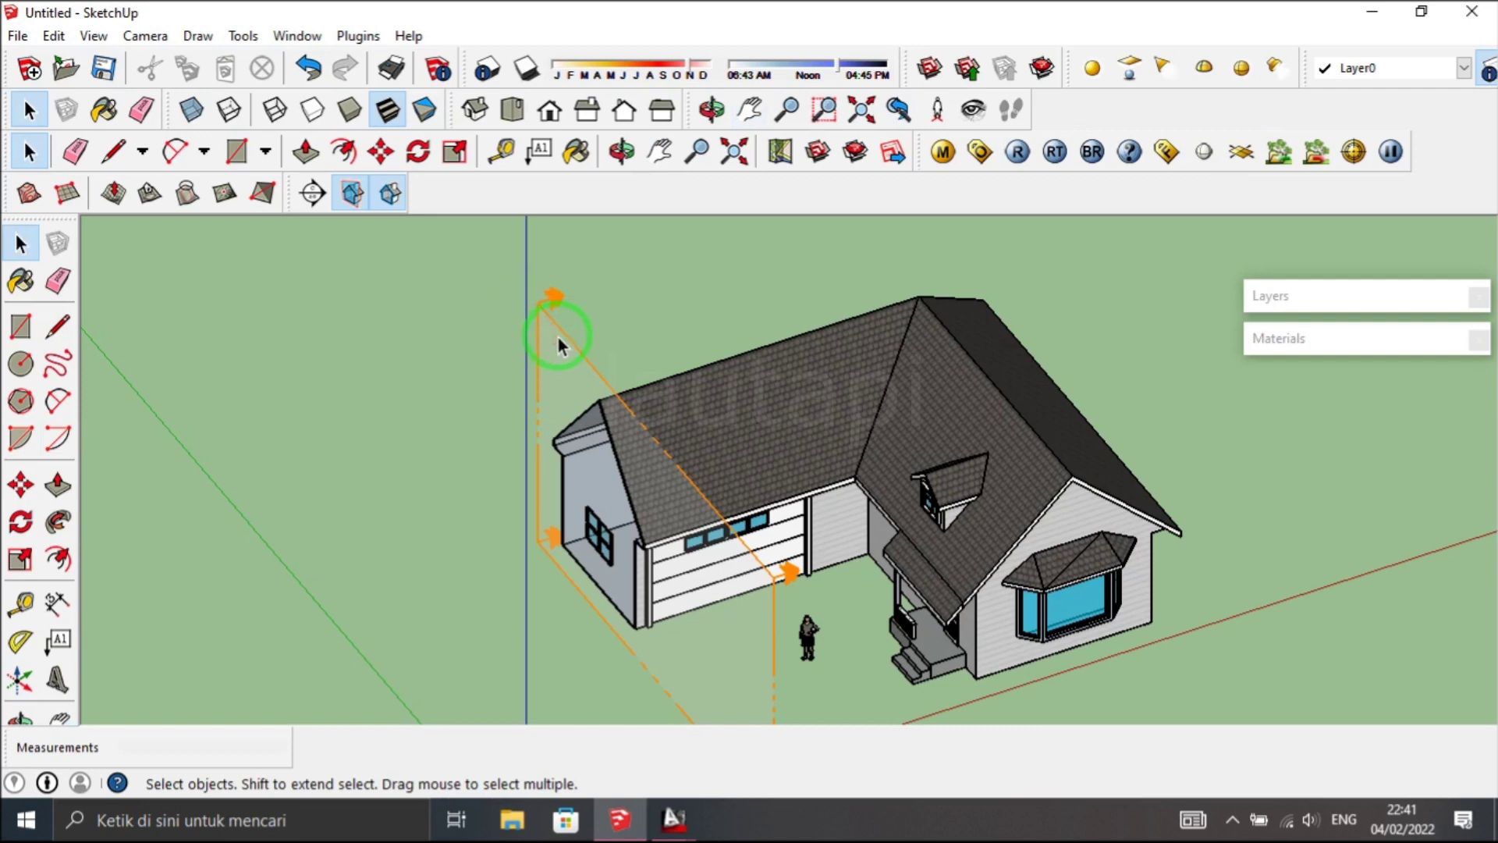
{"action": "left_click_drag", "start_coordinate": [557, 343], "coordinate": [643, 291]}
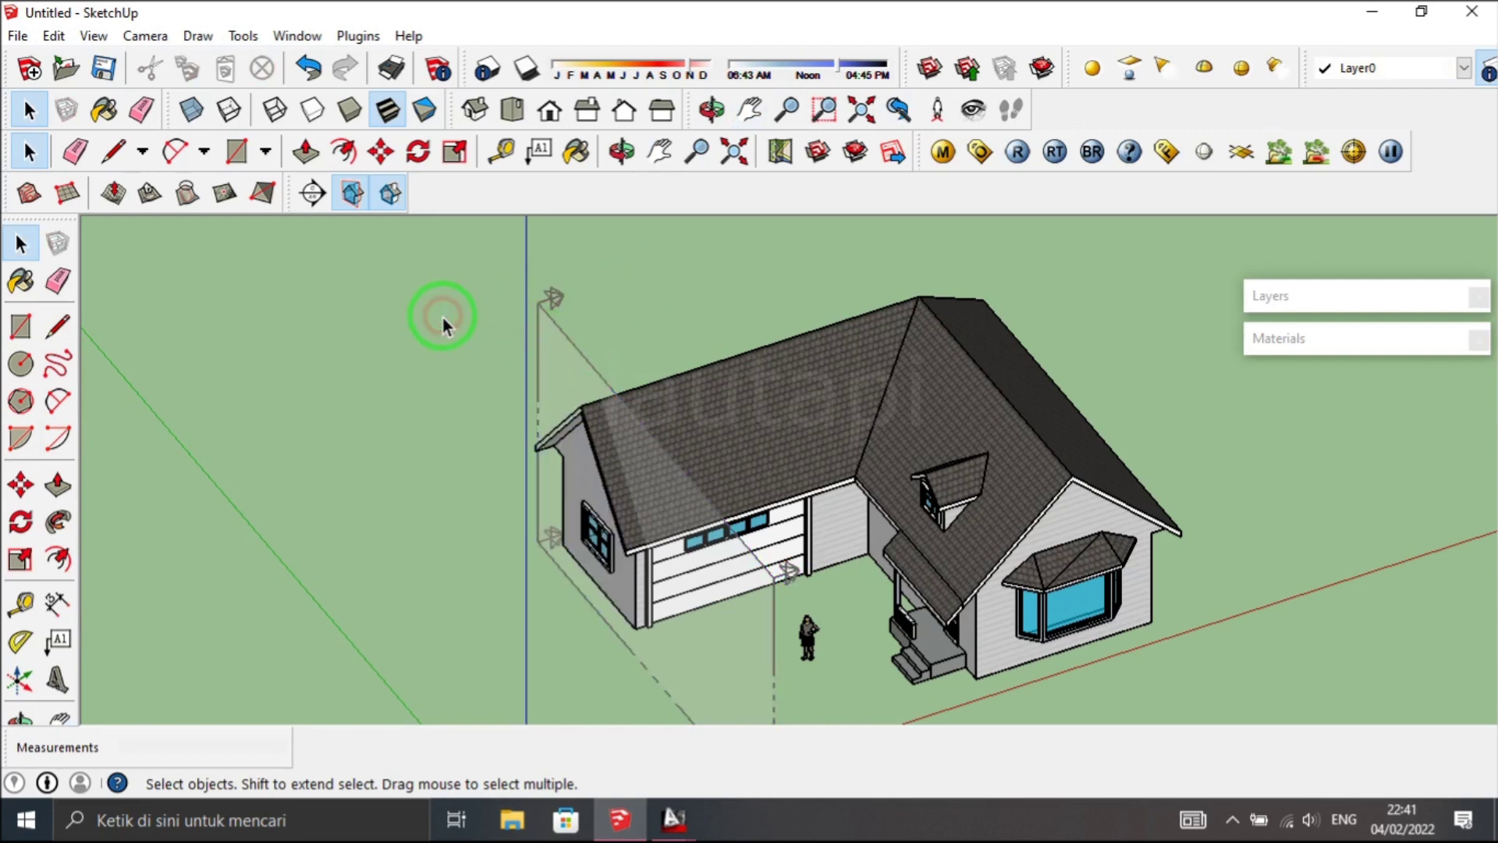
{"action": "left_click", "coordinate": [667, 382]}
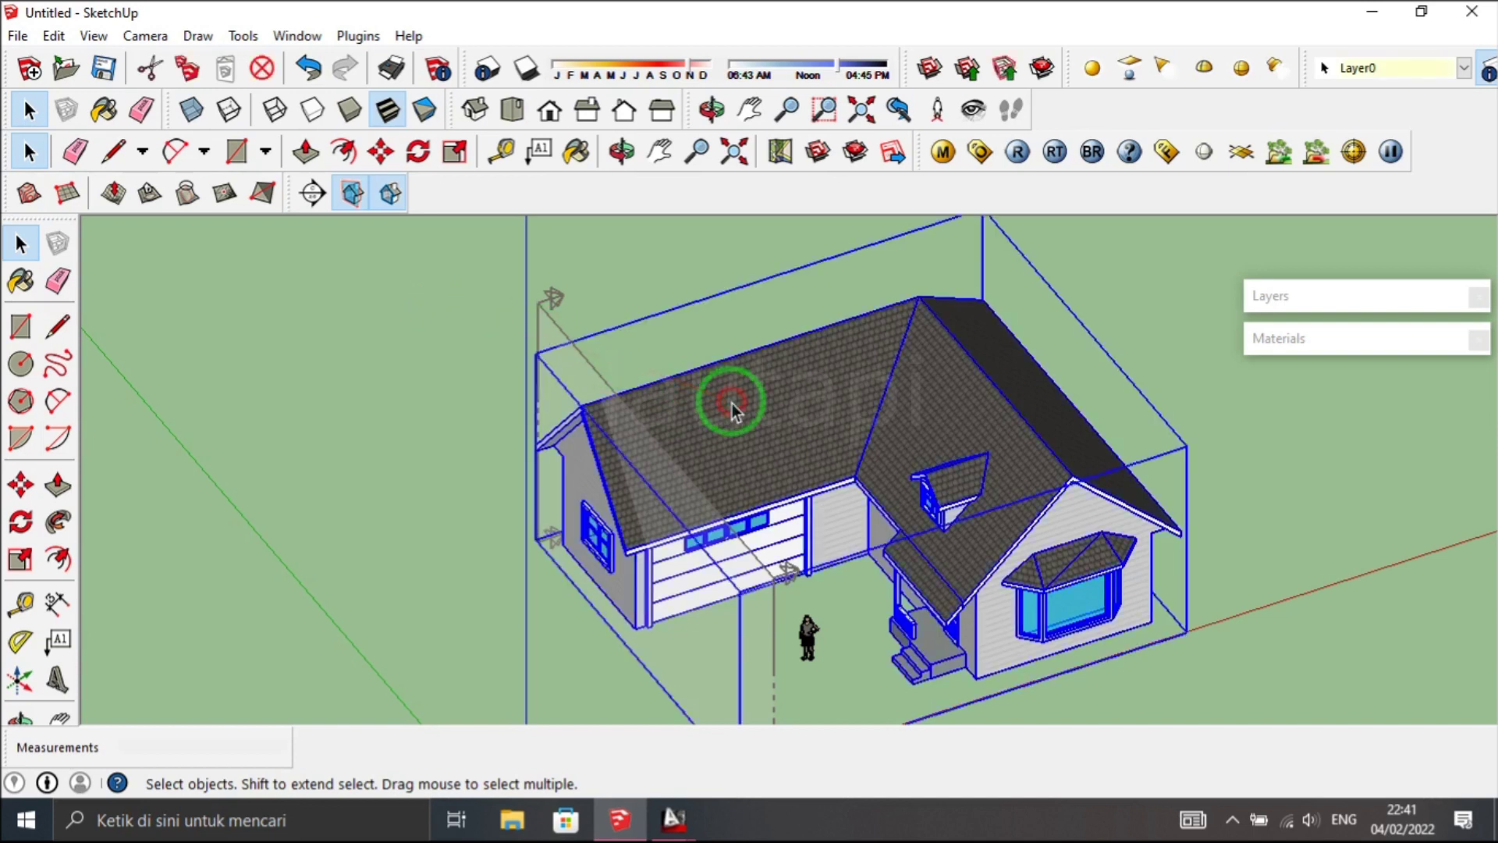
{"action": "left_click", "coordinate": [549, 316]}
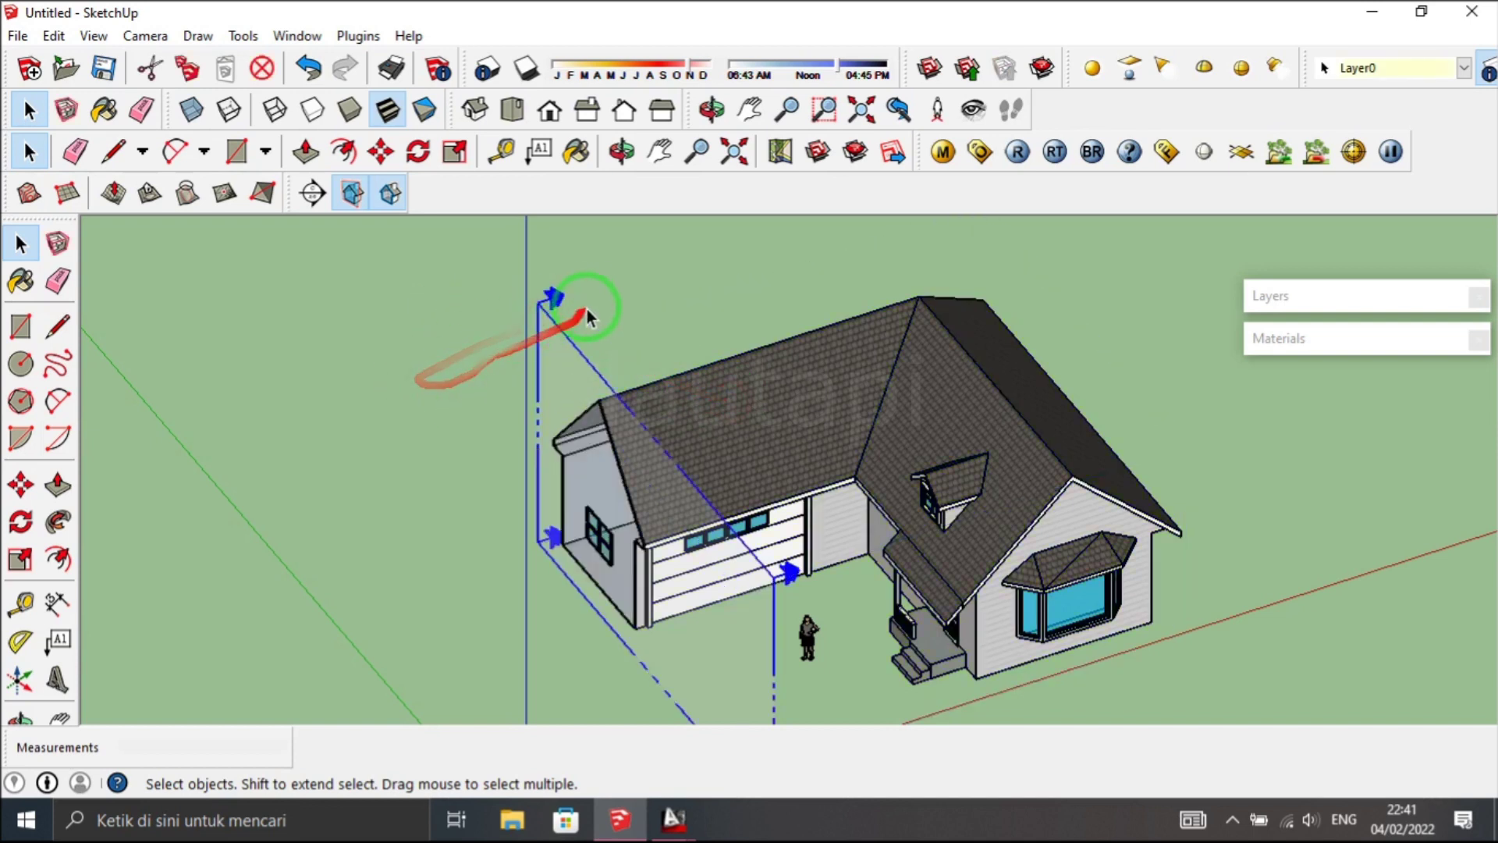
{"action": "left_click", "coordinate": [22, 487]}
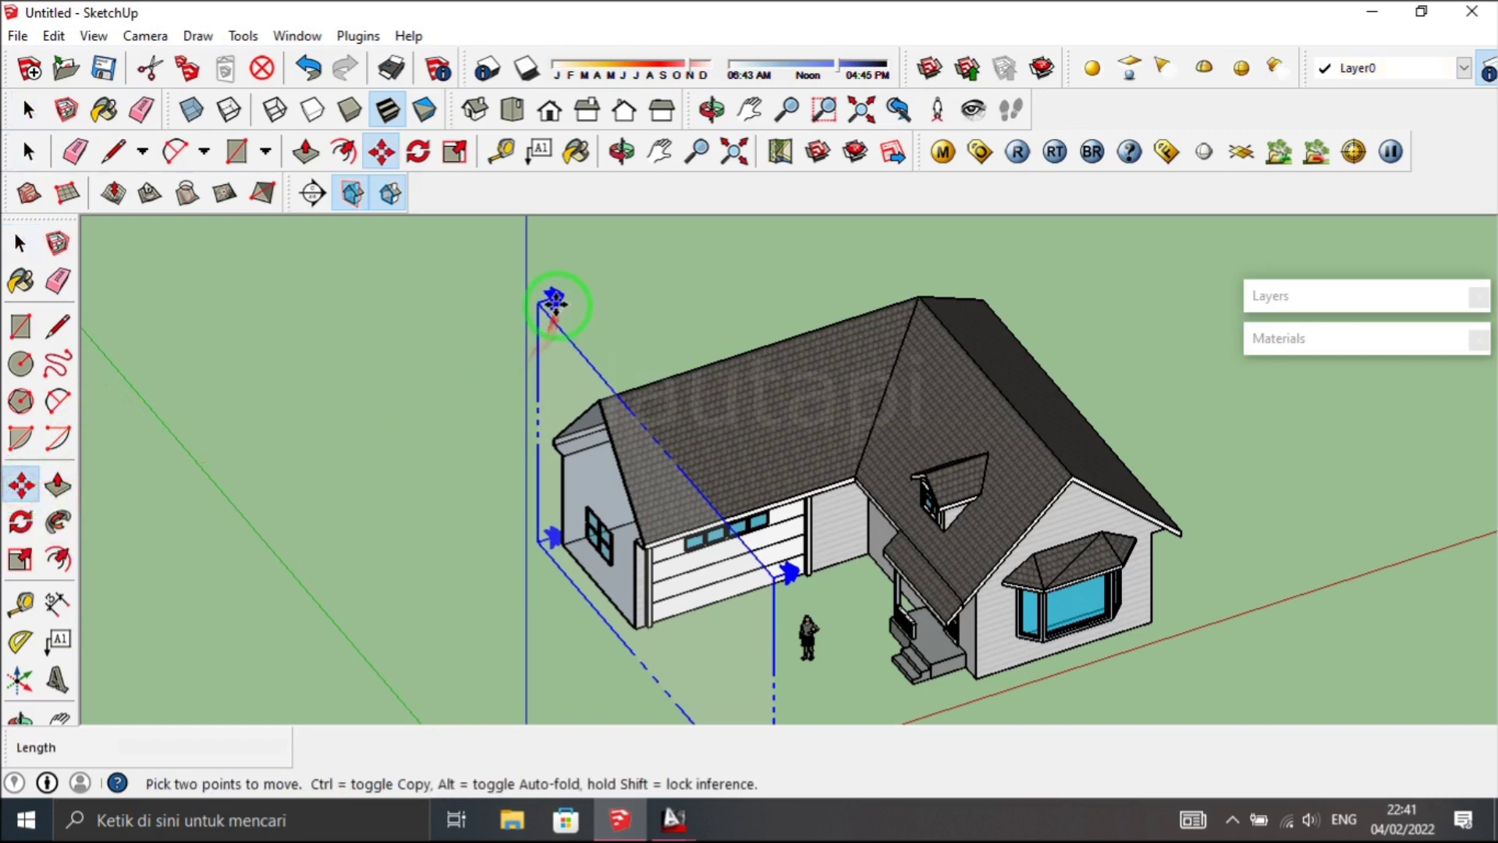
- Move the section plane through the garage and view the house from the Left
{"action": "left_click", "coordinate": [555, 302]}
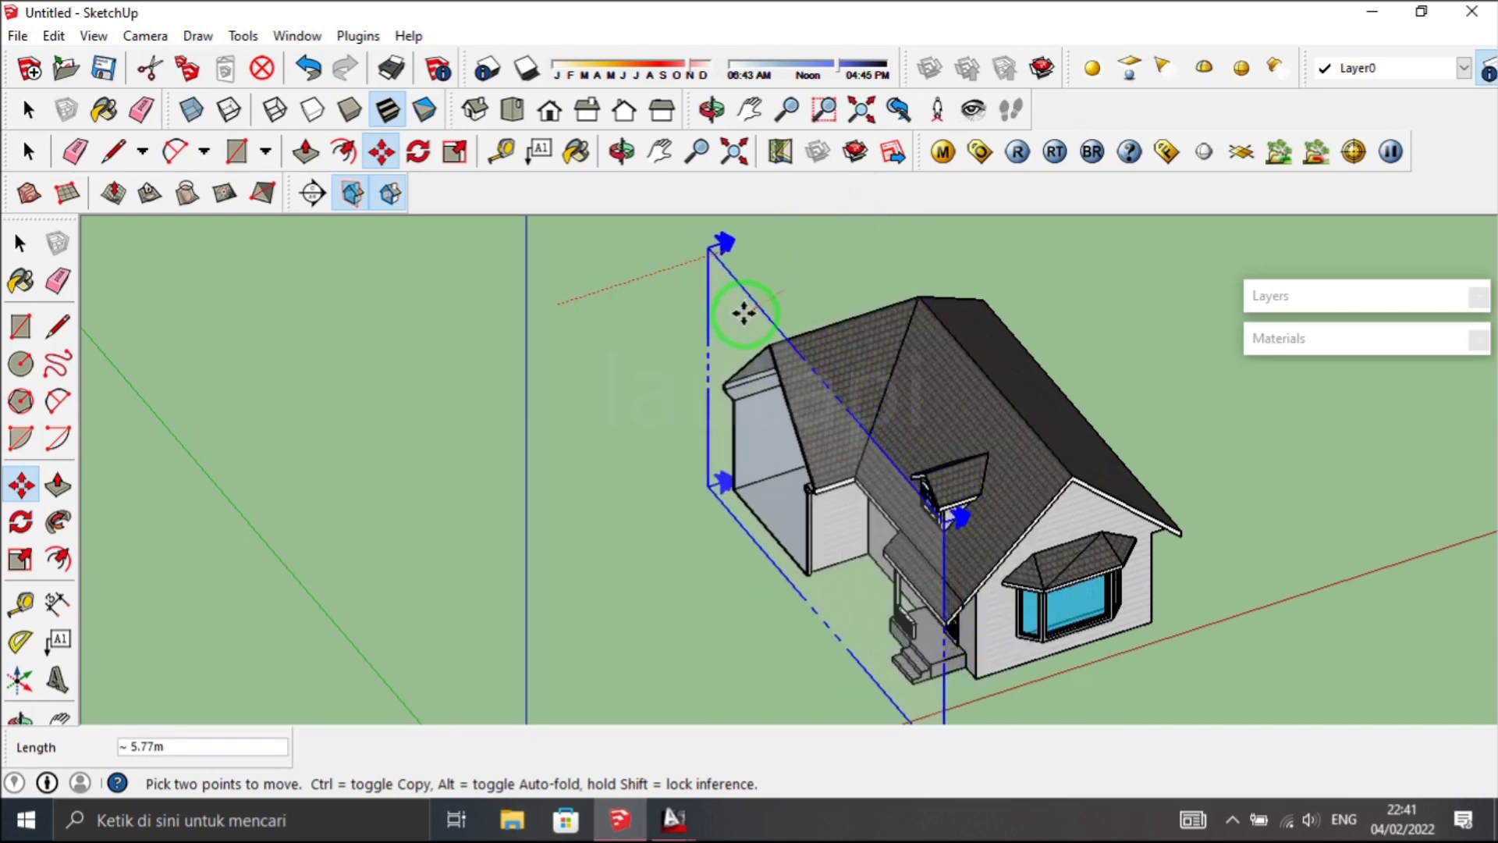
{"action": "left_click", "coordinate": [735, 320]}
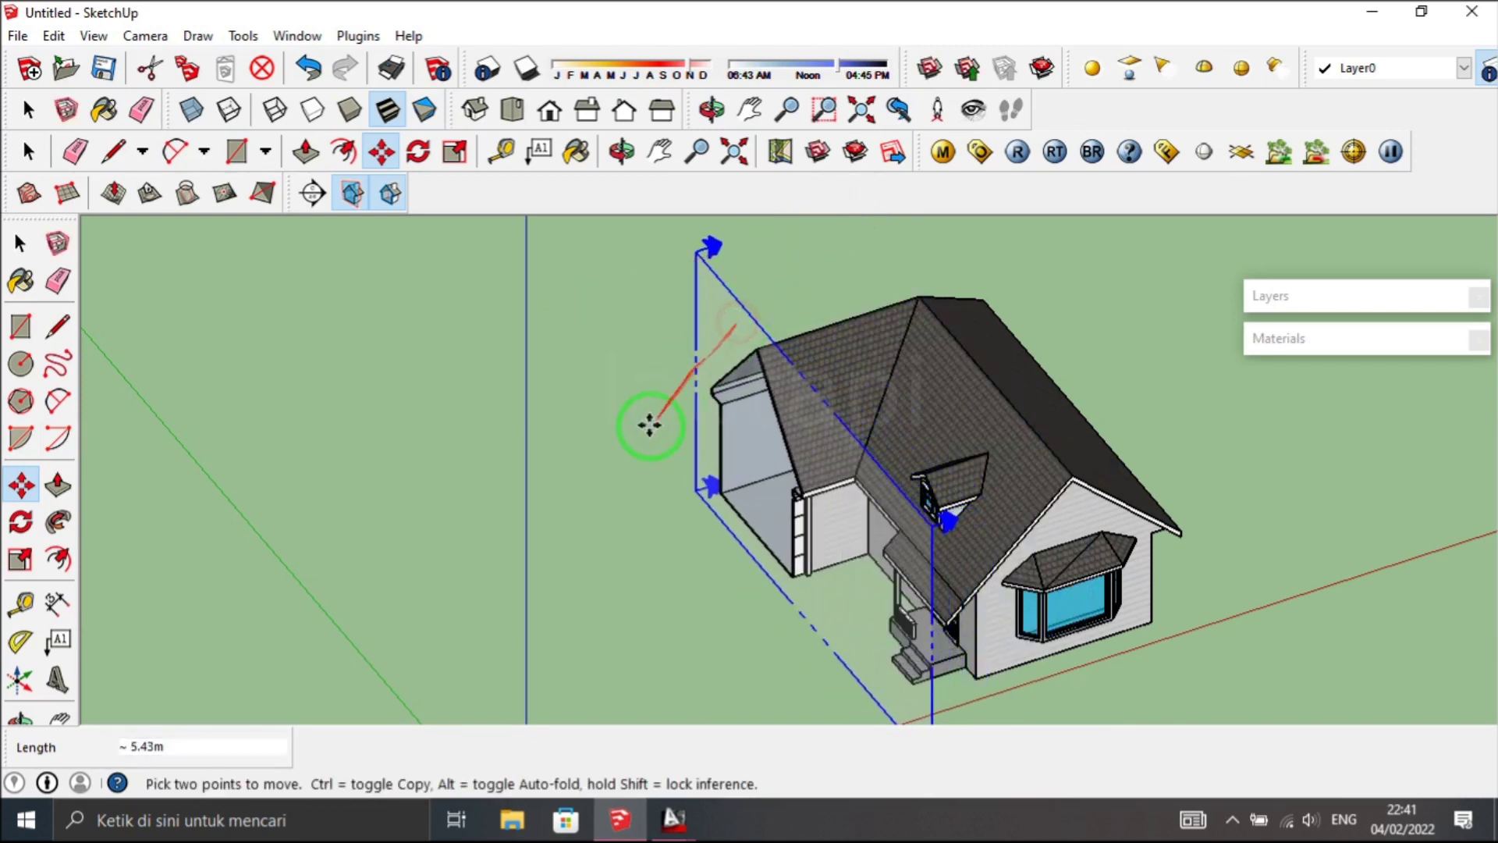
{"action": "mouse_move", "coordinate": [636, 493]}
{"action": "middle_mouse_down"}
{"action": "mouse_move", "coordinate": [769, 502]}
{"action": "mouse_move", "coordinate": [948, 365]}
{"action": "middle_mouse_up"}
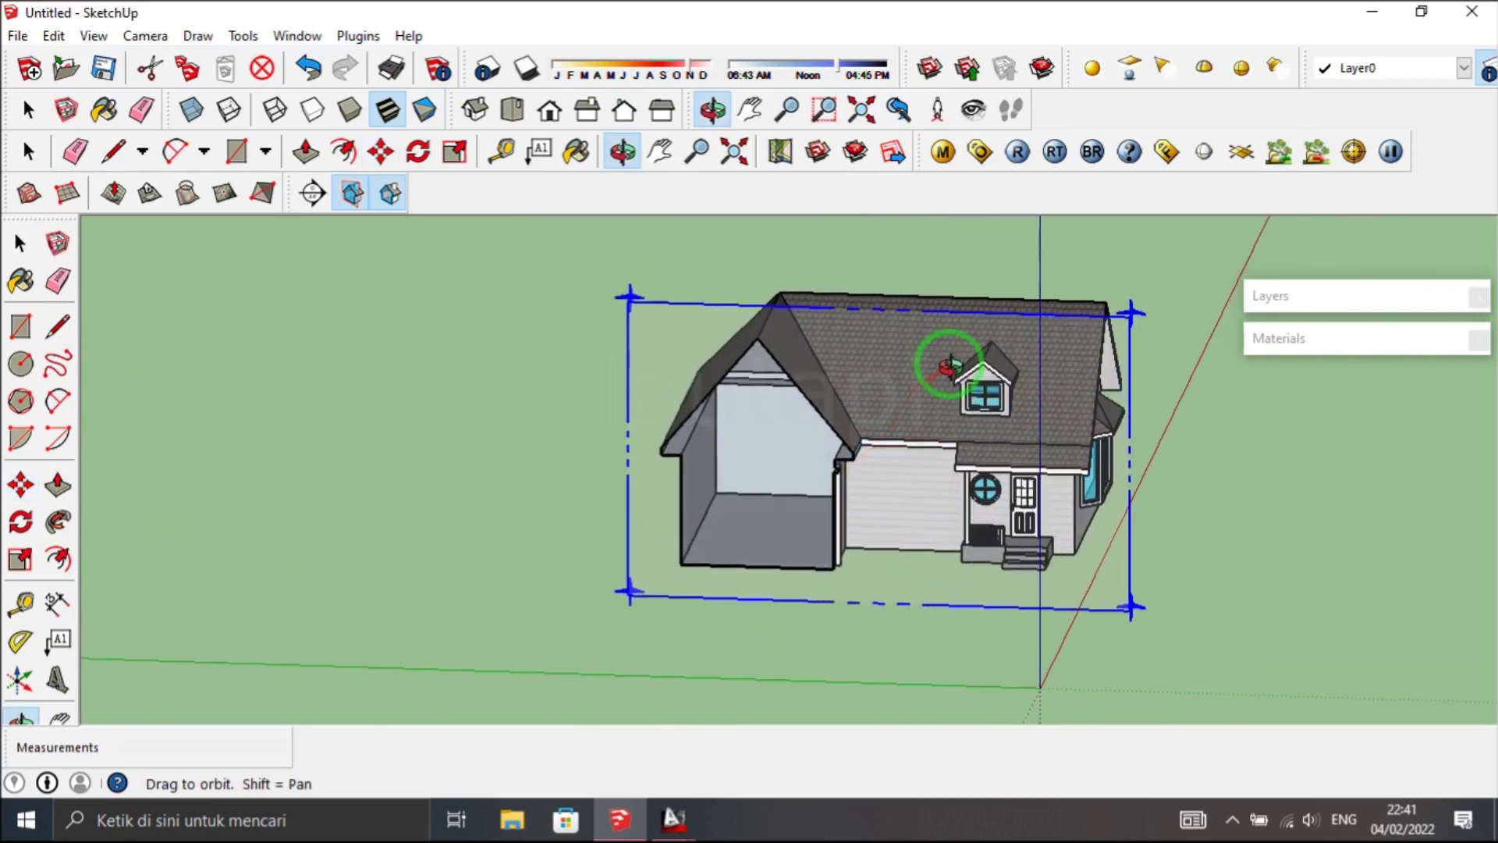
{"action": "left_click", "coordinate": [661, 112]}
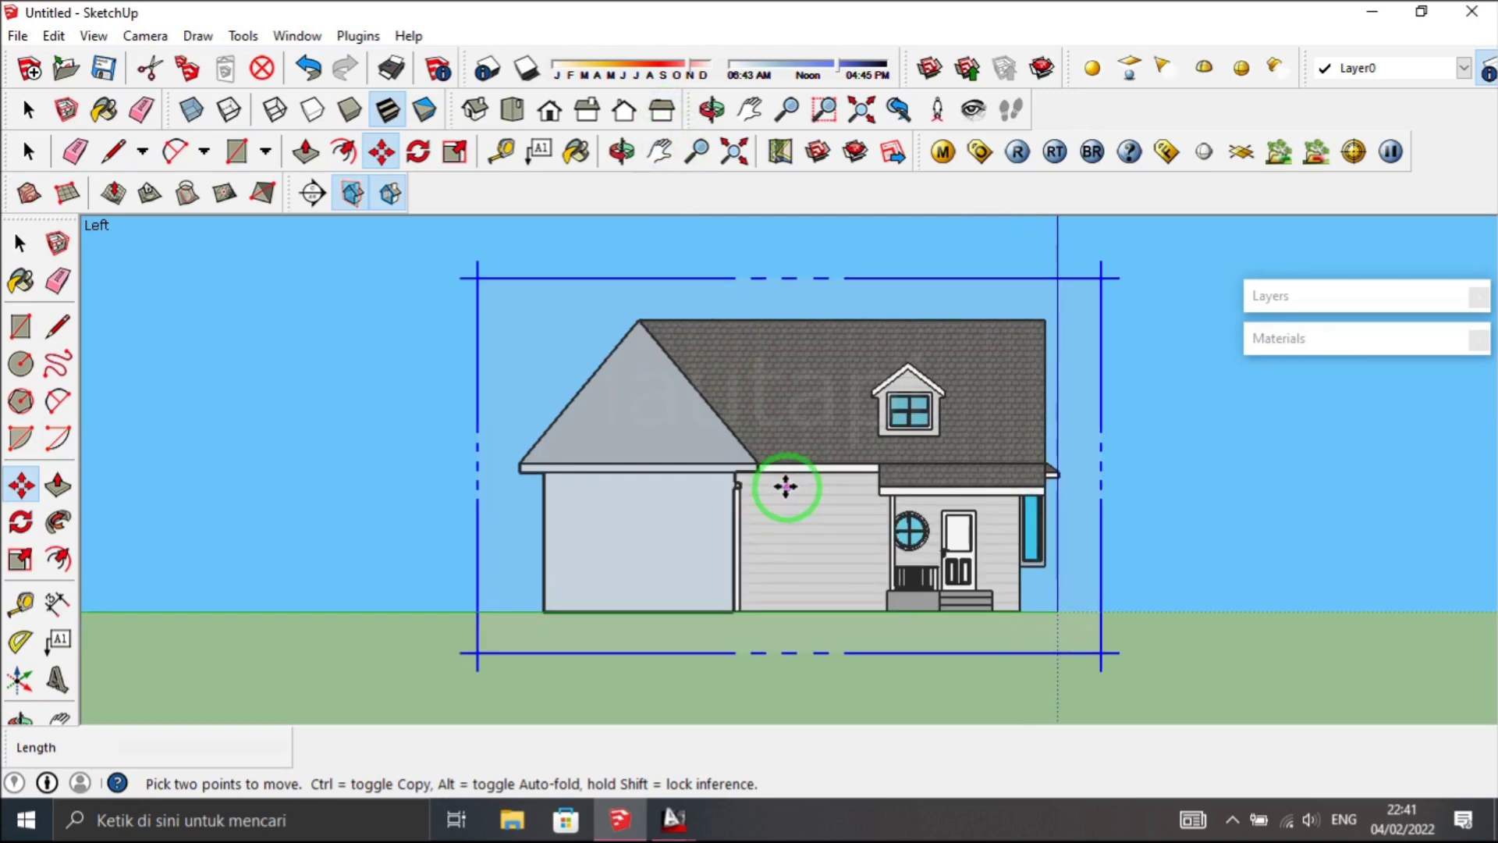
- Enlarge the left section view in parallel projection and bring up the File menu
{"action": "scroll", "coordinate": [786, 486], "scroll_direction": "up", "scroll_amount": 1}
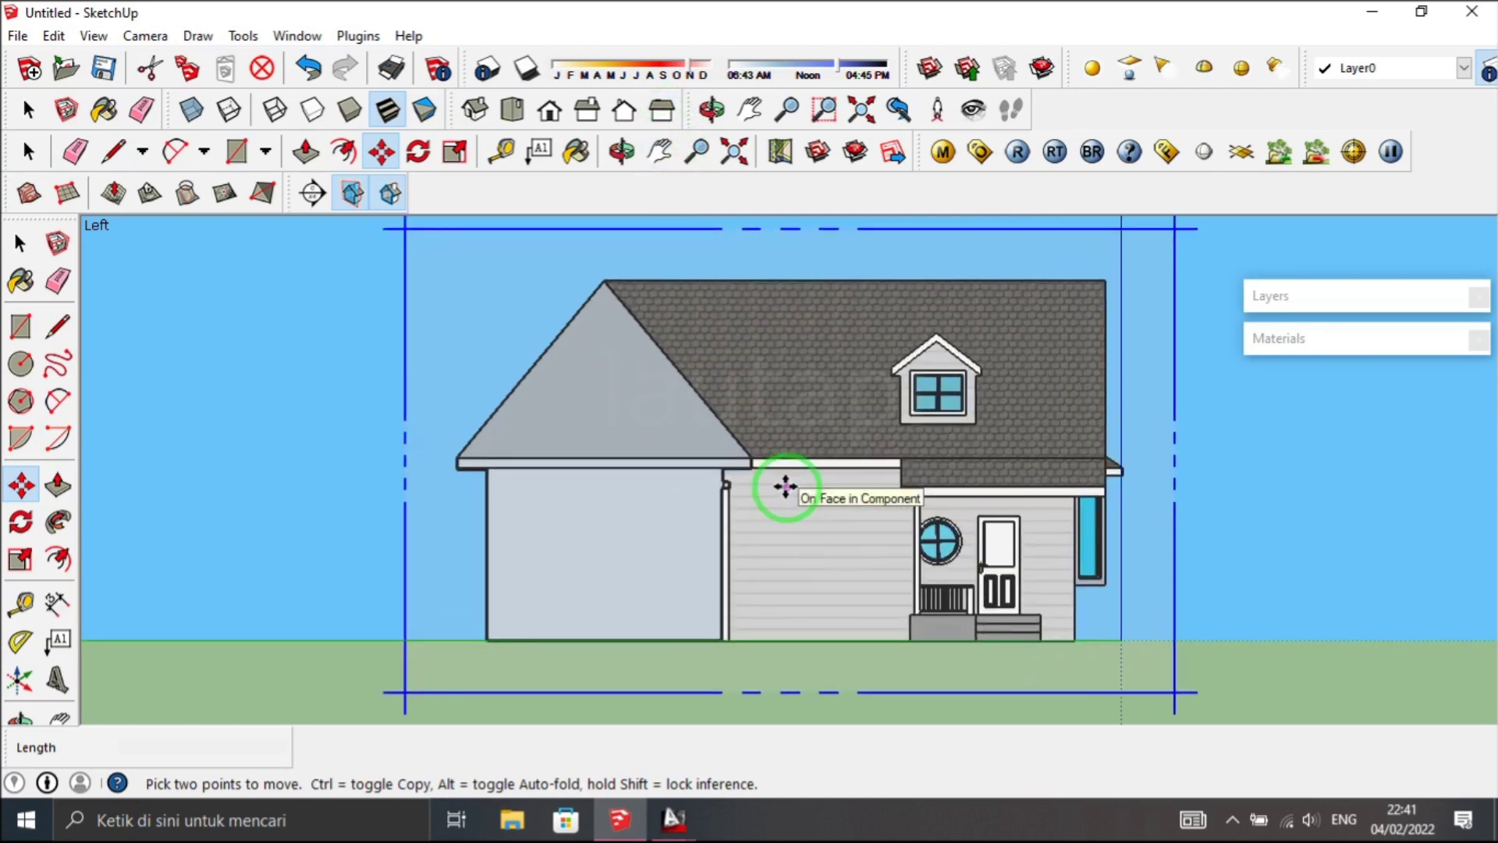
{"action": "left_click", "coordinate": [145, 37]}
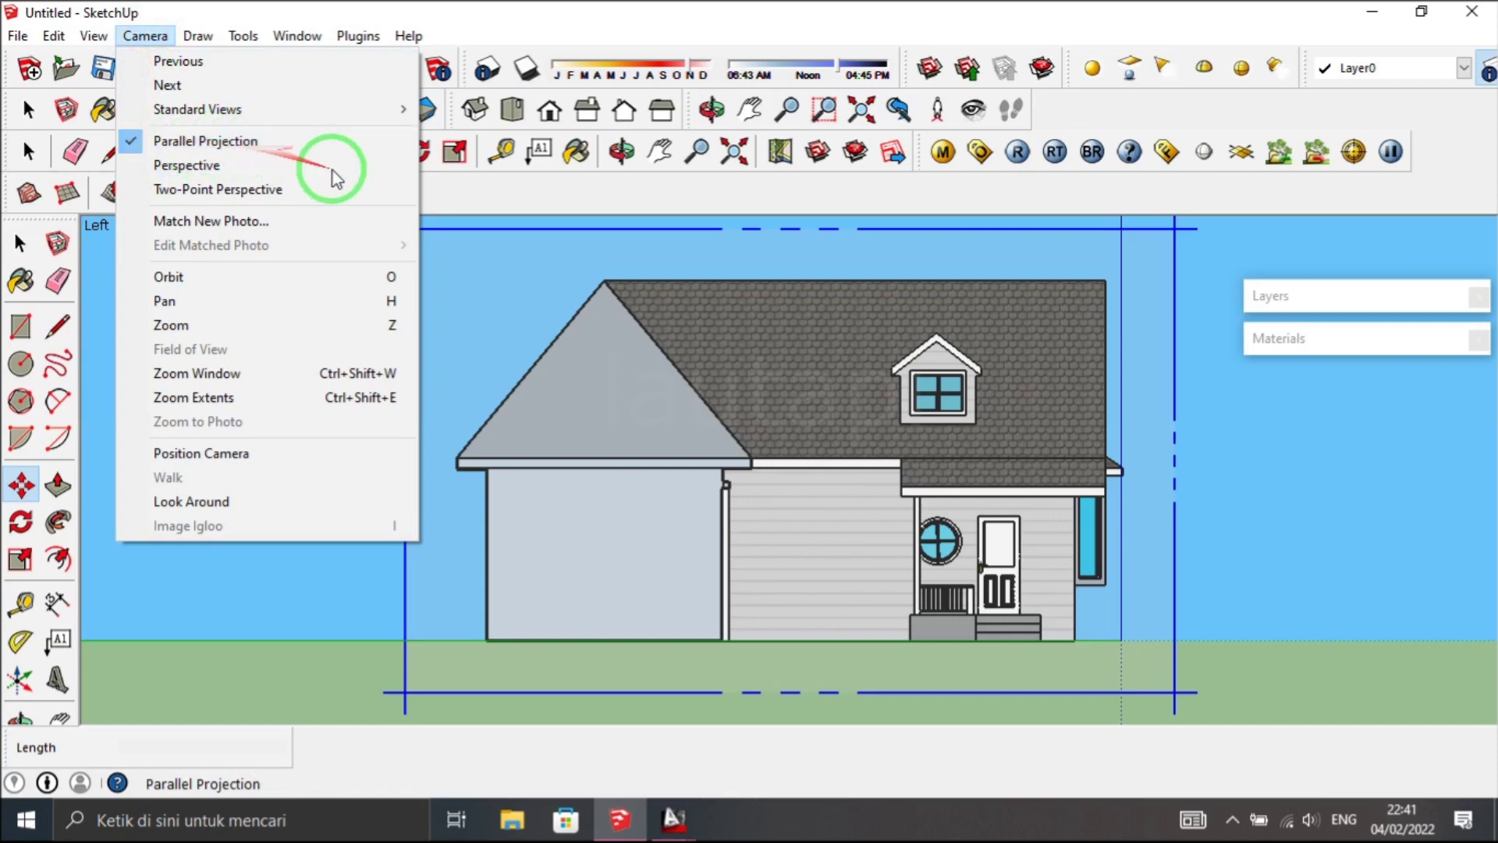
{"action": "left_click", "coordinate": [502, 28]}
{"action": "scroll", "coordinate": [676, 401], "scroll_direction": "up", "scroll_amount": 1}
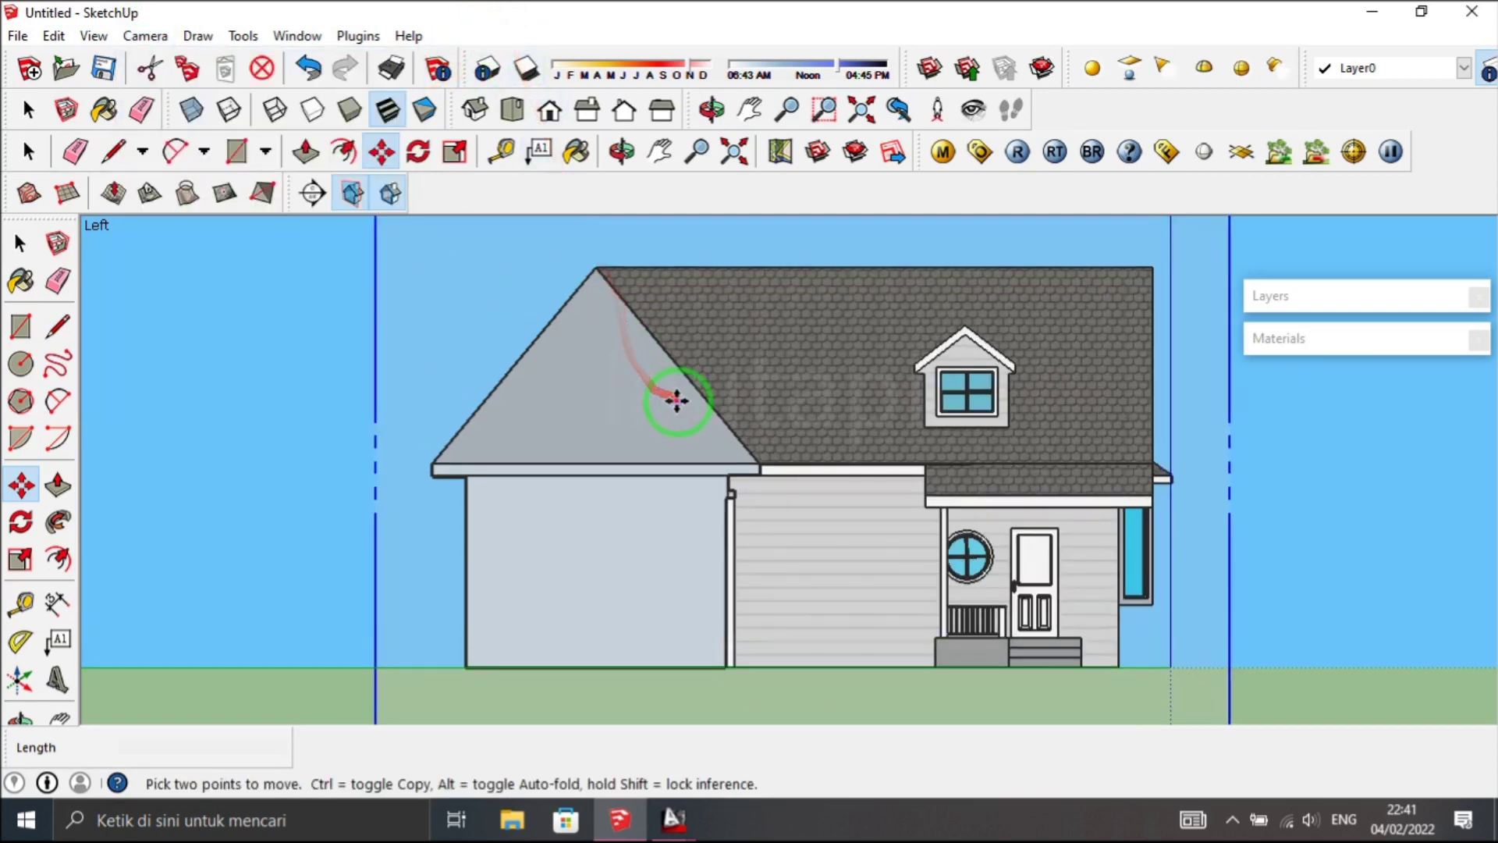
{"action": "left_click", "coordinate": [19, 37]}
{"action": "mouse_move", "coordinate": [58, 373]}
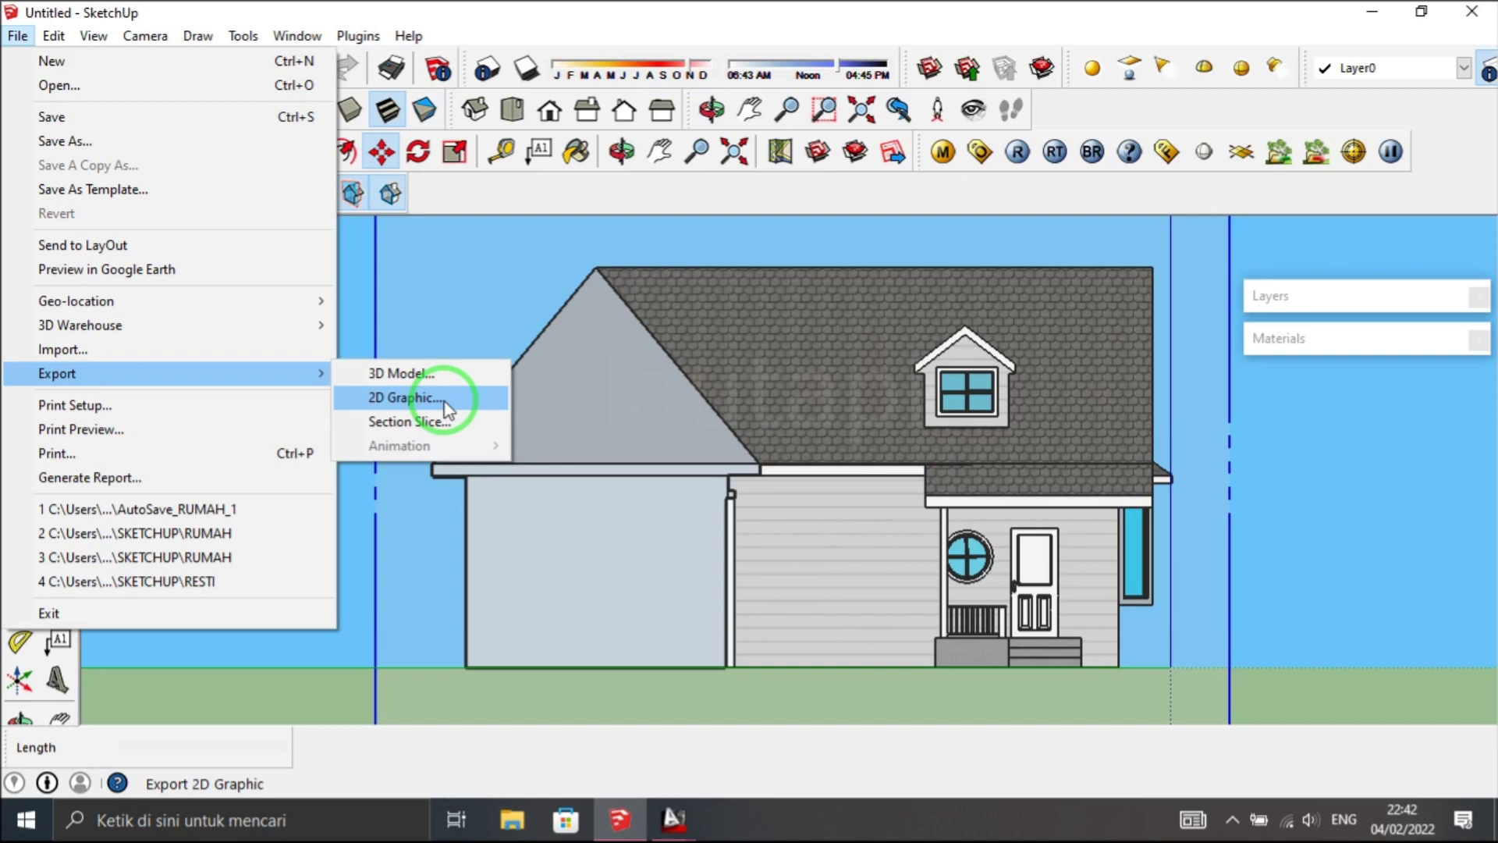
- Export the Left view to the Desktop as AutoCAD DWG 'Potongan 1', then minimize the windows
{"action": "left_click", "coordinate": [446, 403]}
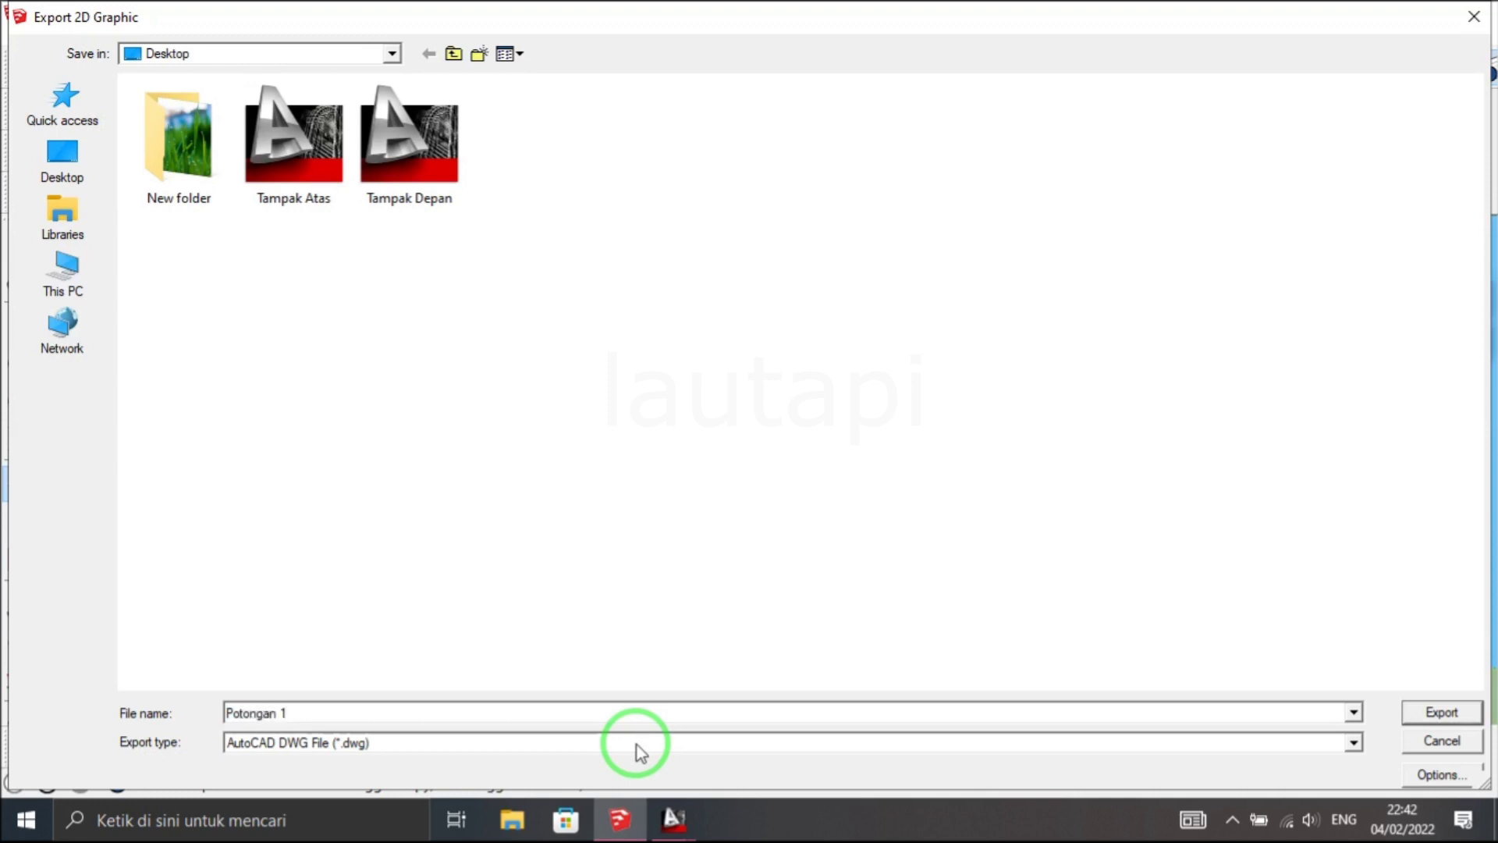
{"action": "left_click", "coordinate": [1474, 719]}
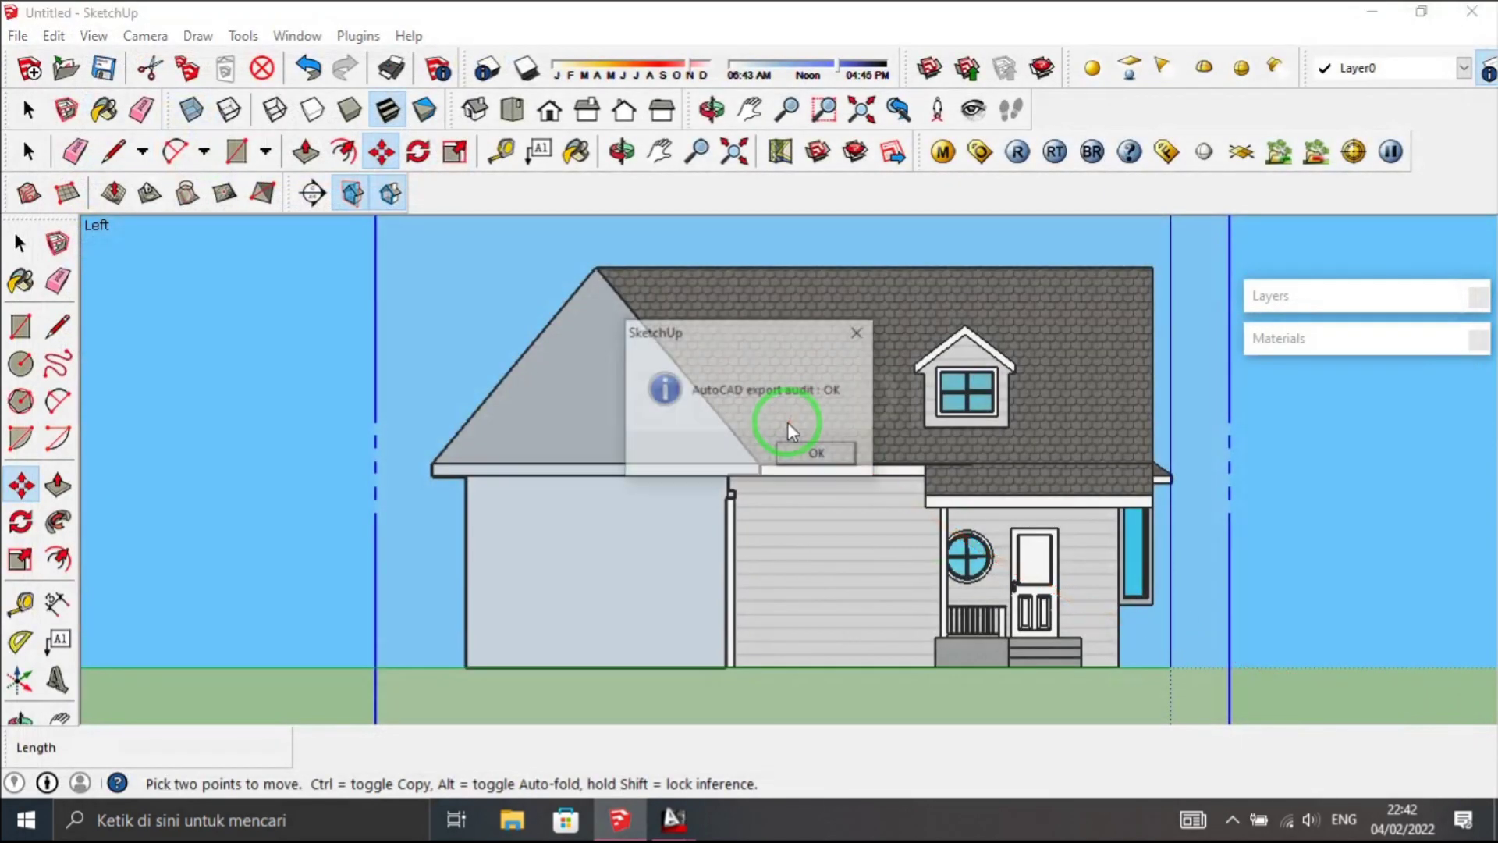
{"action": "left_click", "coordinate": [812, 451]}
{"action": "left_click", "coordinate": [1371, 12]}
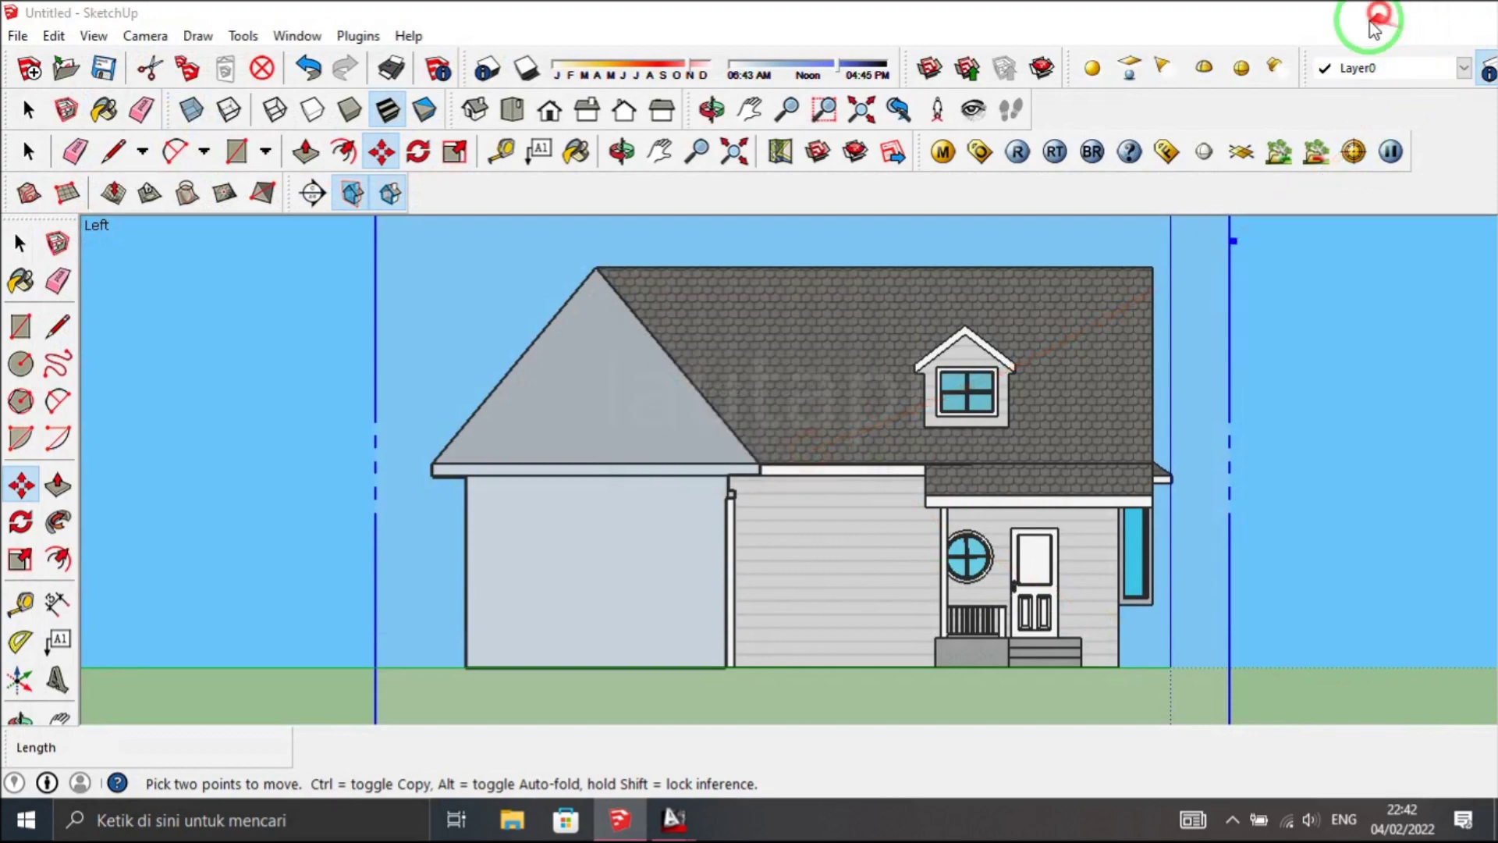
{"action": "left_click", "coordinate": [1389, 10]}
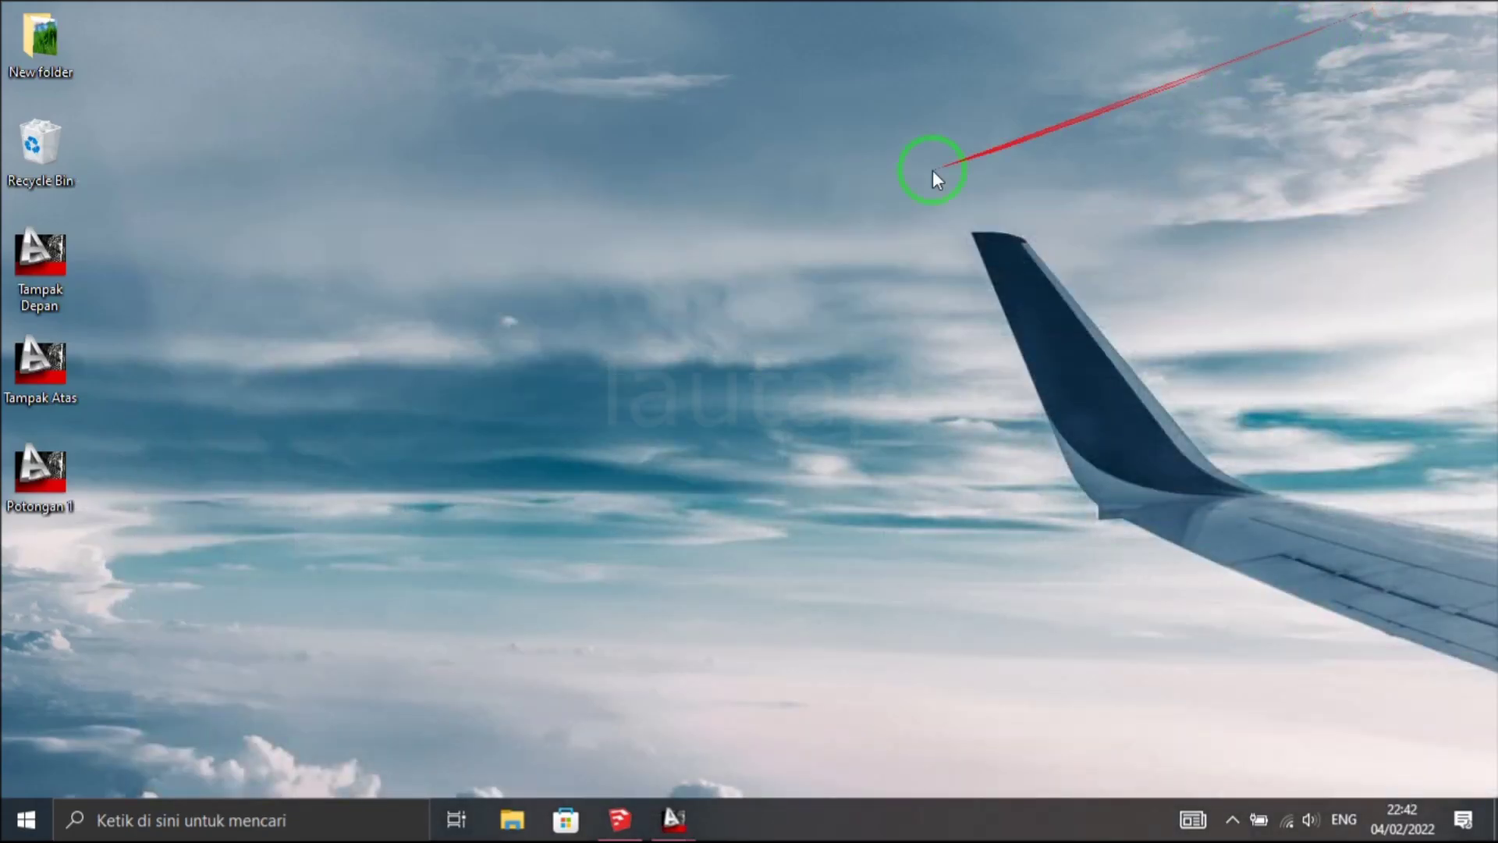
- Open Potongan 1 from the desktop and frame the whole house
{"action": "double_click", "coordinate": [46, 481]}
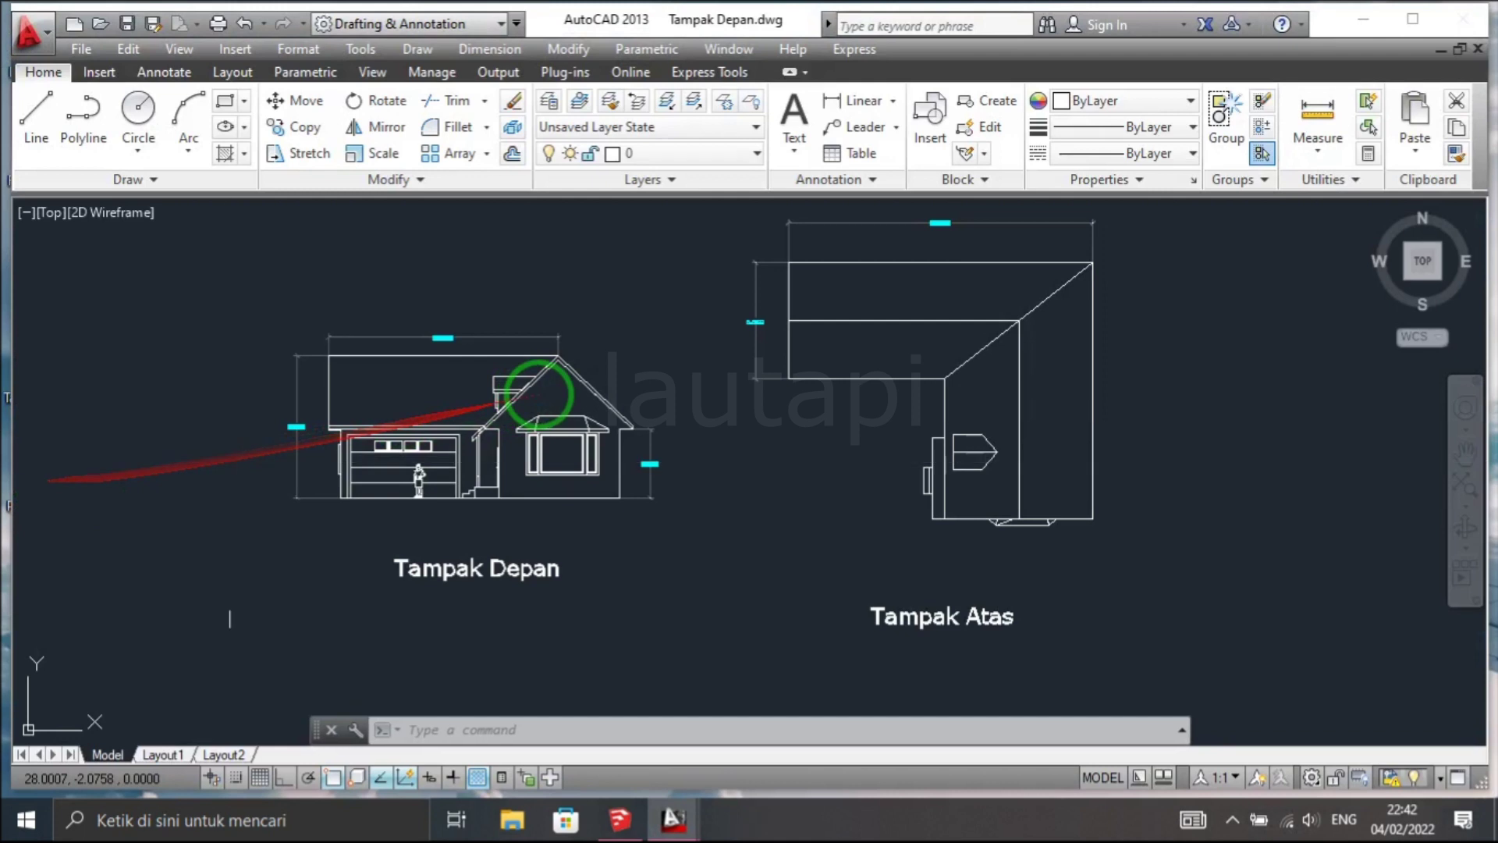
{"action": "scroll", "coordinate": [936, 445], "scroll_direction": "down", "scroll_amount": 1}
{"action": "scroll", "coordinate": [937, 468], "scroll_direction": "up", "scroll_amount": 2}
{"action": "scroll", "coordinate": [924, 455], "scroll_direction": "up", "scroll_amount": 2}
{"action": "scroll", "coordinate": [924, 455], "scroll_direction": "down", "scroll_amount": 2}
{"action": "mouse_move", "coordinate": [897, 405]}
{"action": "middle_mouse_down"}
{"action": "mouse_move", "coordinate": [862, 449]}
{"action": "mouse_move", "coordinate": [817, 415]}
{"action": "middle_mouse_up"}
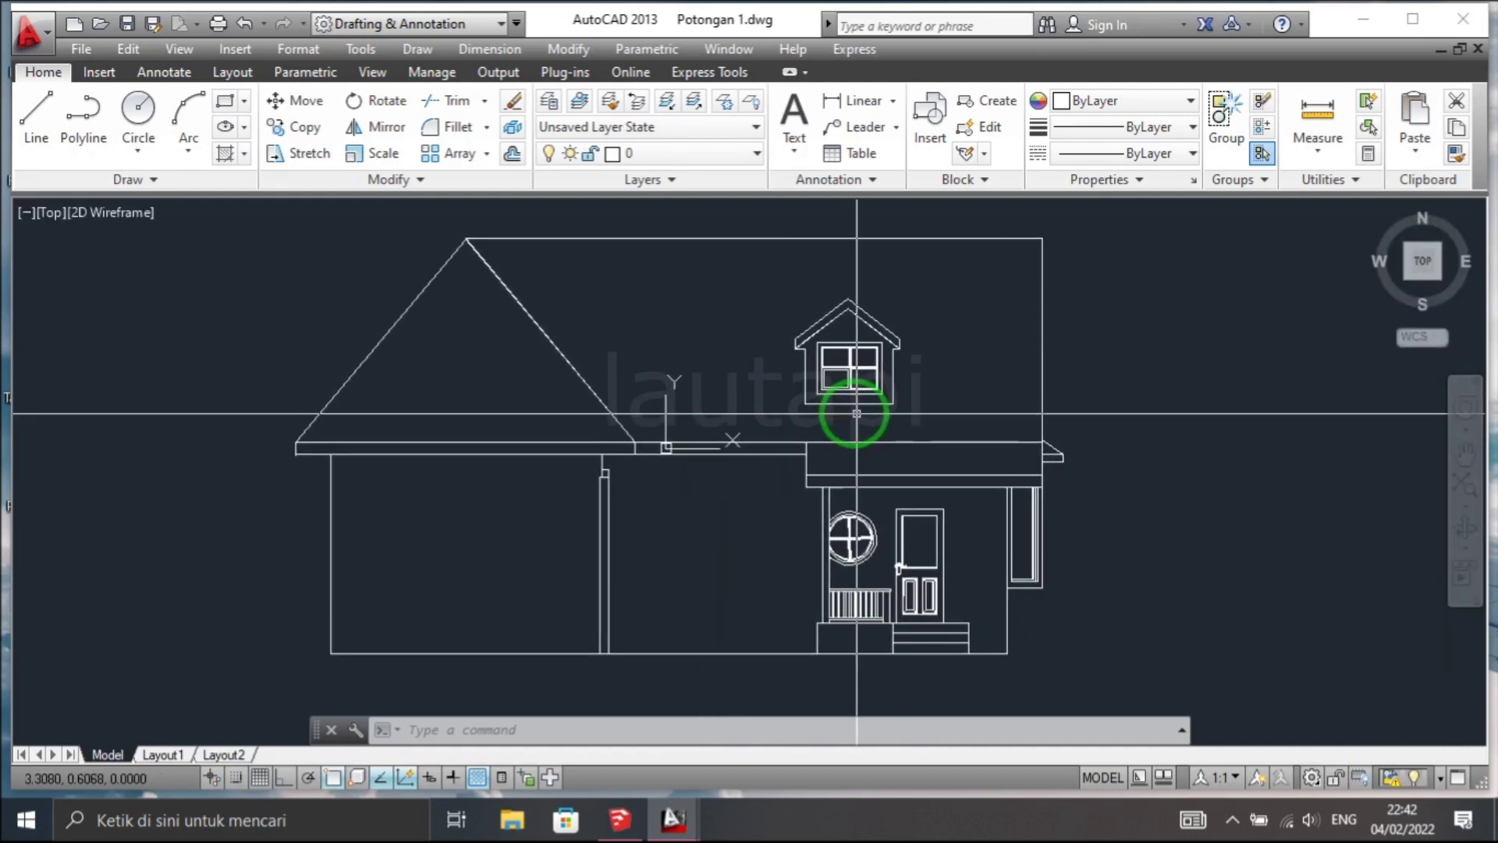
{"action": "scroll", "coordinate": [855, 418], "scroll_direction": "down", "scroll_amount": 4}
- Window-select and copy the whole house, then switch to the Tampak Depan drawing
{"action": "left_click", "coordinate": [1046, 573]}
{"action": "left_click", "coordinate": [542, 318]}
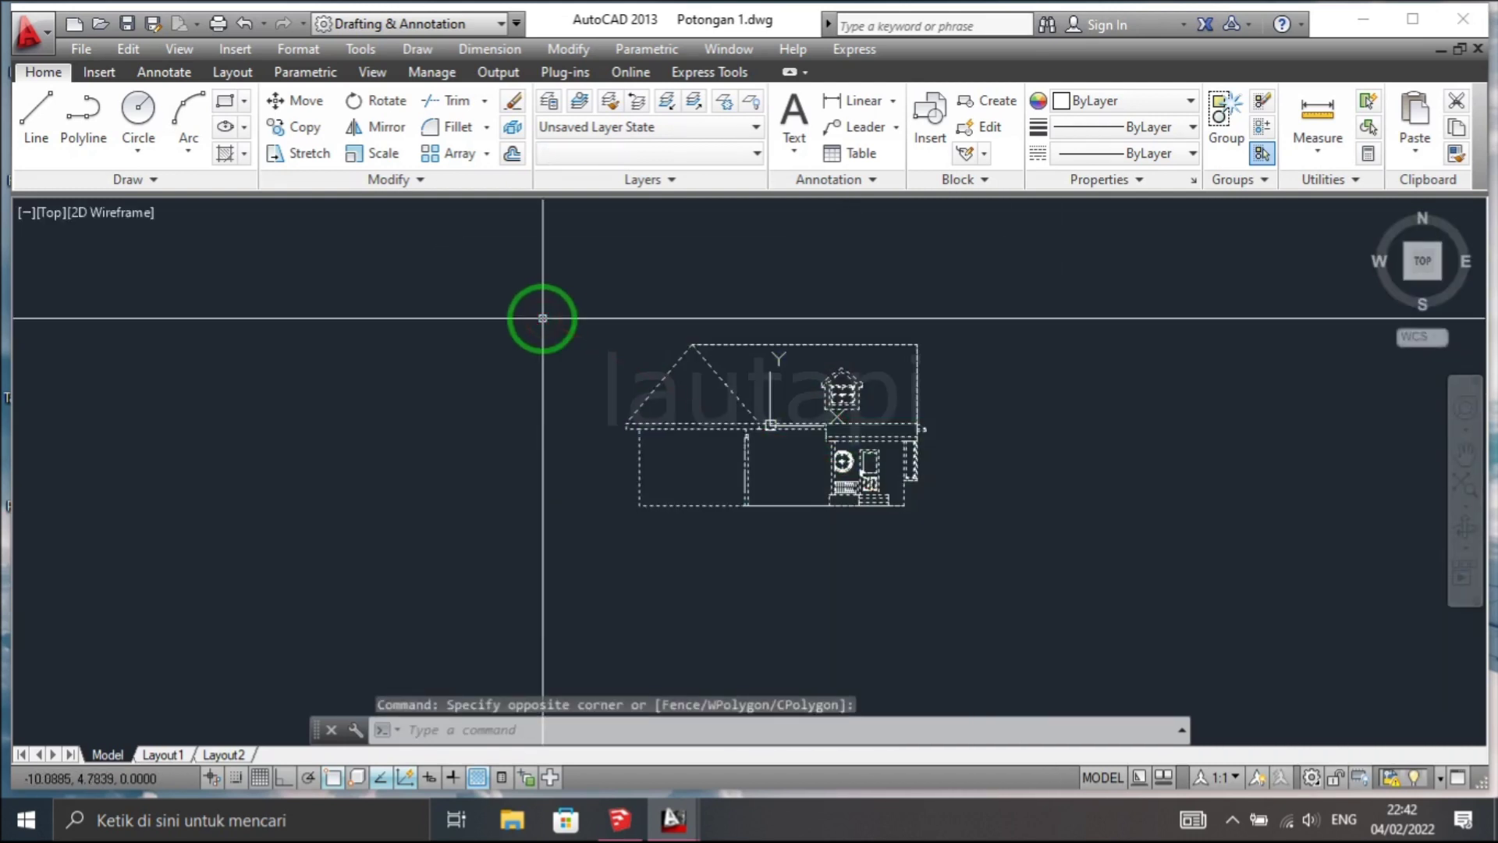
{"action": "key", "text": "ctrl+c"}
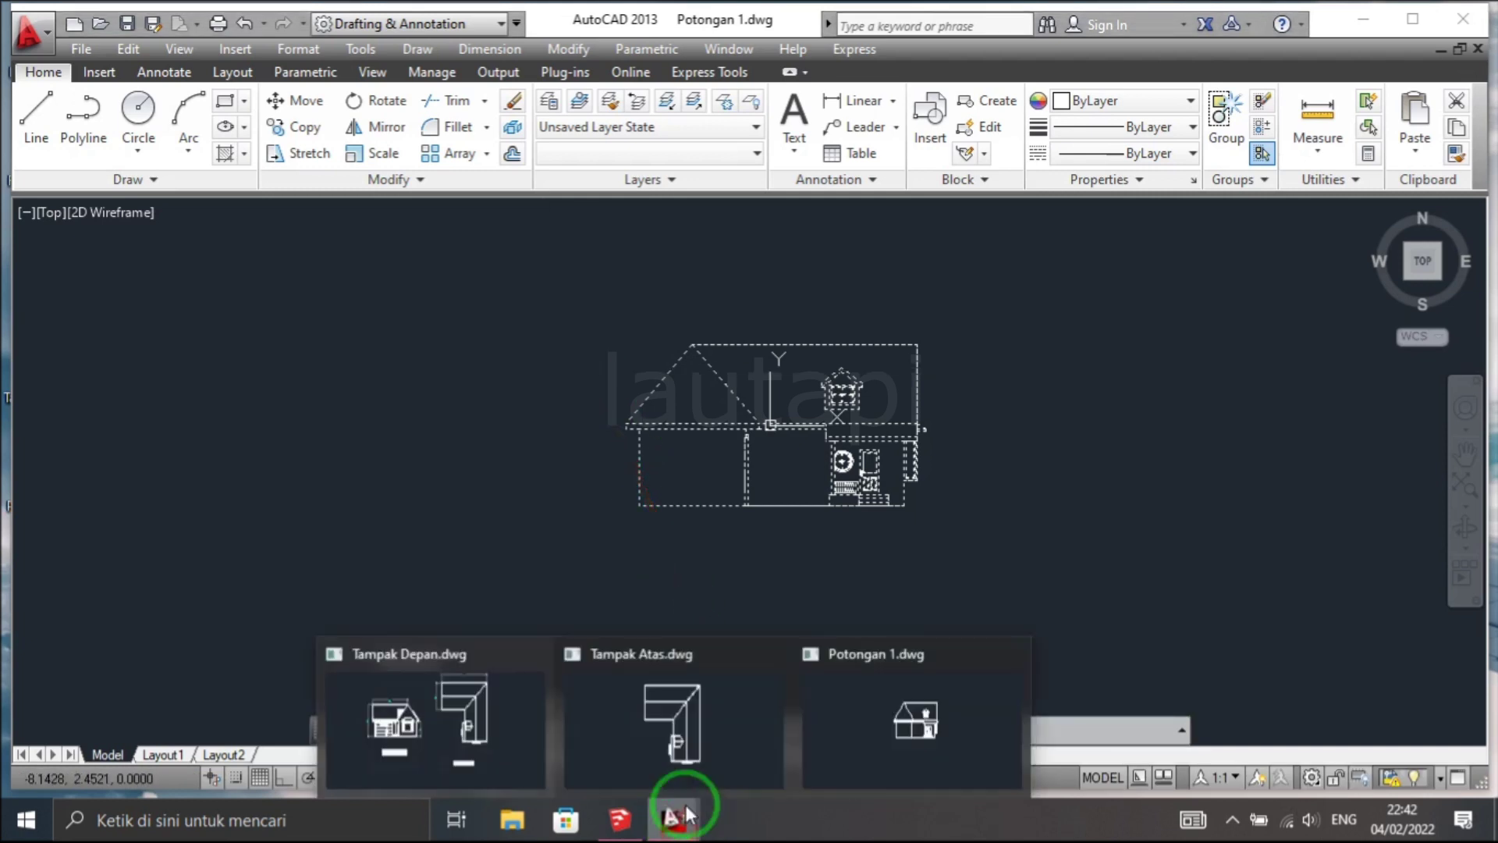
{"action": "left_click", "coordinate": [437, 710]}
{"action": "scroll", "coordinate": [666, 529], "scroll_direction": "down", "scroll_amount": 3}
{"action": "right_click", "coordinate": [949, 234]}
- Paste the copied house section into Tampak Depan
{"action": "left_click", "coordinate": [779, 224]}
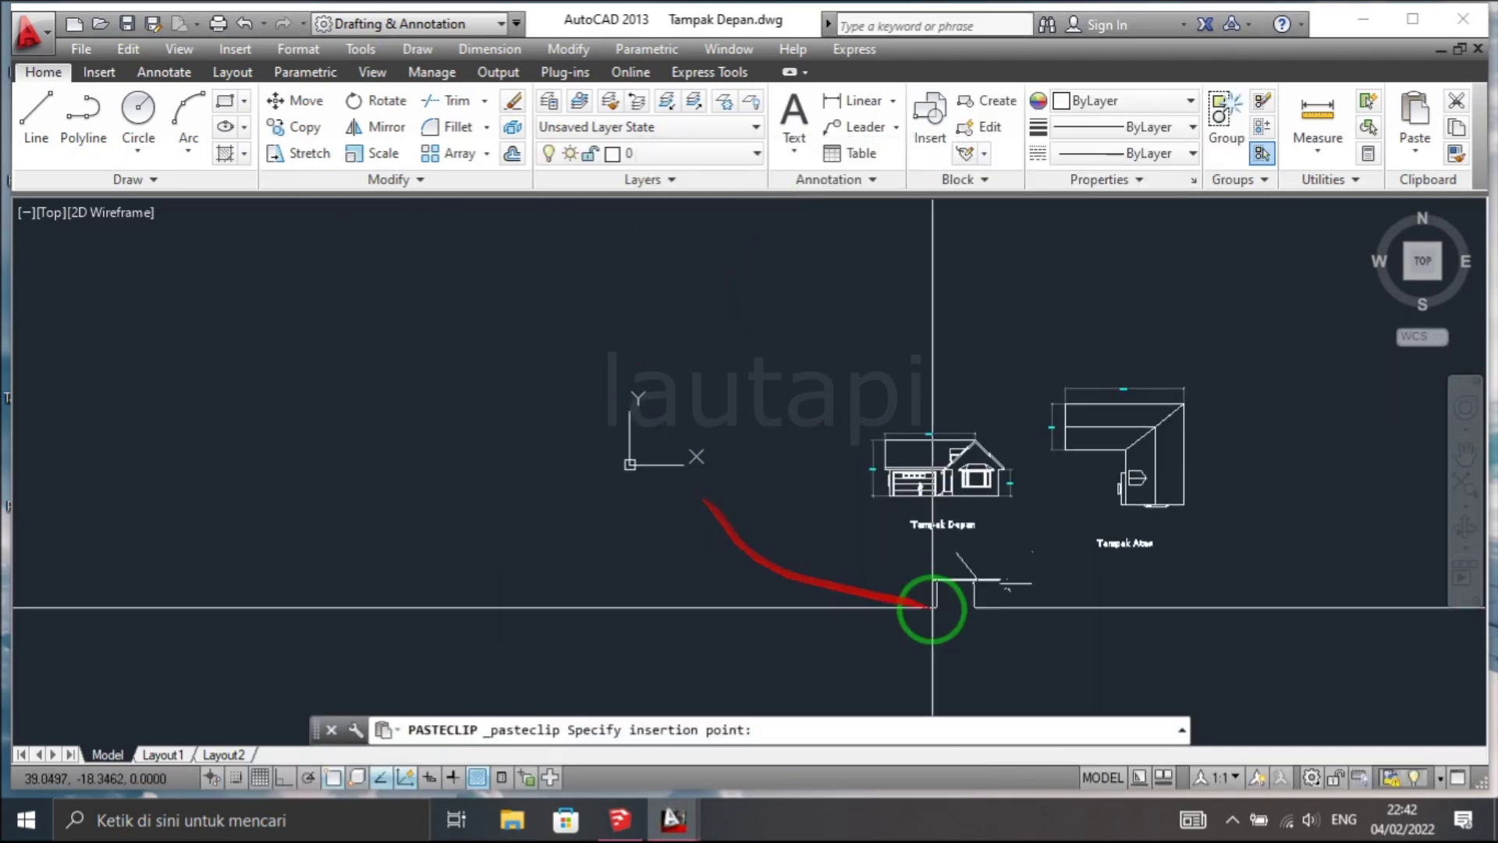
{"action": "left_click", "coordinate": [819, 535]}
{"action": "scroll", "coordinate": [879, 602], "scroll_direction": "up", "scroll_amount": 5}
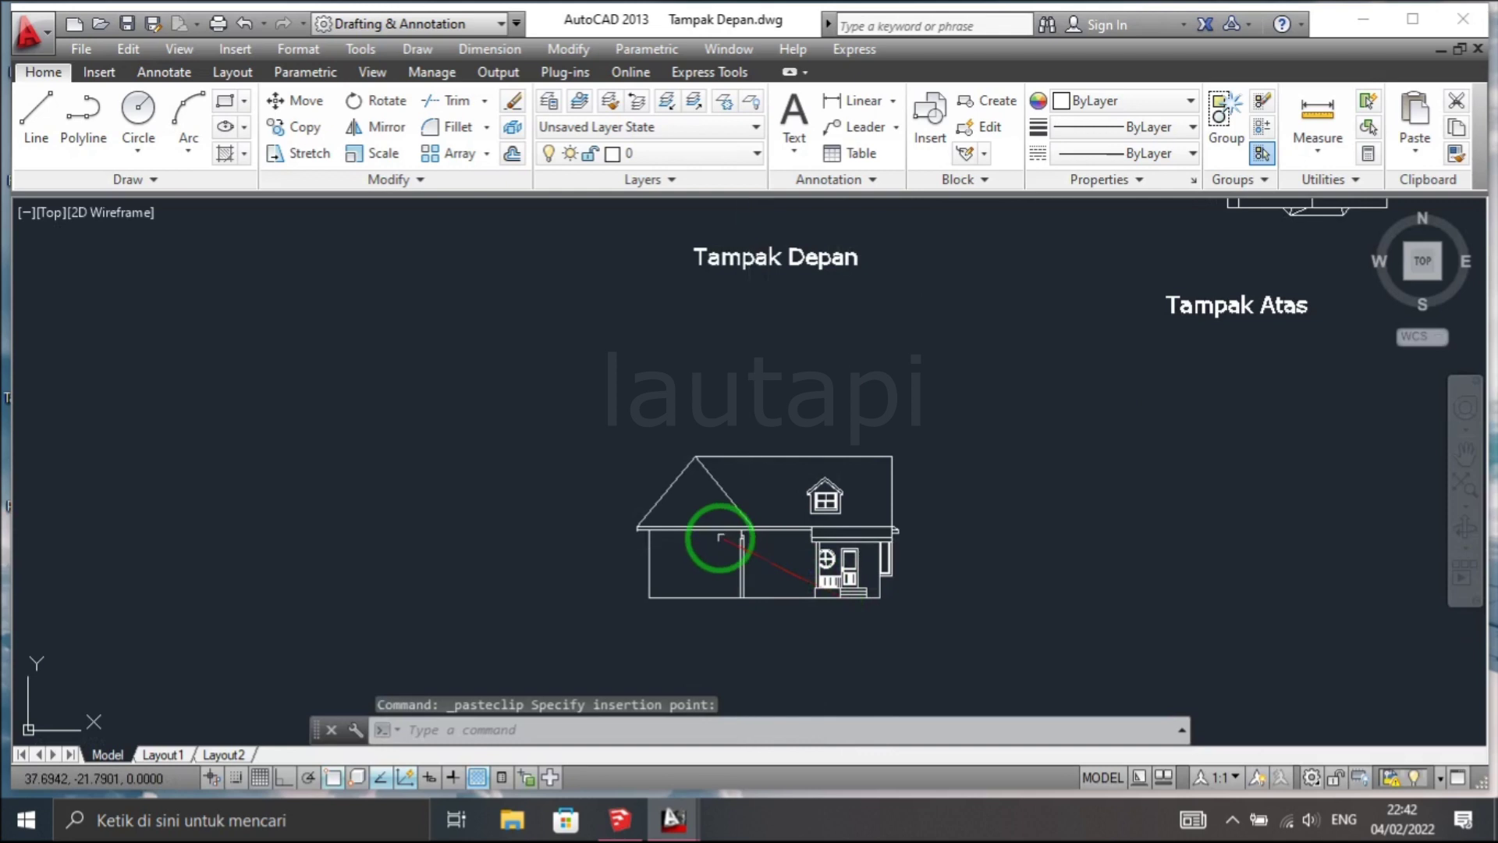
- Add a 9.9941 horizontal and 7.1889 vertical dimension to the section, then return to SketchUp
{"action": "left_click", "coordinate": [490, 48]}
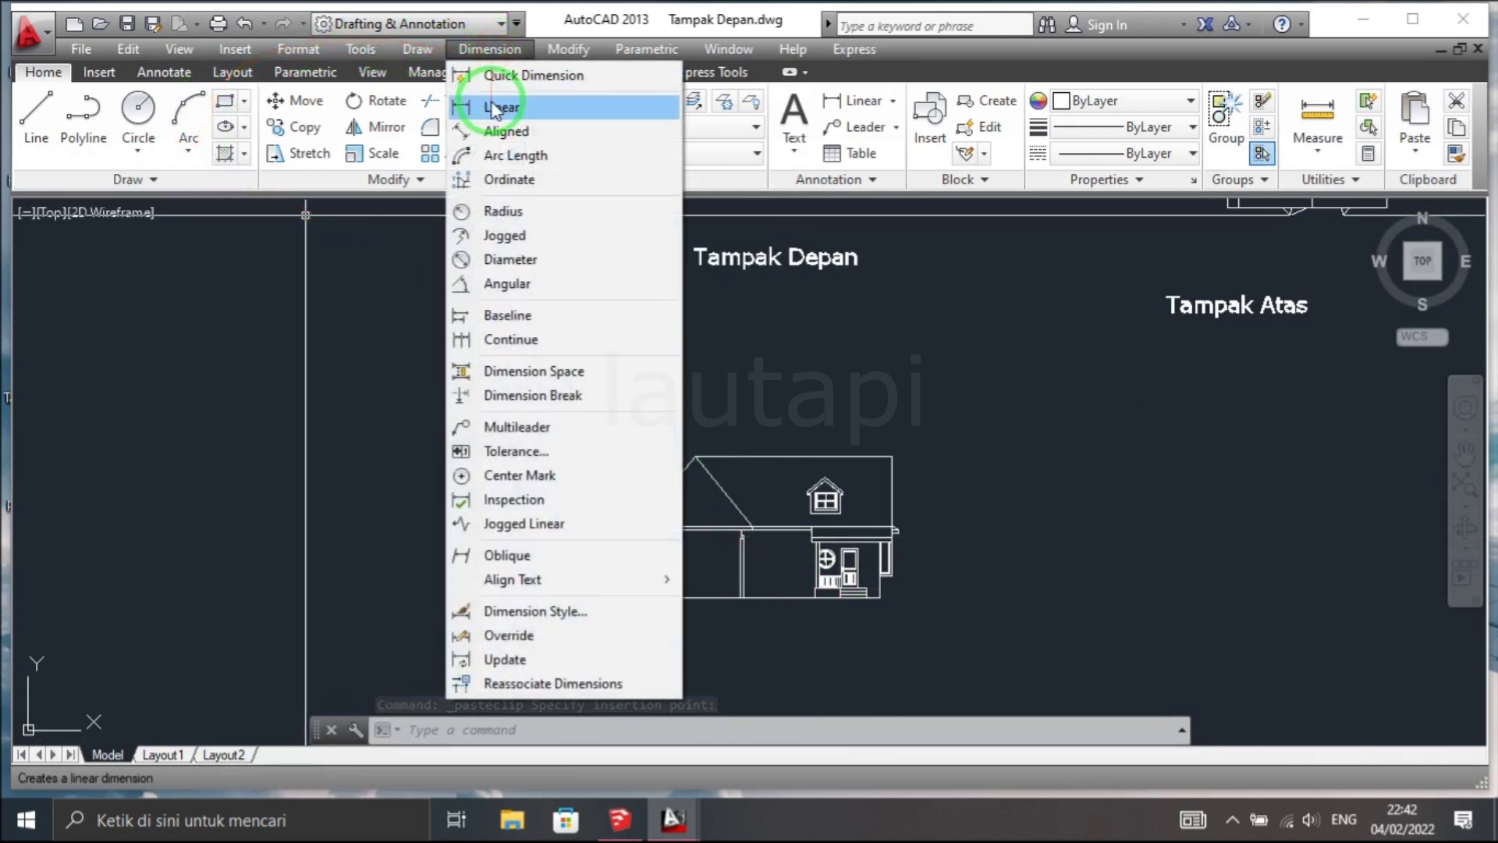
{"action": "left_click", "coordinate": [506, 109]}
{"action": "left_click", "coordinate": [697, 454]}
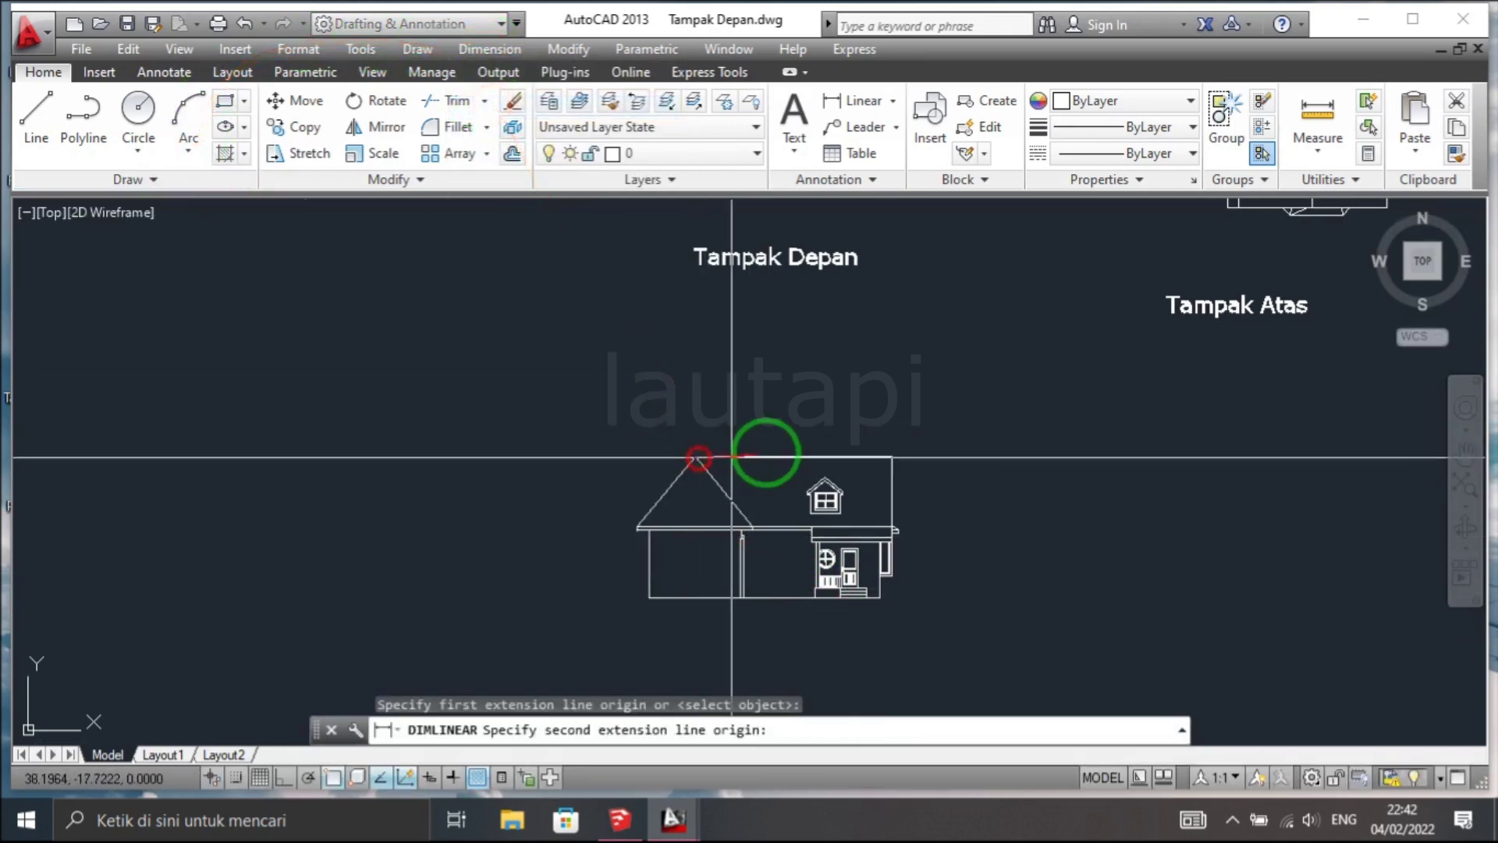
{"action": "left_click", "coordinate": [889, 454]}
{"action": "left_click", "coordinate": [879, 439]}
{"action": "scroll", "coordinate": [916, 521], "scroll_direction": "up", "scroll_amount": 5}
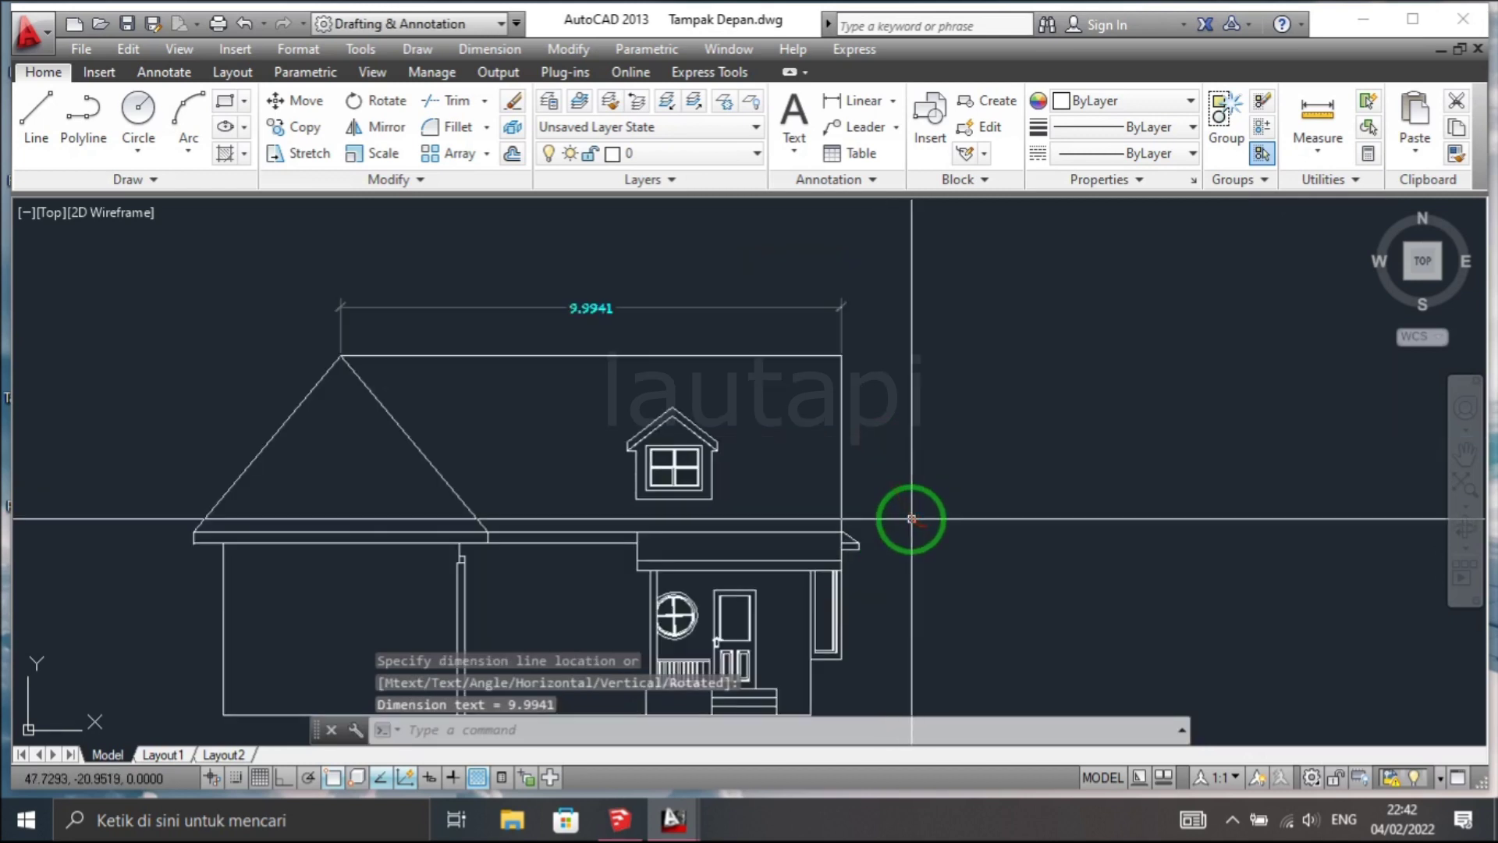
{"action": "middle_click_drag", "start_coordinate": [913, 518], "coordinate": [890, 445]}
{"action": "key", "text": "Return"}
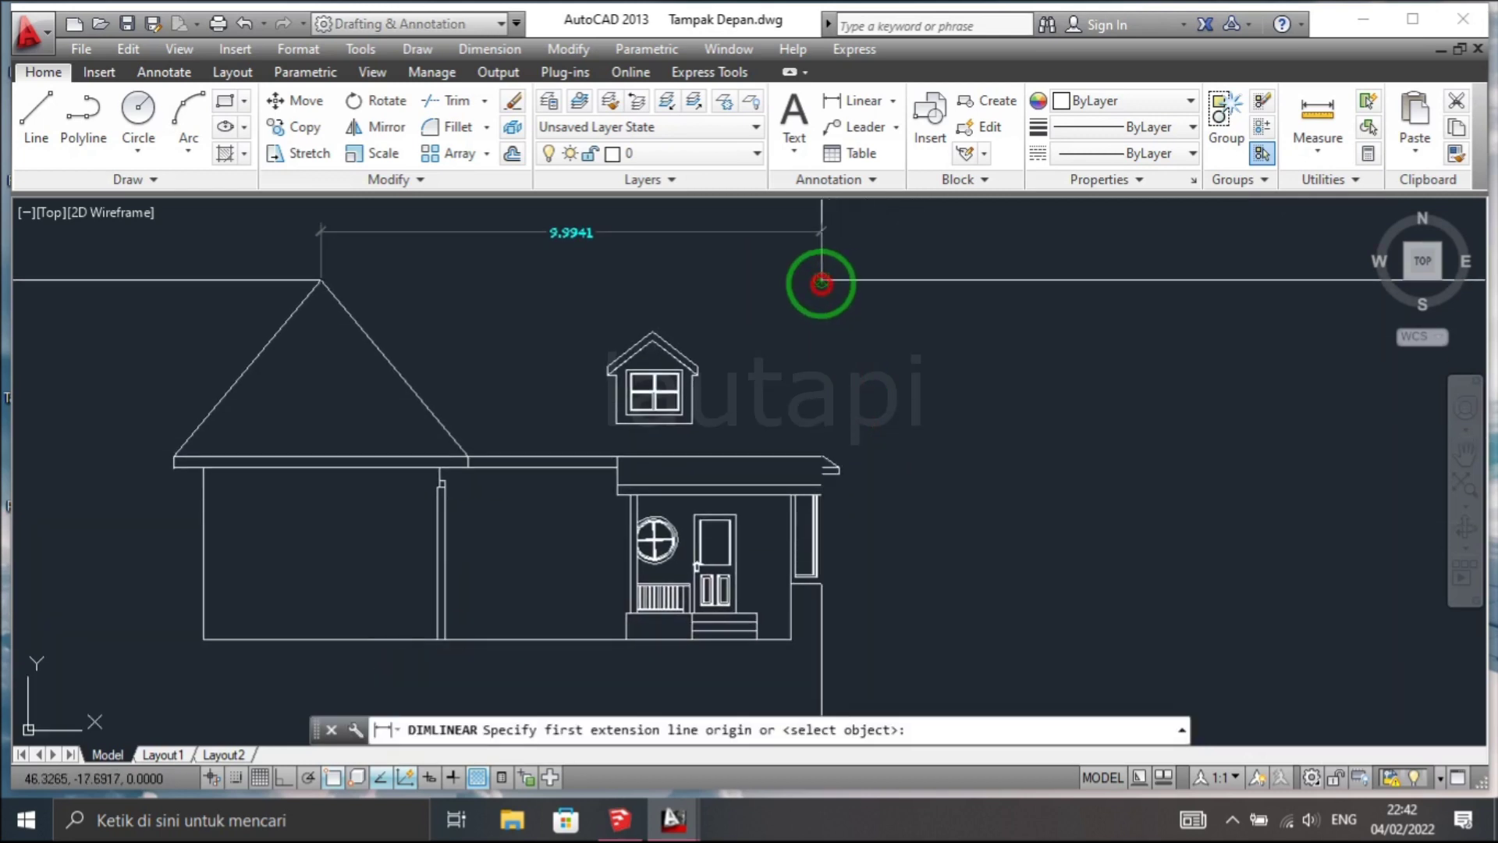
{"action": "left_click", "coordinate": [823, 282]}
{"action": "left_click", "coordinate": [812, 638]}
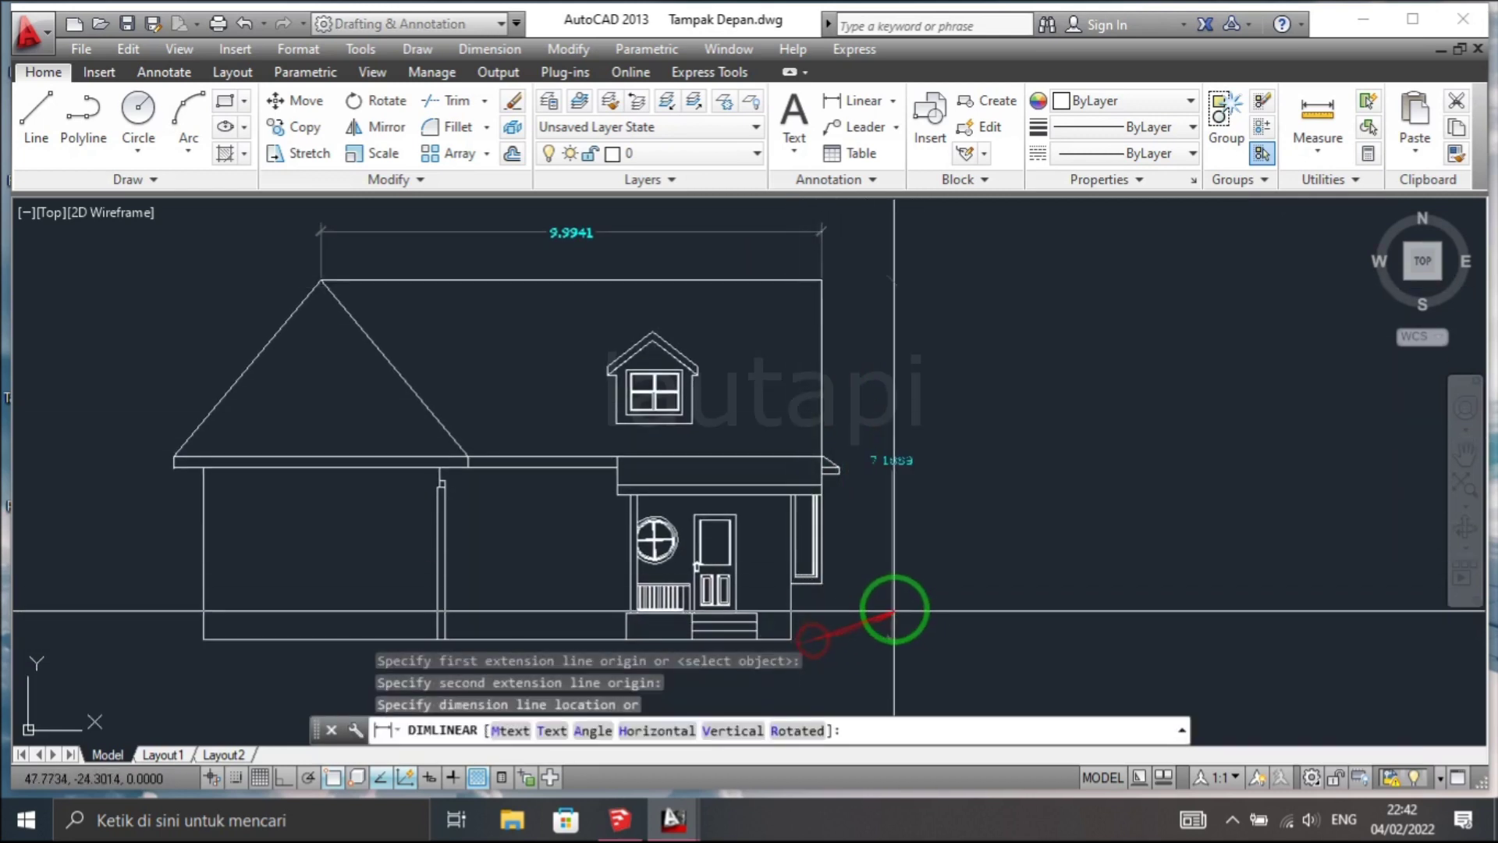
{"action": "left_click", "coordinate": [896, 593]}
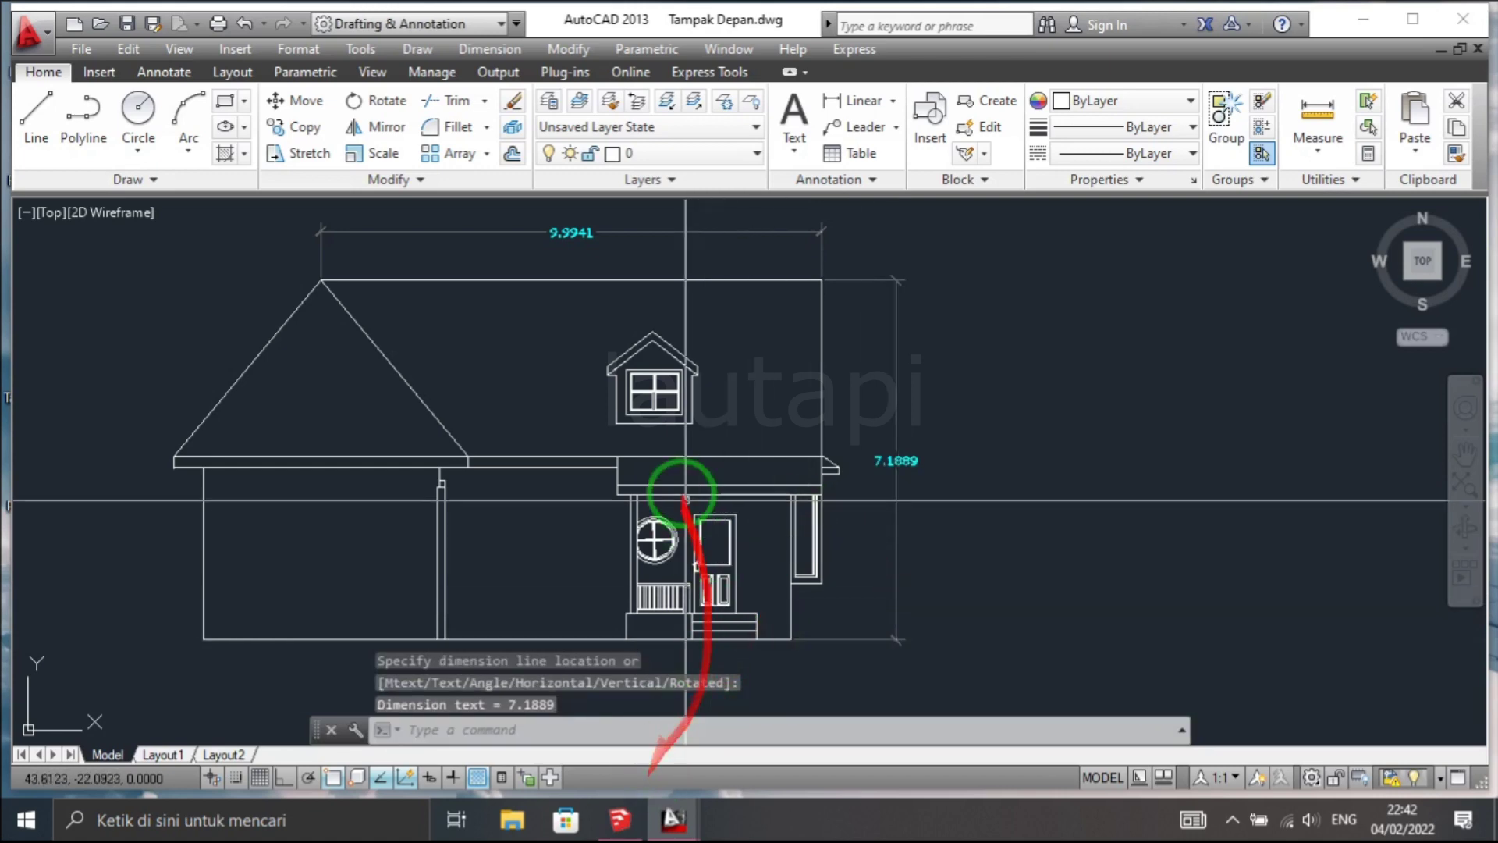
{"action": "scroll", "coordinate": [685, 495], "scroll_direction": "down", "scroll_amount": 4}
{"action": "left_click", "coordinate": [623, 827]}
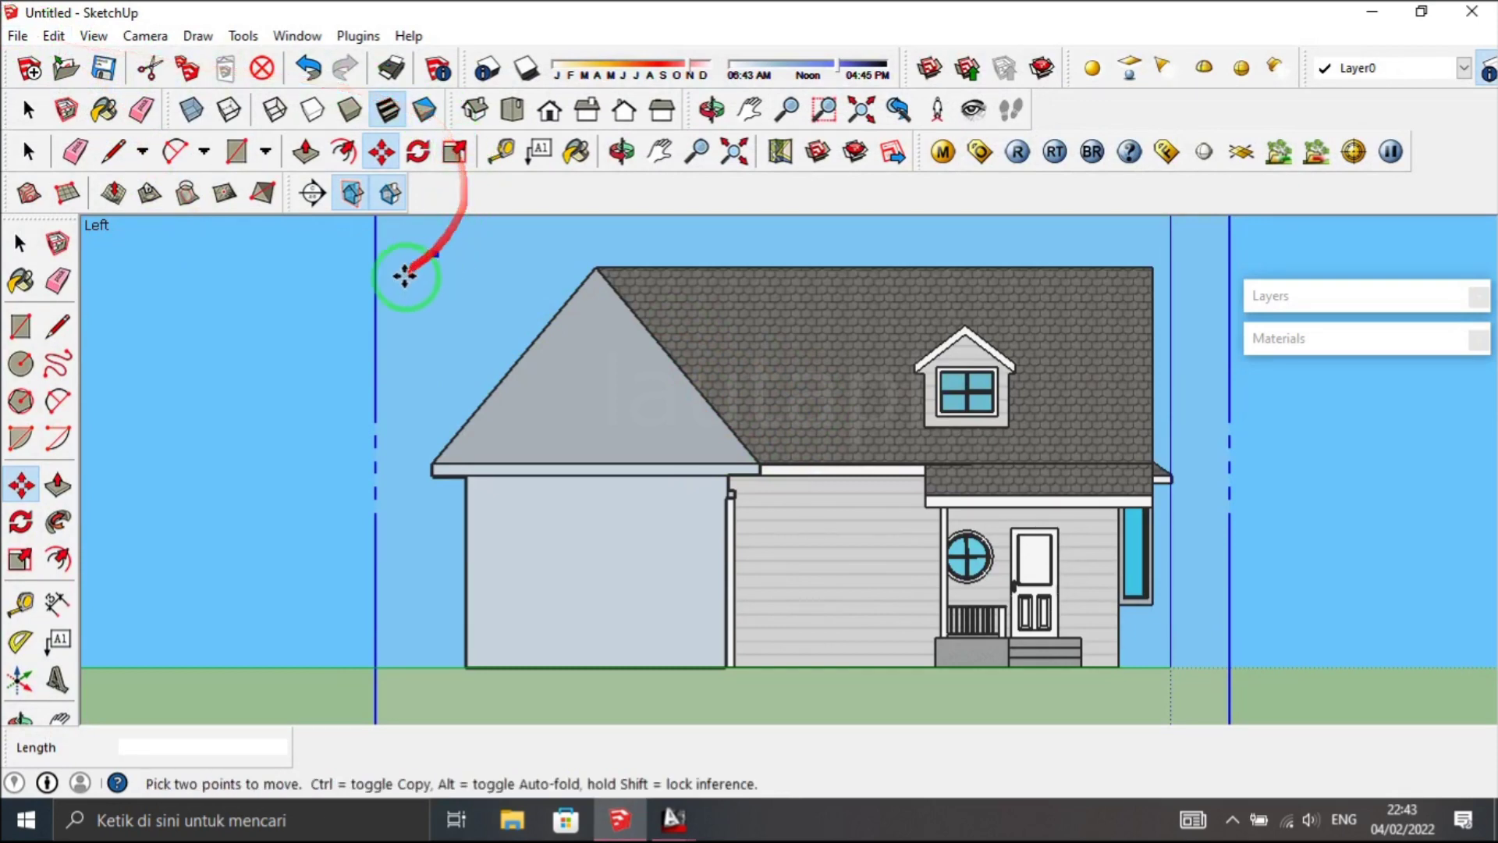
- Export the section slice to the Desktop as an AutoCAD DWG, then open File Explorer
{"action": "left_click", "coordinate": [18, 37]}
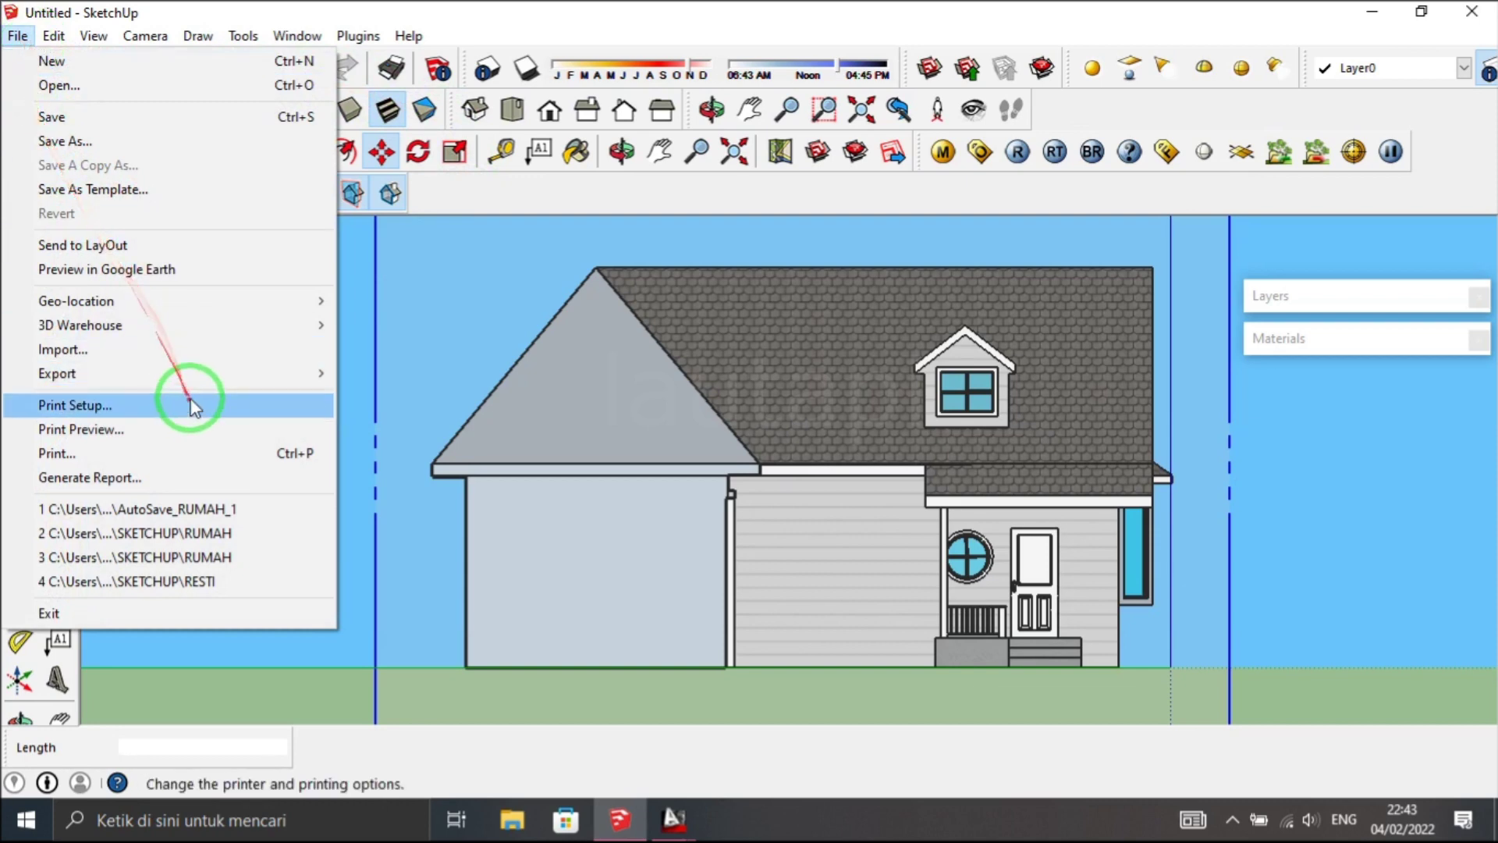
{"action": "mouse_move", "coordinate": [58, 373]}
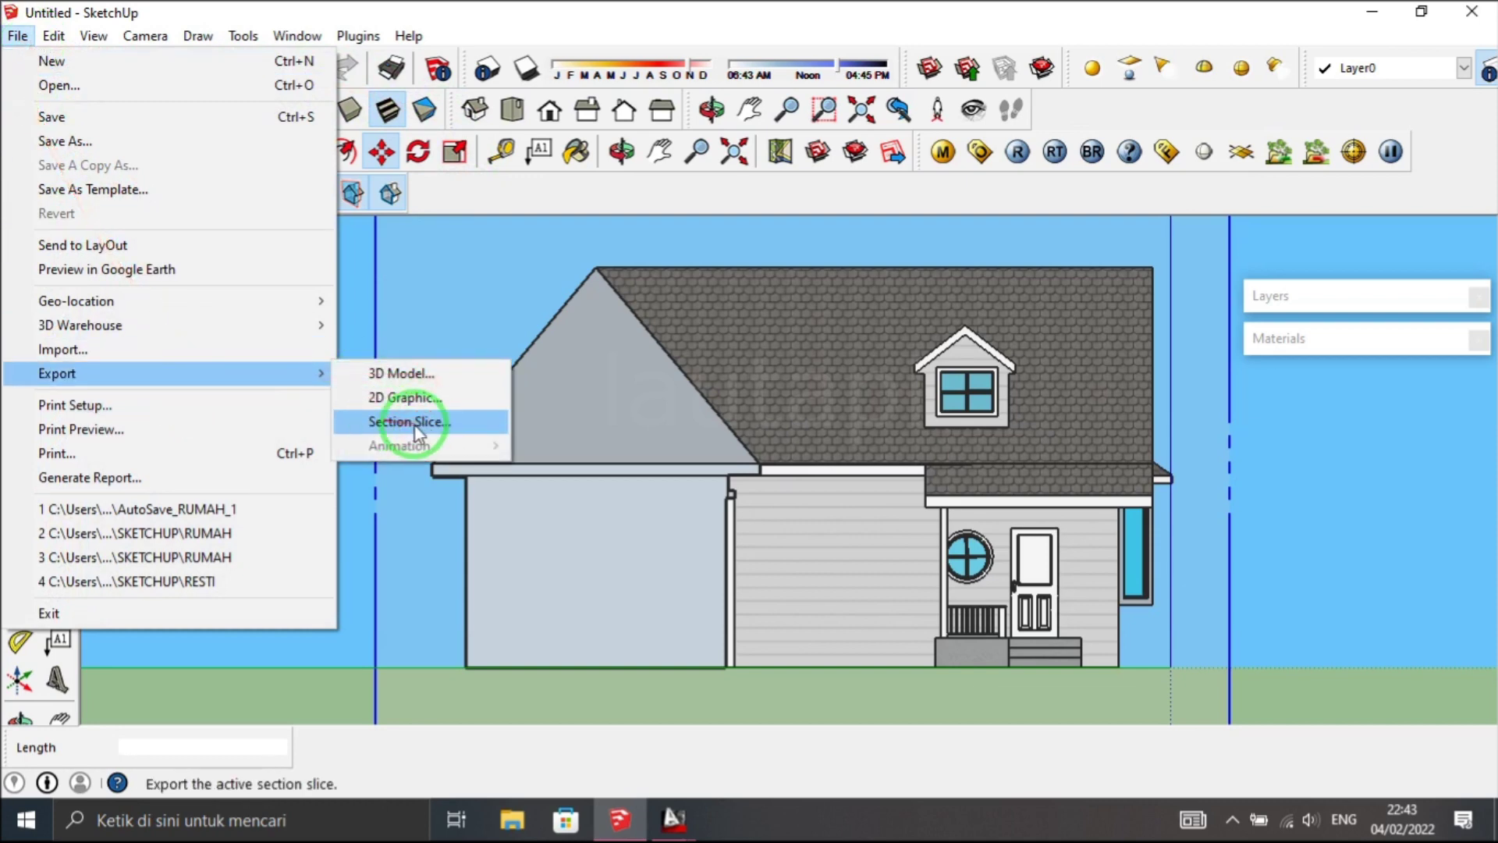
{"action": "left_click", "coordinate": [415, 429]}
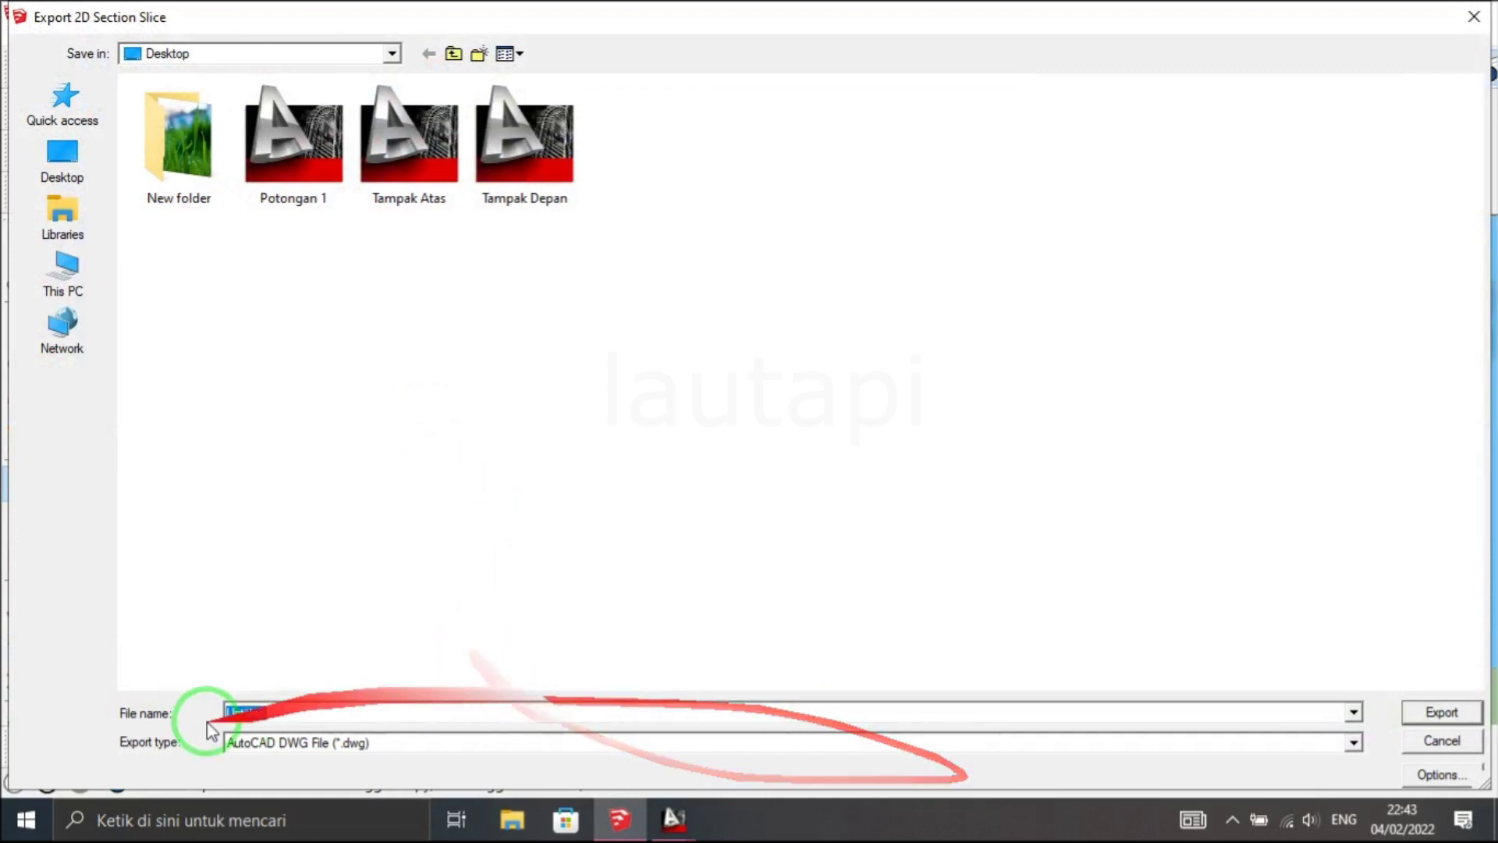
{"action": "left_click", "coordinate": [1441, 711]}
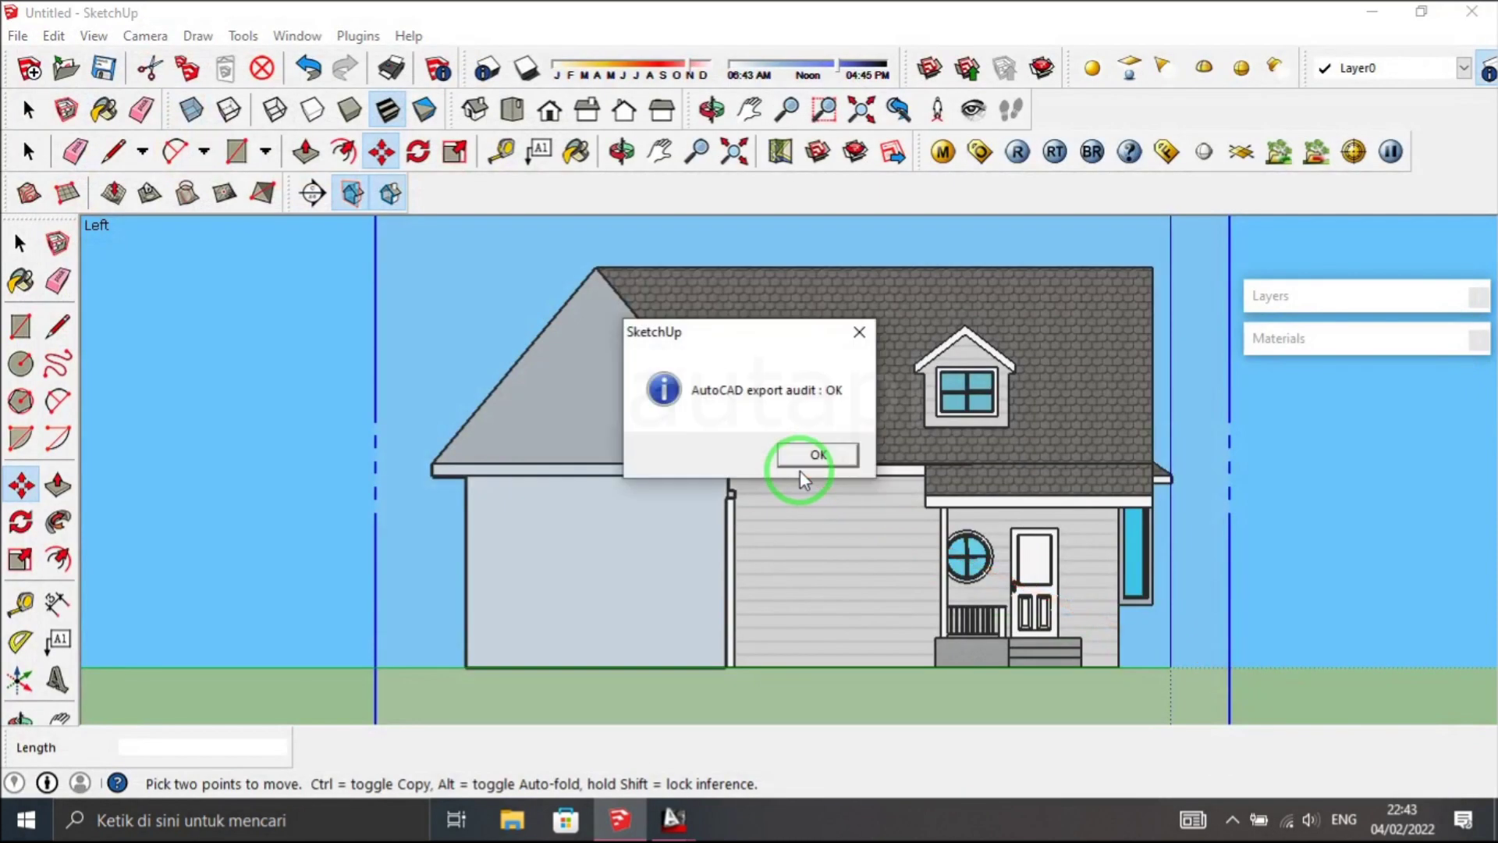
{"action": "left_click", "coordinate": [803, 452]}
{"action": "left_click", "coordinate": [512, 819]}
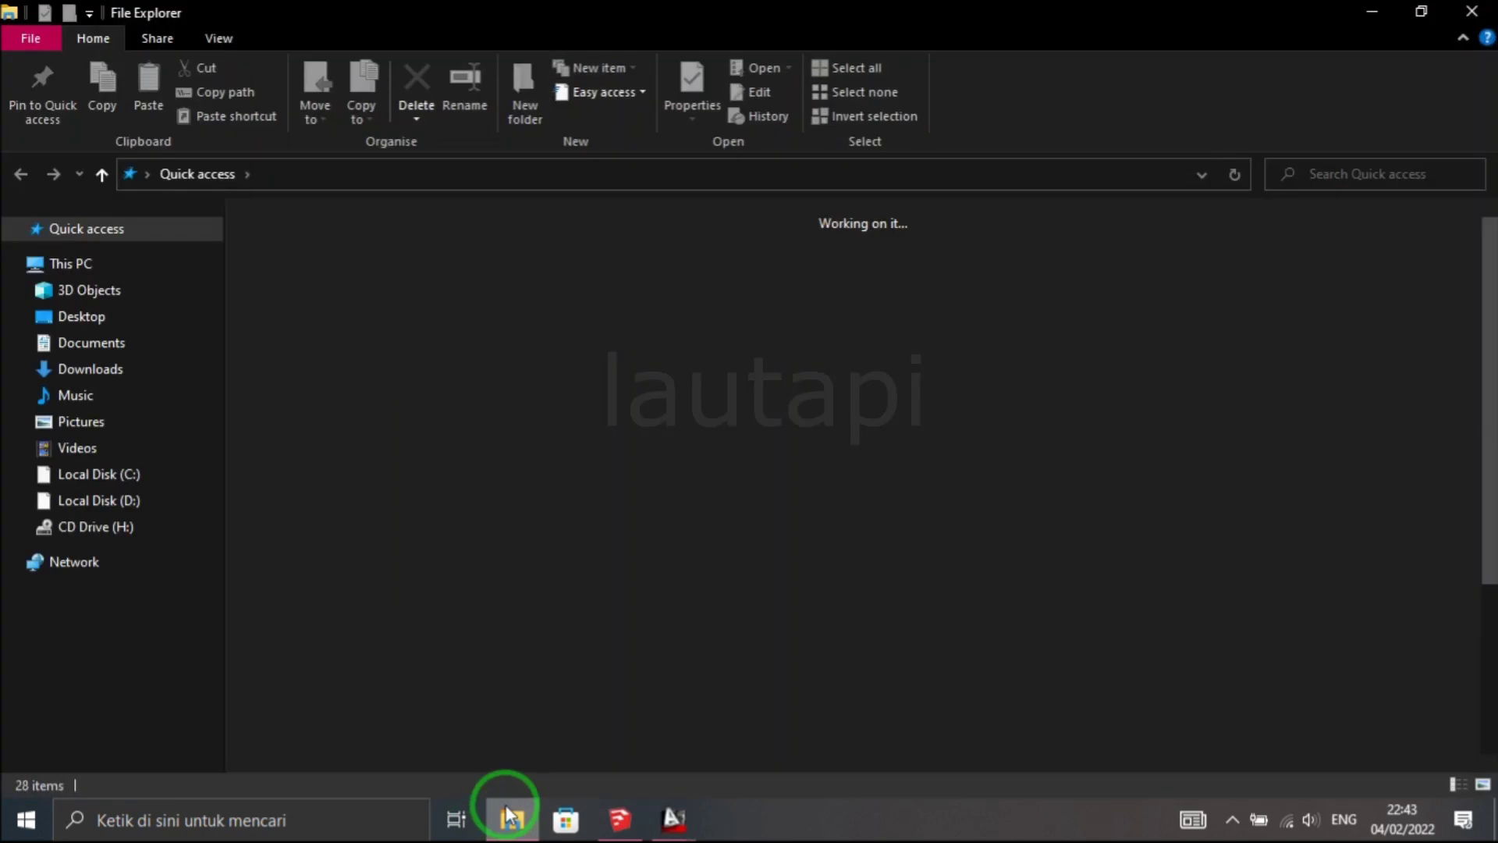
- Open the newly exported section drawing from the Desktop folder in AutoCAD
{"action": "left_click", "coordinate": [146, 322]}
{"action": "double_click", "coordinate": [752, 285]}
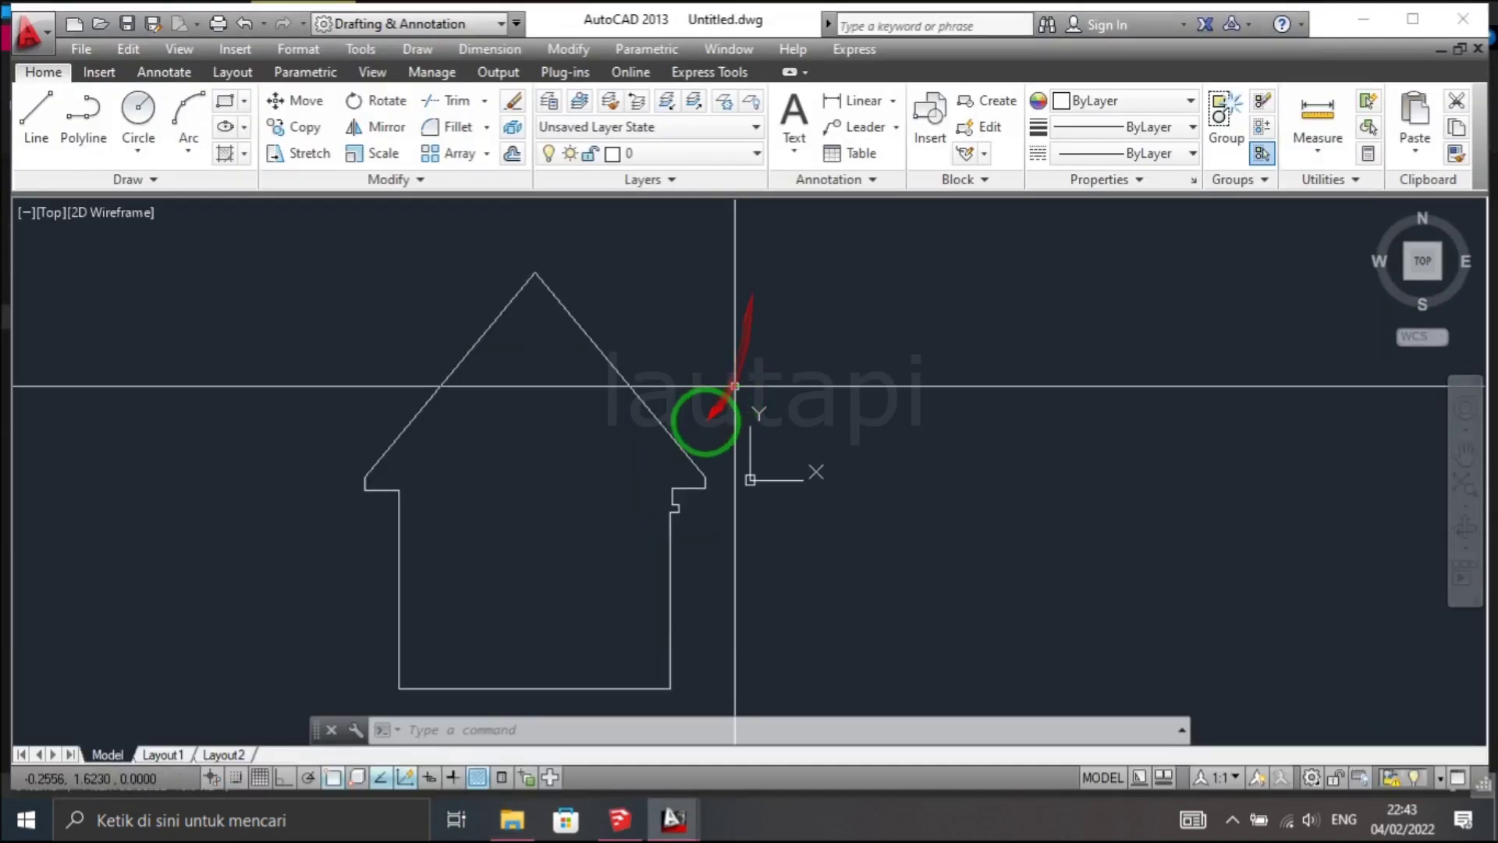
{"action": "scroll", "coordinate": [620, 413], "scroll_direction": "up", "scroll_amount": 2}
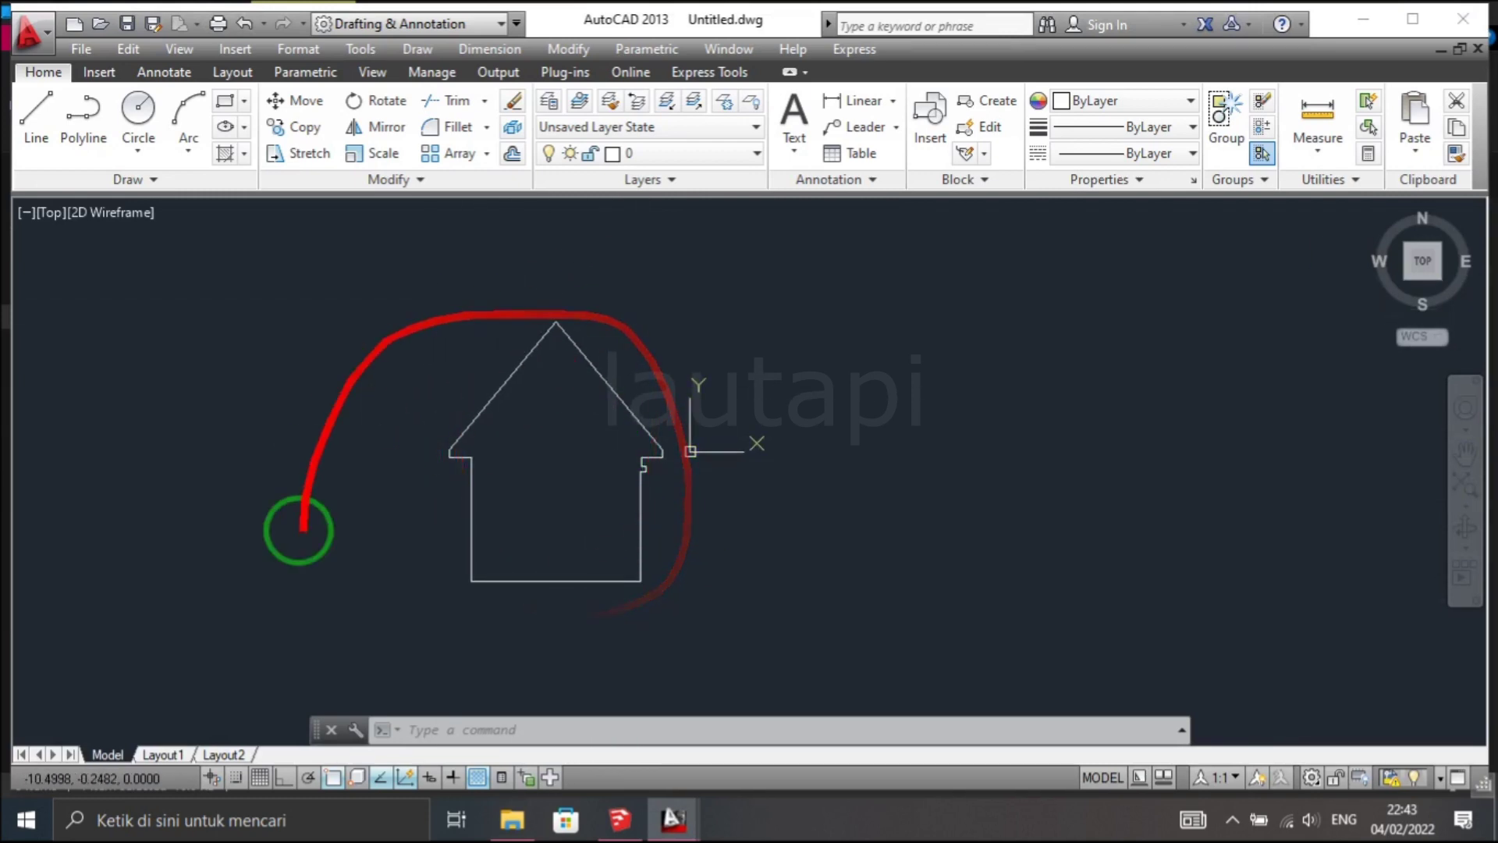
- Copy the house outline from Untitled.dwg into Tampak Depan.dwg, then return to SketchUp
{"action": "left_click", "coordinate": [619, 819]}
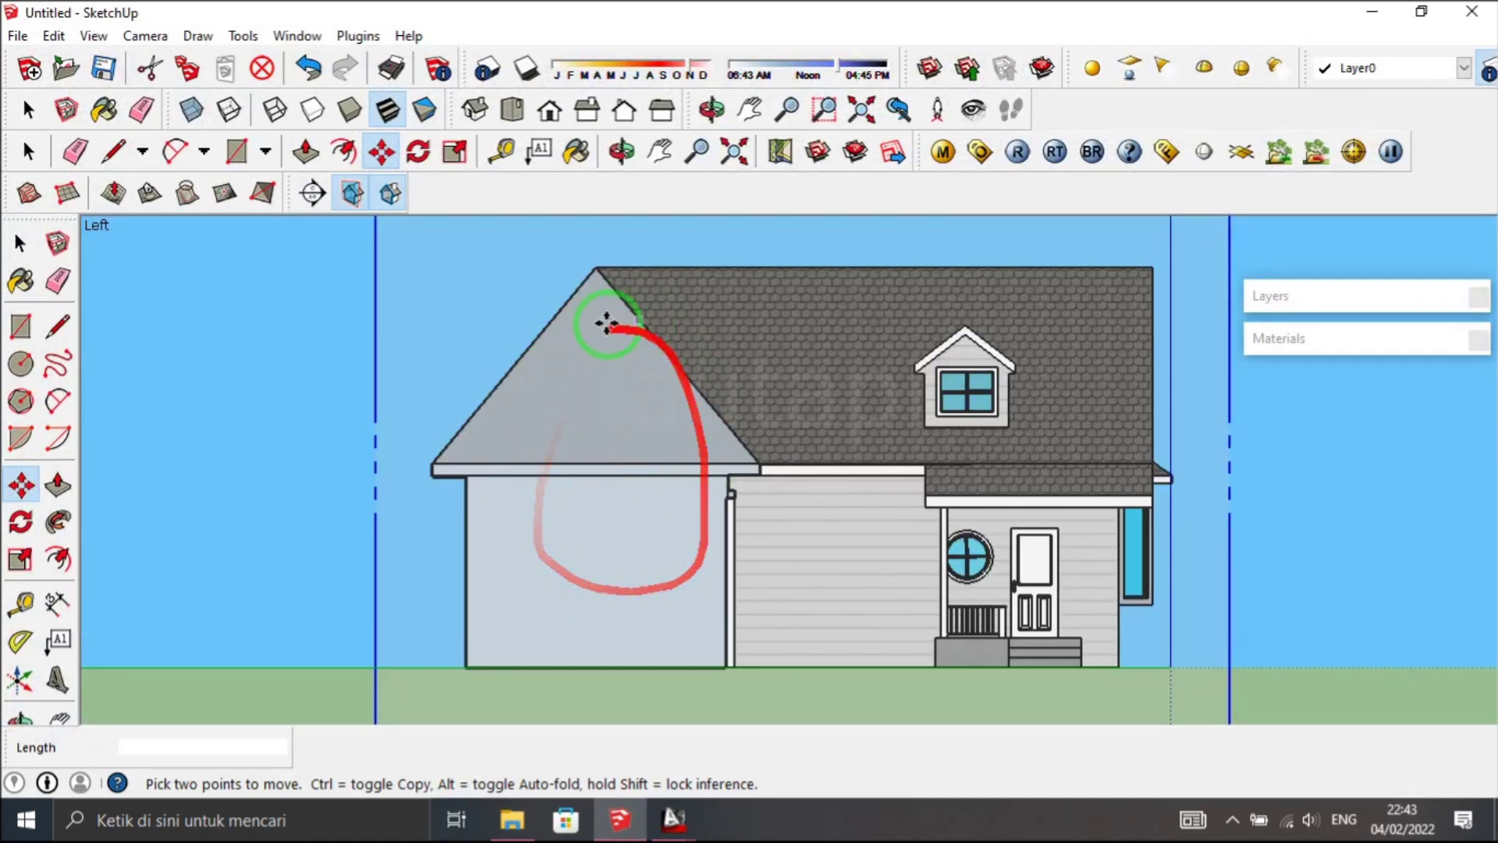
{"action": "mouse_move", "coordinate": [673, 819]}
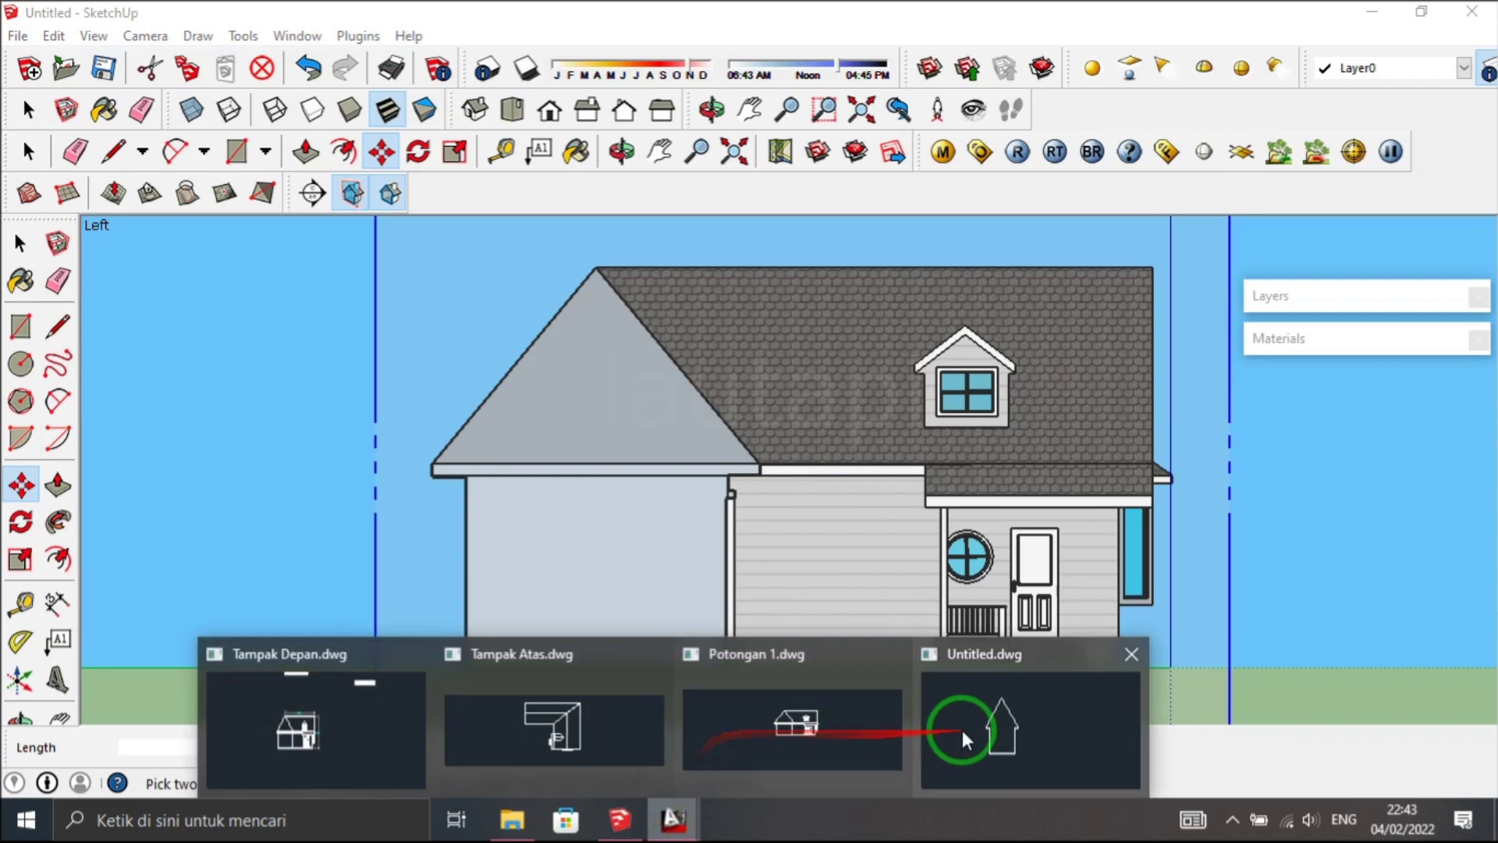
{"action": "left_click", "coordinate": [963, 737]}
{"action": "left_click_drag", "start_coordinate": [763, 642], "coordinate": [312, 293]}
{"action": "key", "text": "ctrl+c"}
{"action": "left_click", "coordinate": [375, 721]}
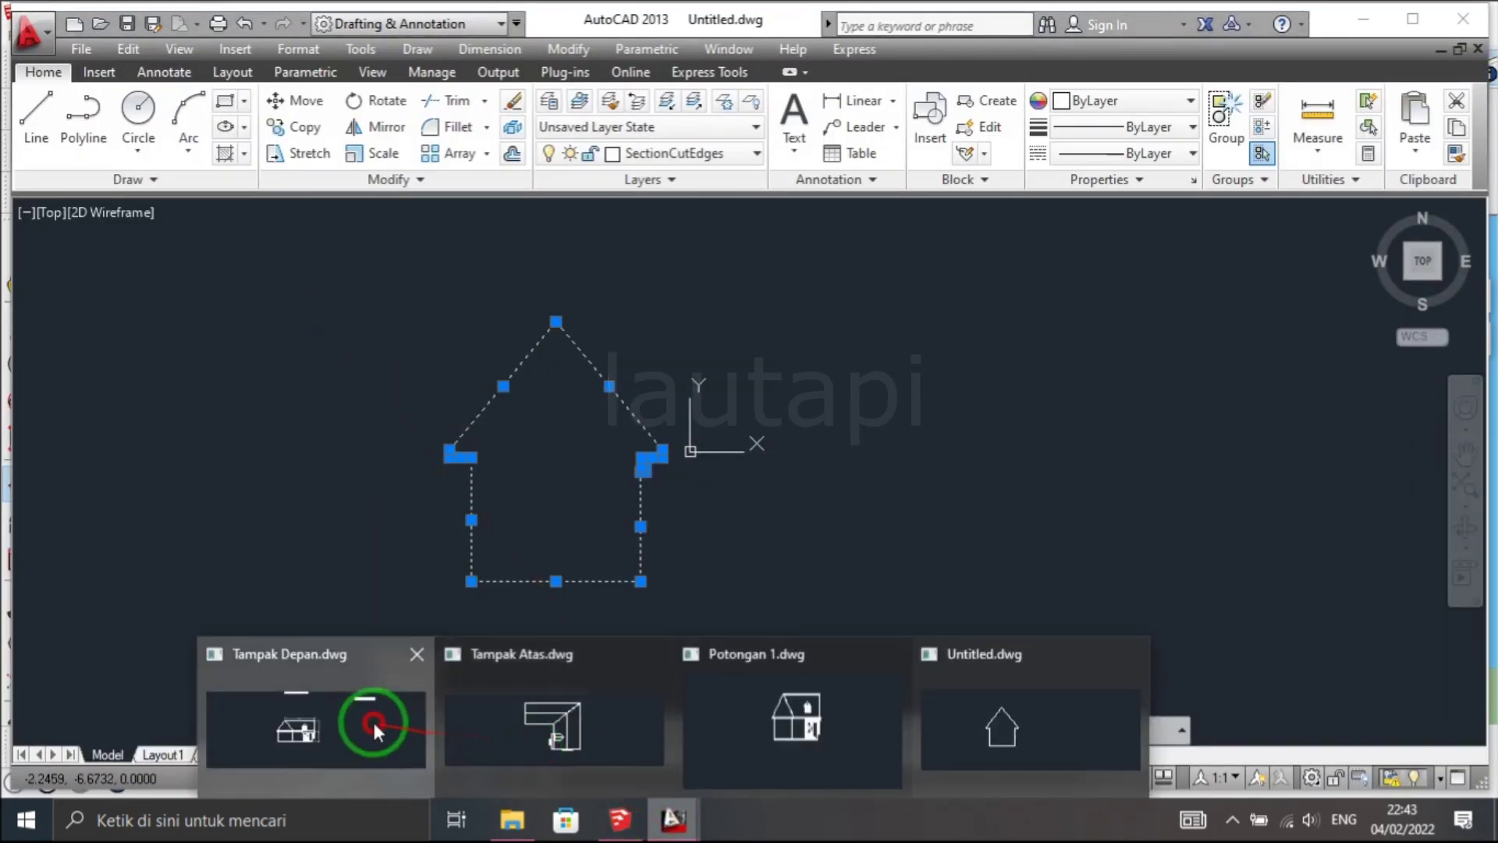
{"action": "key", "text": "ctrl+v"}
{"action": "middle_click_drag", "start_coordinate": [777, 575], "coordinate": [782, 575]}
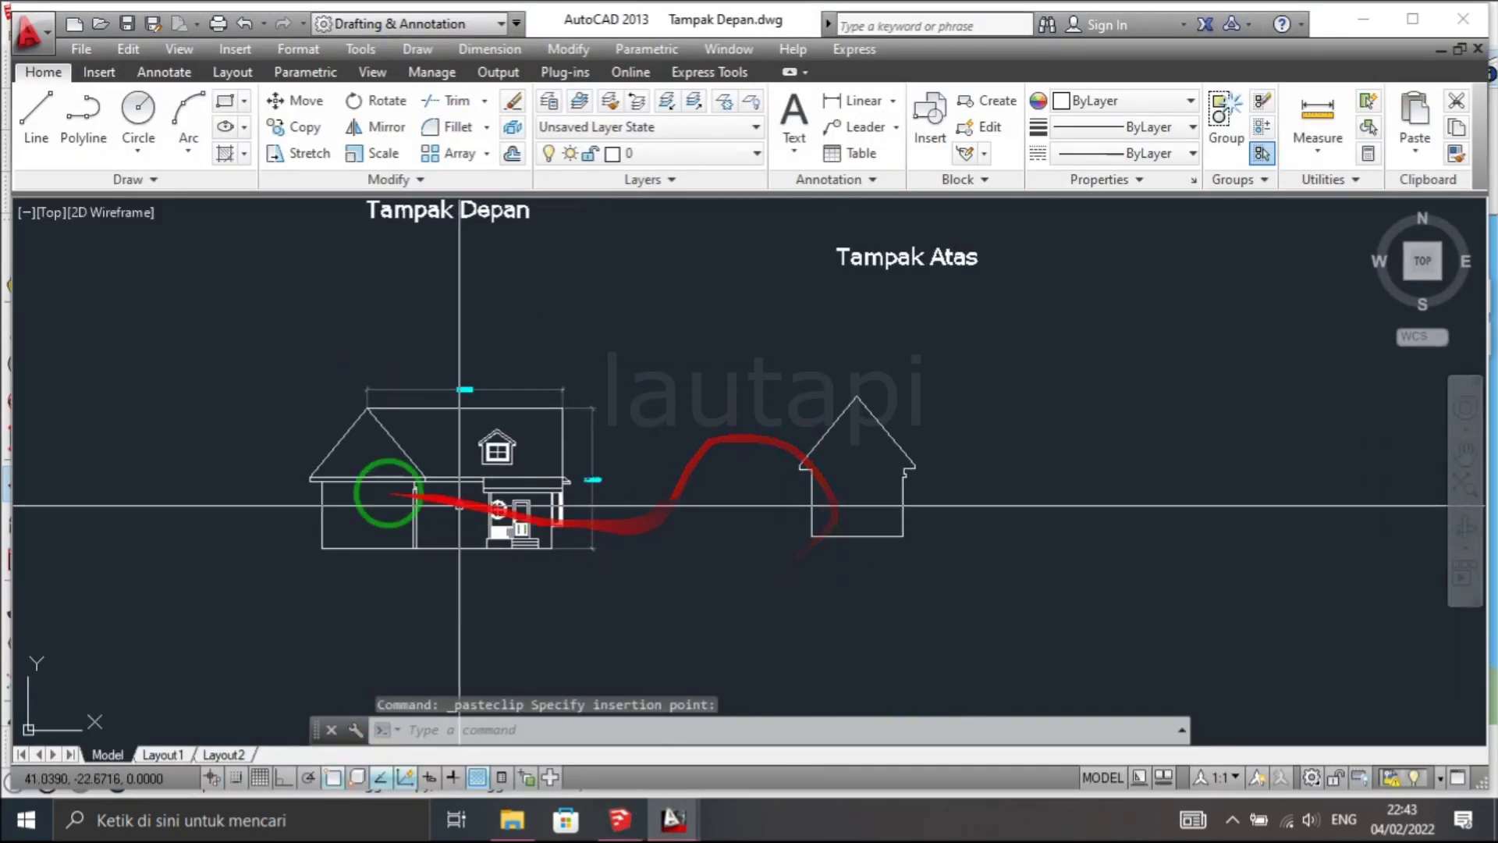
{"action": "left_click", "coordinate": [637, 816]}
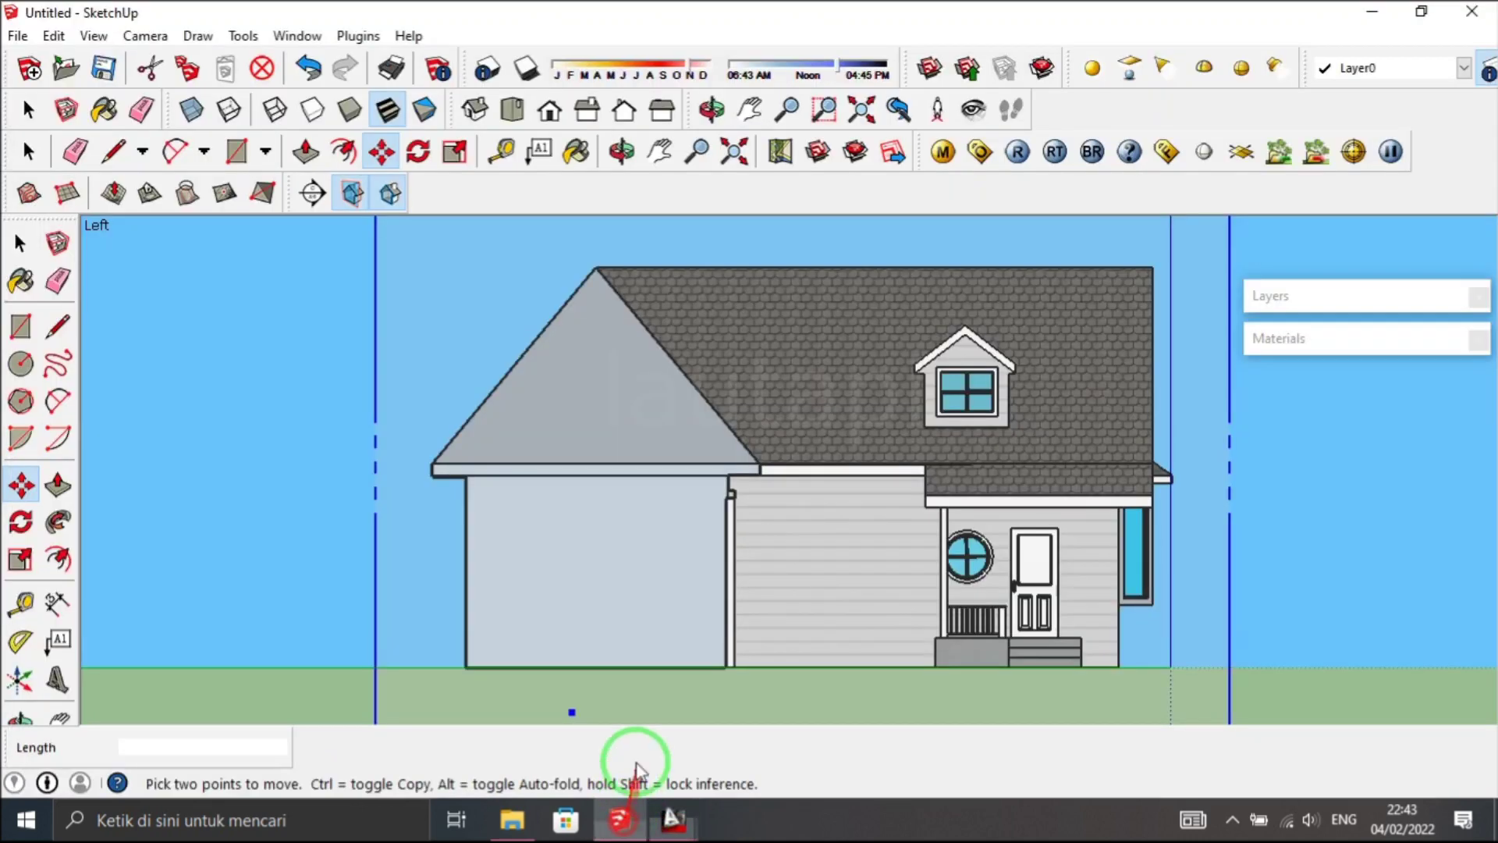
- Place a new section plane on the house's gable wall
{"action": "mouse_move", "coordinate": [643, 479]}
{"action": "middle_mouse_down"}
{"action": "mouse_move", "coordinate": [428, 575]}
{"action": "mouse_move", "coordinate": [395, 525]}
{"action": "middle_mouse_up"}
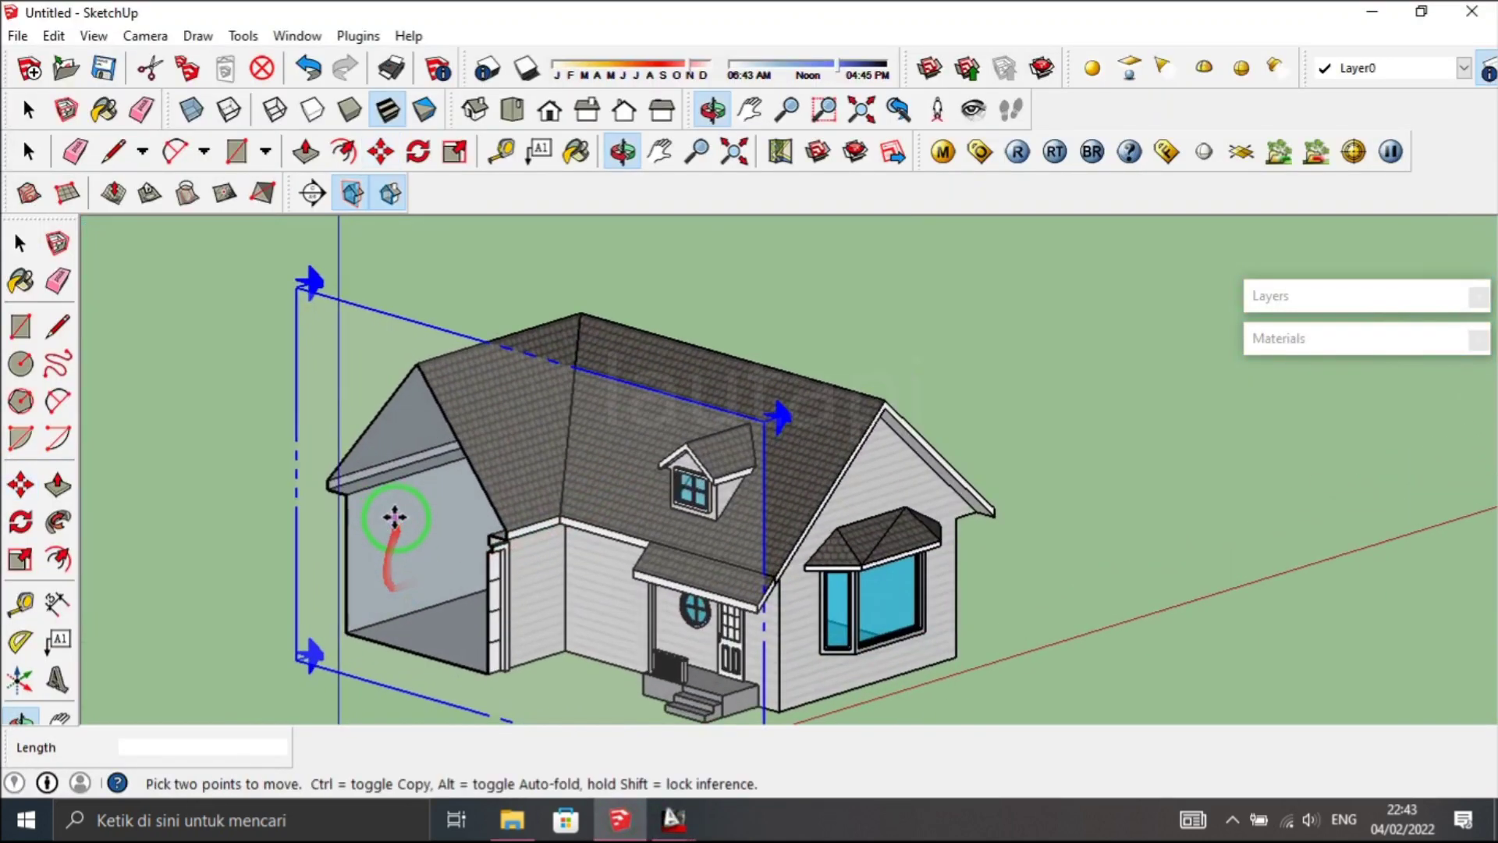
{"action": "middle_click_drag", "start_coordinate": [398, 667], "coordinate": [437, 575]}
{"action": "mouse_move", "coordinate": [467, 518]}
{"action": "middle_mouse_down"}
{"action": "mouse_move", "coordinate": [728, 485]}
{"action": "mouse_move", "coordinate": [622, 444]}
{"action": "middle_mouse_up"}
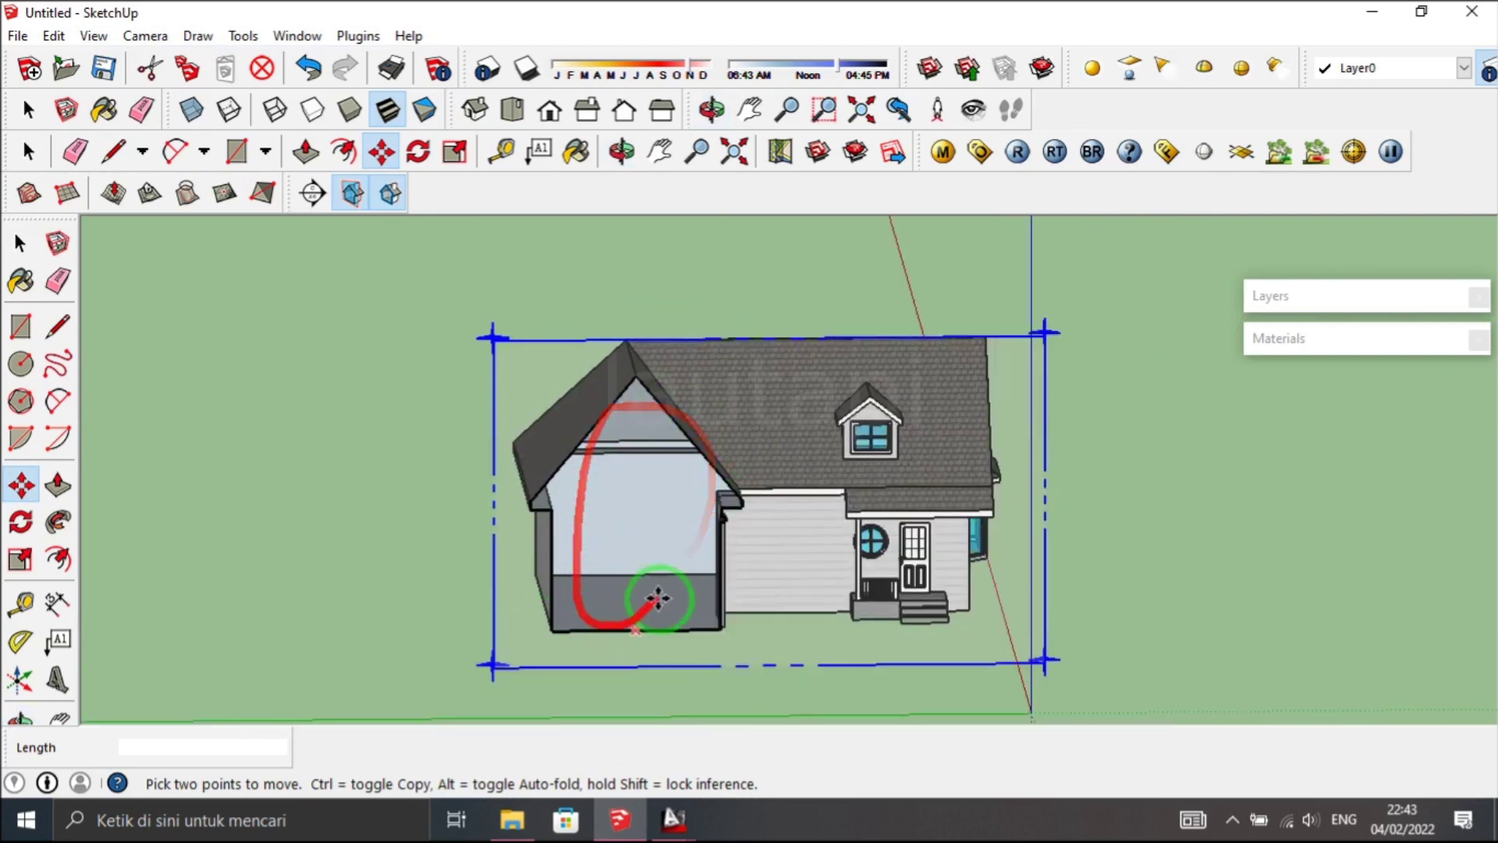
{"action": "mouse_move", "coordinate": [692, 611]}
{"action": "middle_mouse_down"}
{"action": "mouse_move", "coordinate": [301, 635]}
{"action": "mouse_move", "coordinate": [422, 624]}
{"action": "middle_mouse_up"}
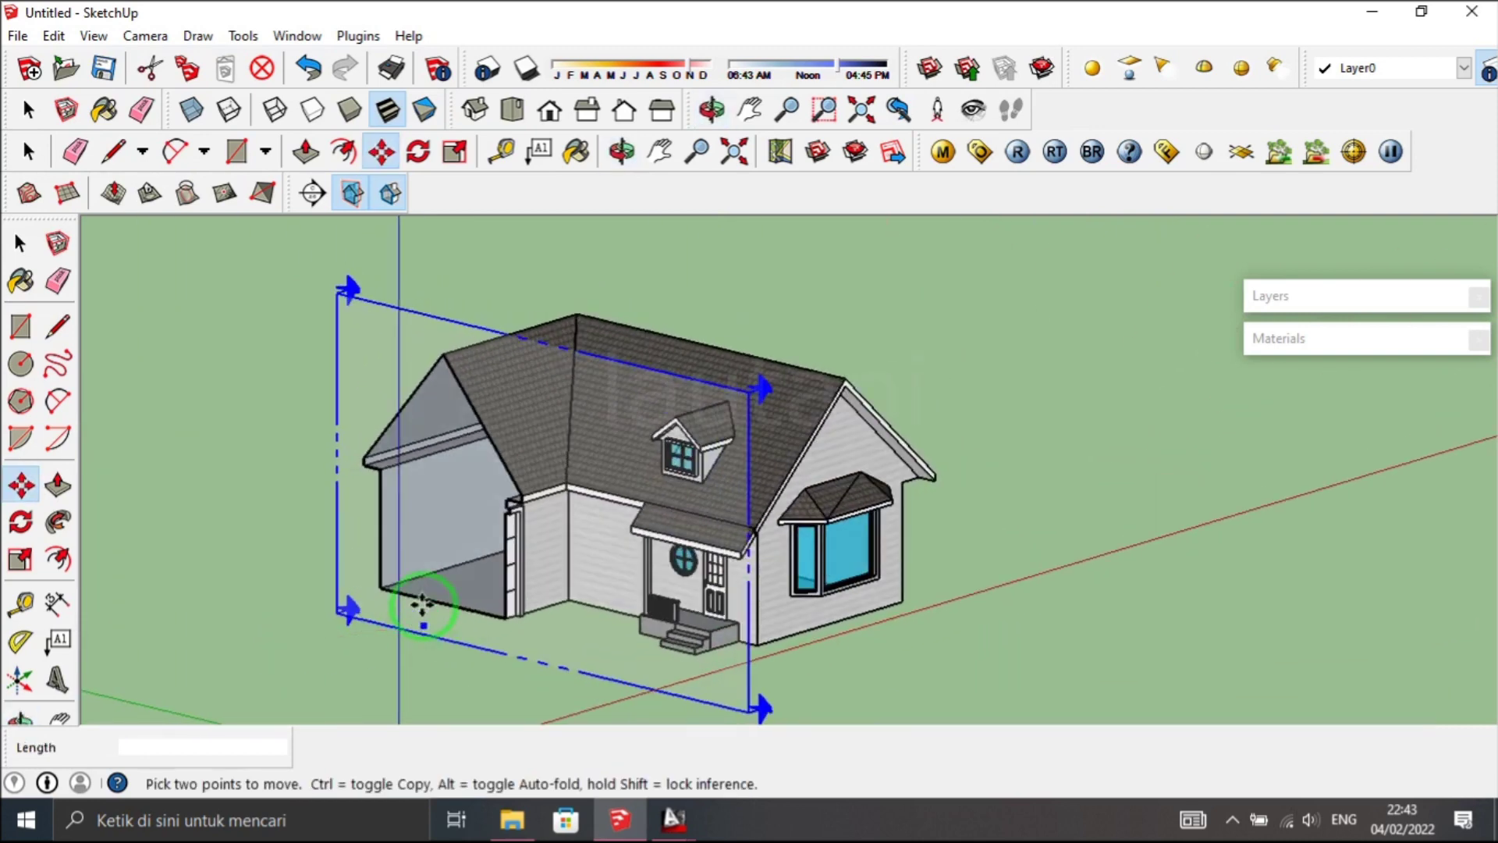
{"action": "key", "text": "space"}
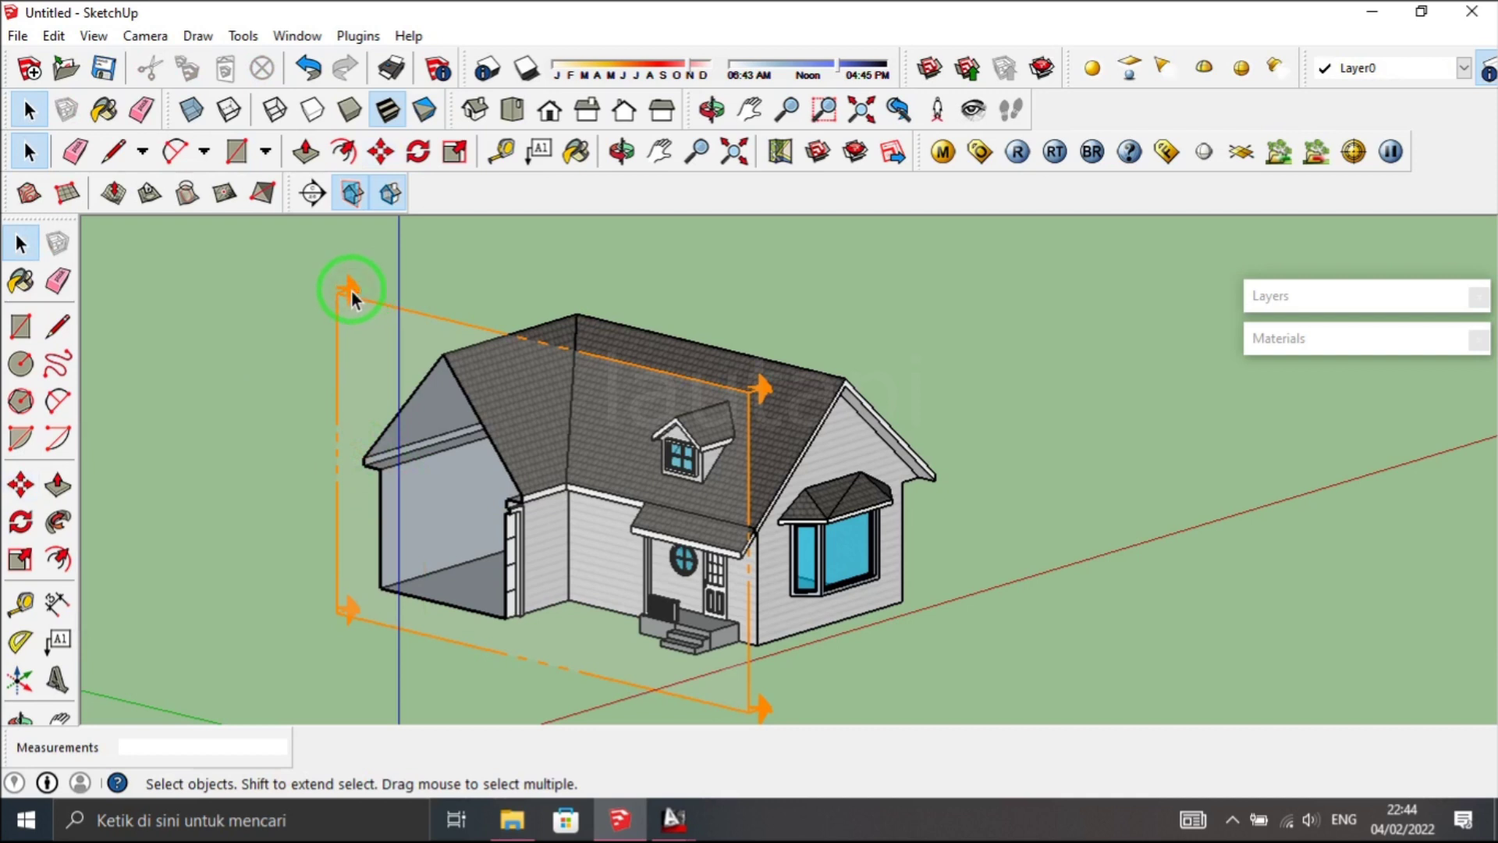
{"action": "left_click", "coordinate": [343, 311]}
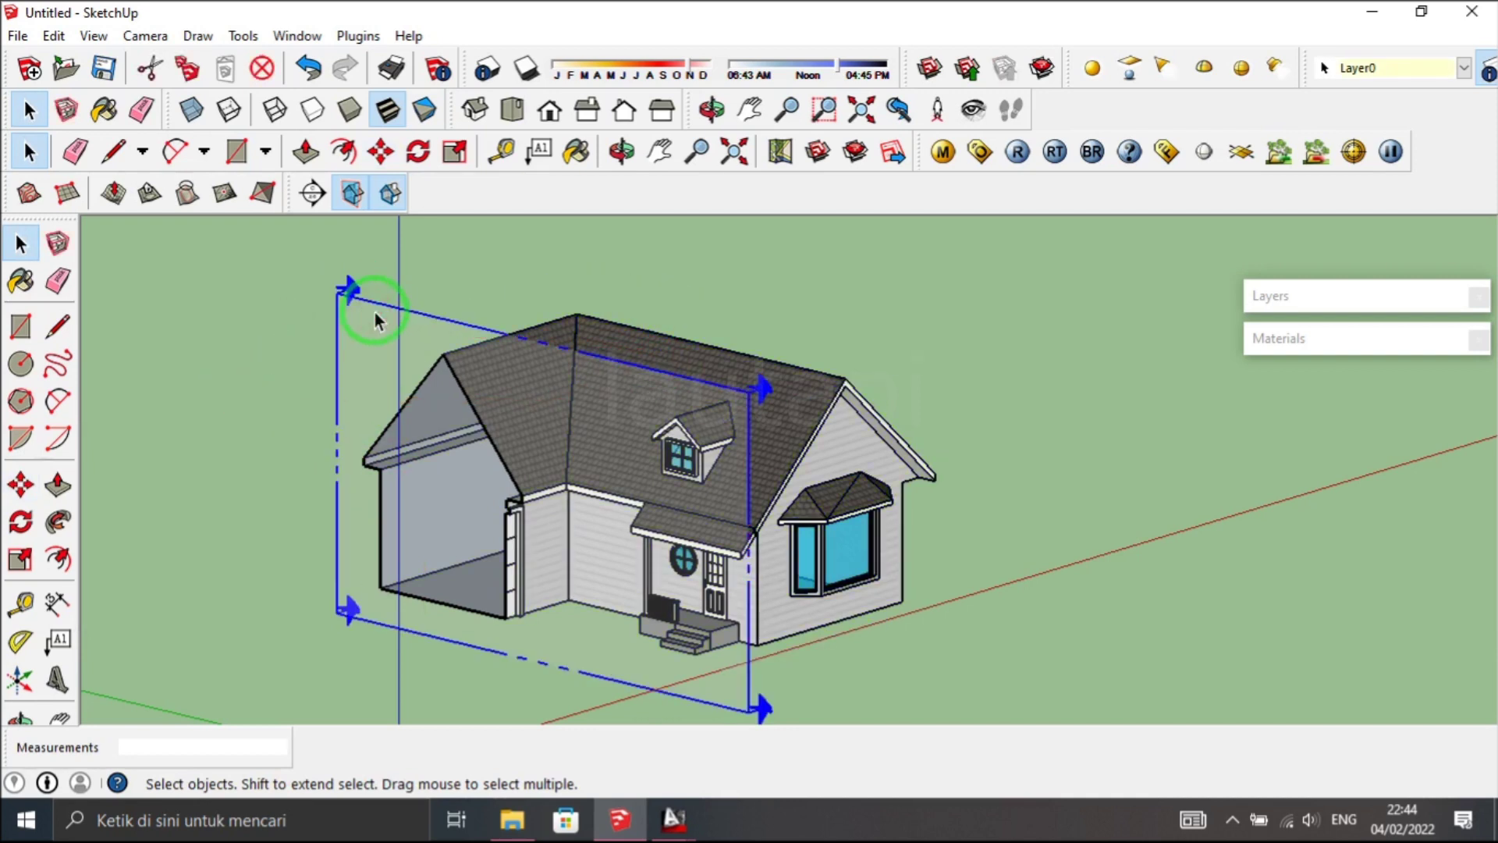
{"action": "left_click", "coordinate": [311, 192]}
{"action": "mouse_move", "coordinate": [608, 418]}
{"action": "middle_mouse_down"}
{"action": "mouse_move", "coordinate": [545, 429]}
{"action": "mouse_move", "coordinate": [391, 399]}
{"action": "mouse_move", "coordinate": [414, 428]}
{"action": "mouse_move", "coordinate": [703, 492]}
{"action": "middle_mouse_up"}
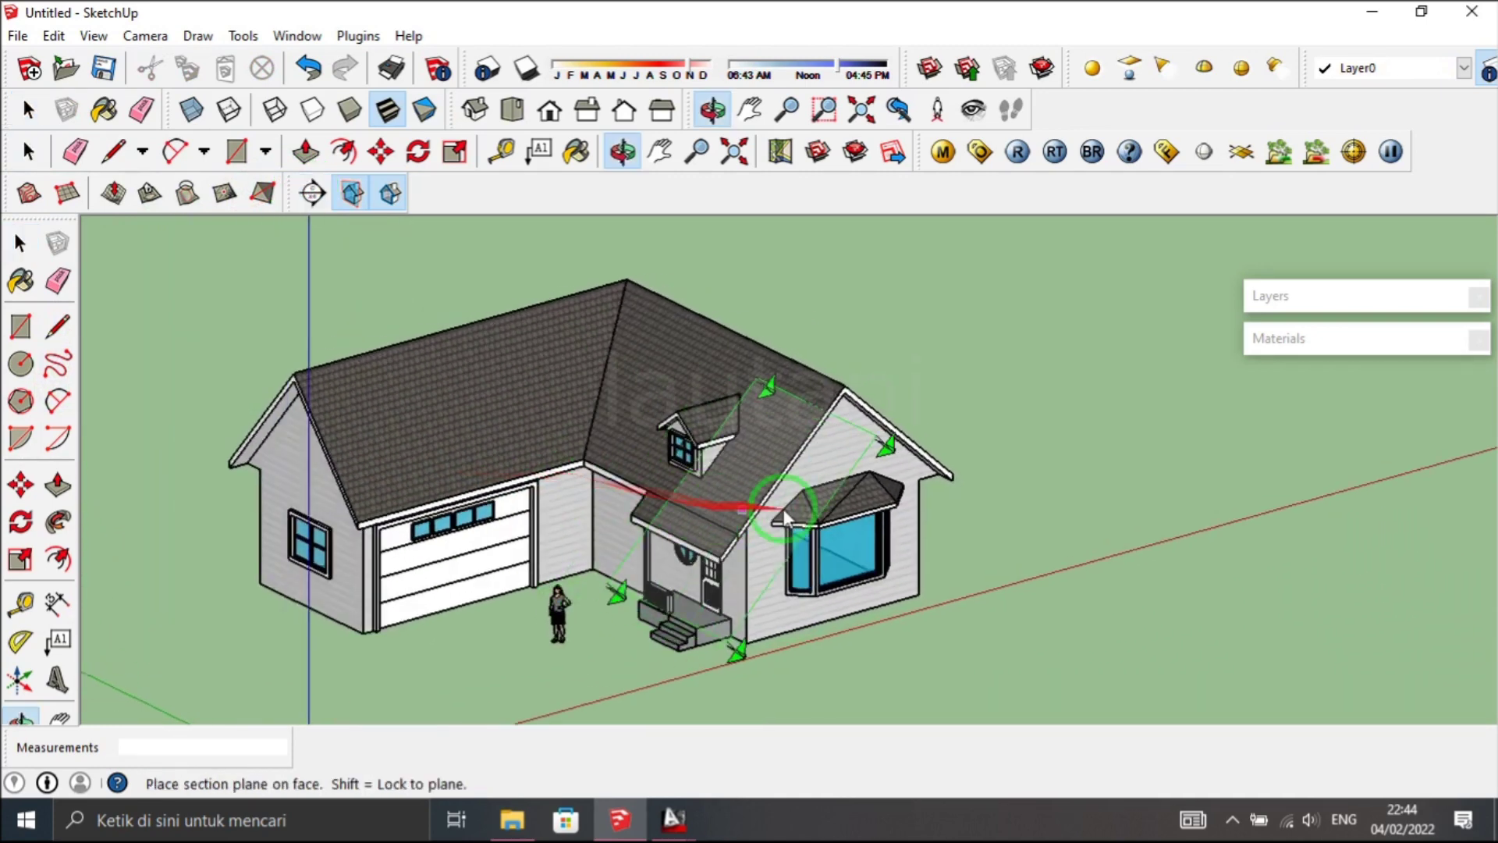
{"action": "left_click", "coordinate": [833, 467]}
{"action": "middle_click_drag", "start_coordinate": [679, 502], "coordinate": [650, 513]}
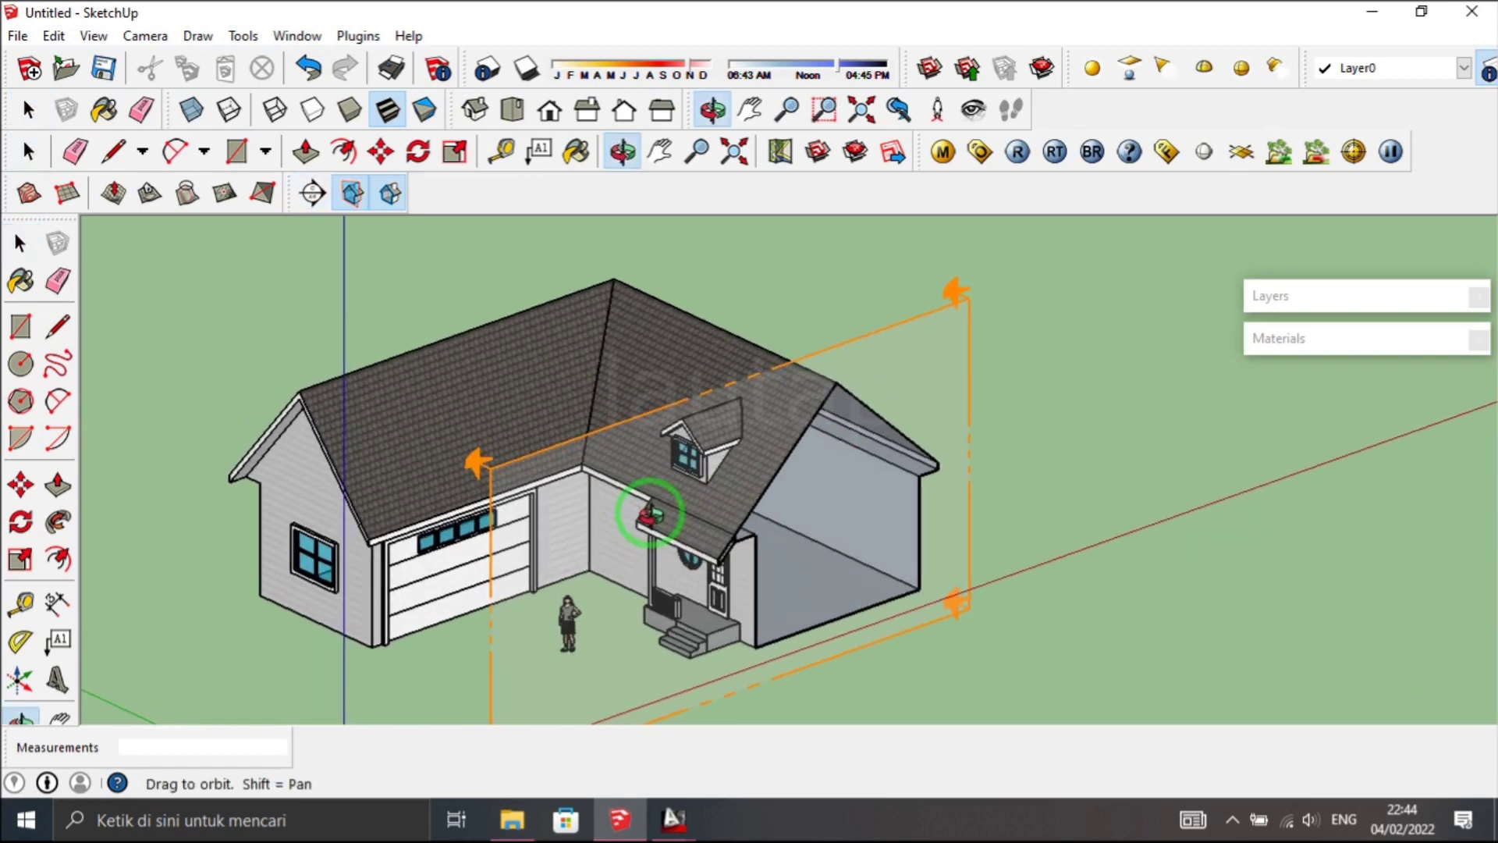
- Move the new section plane deeper so it cuts through the garage wing
{"action": "key", "text": "space"}
{"action": "left_click", "coordinate": [963, 298]}
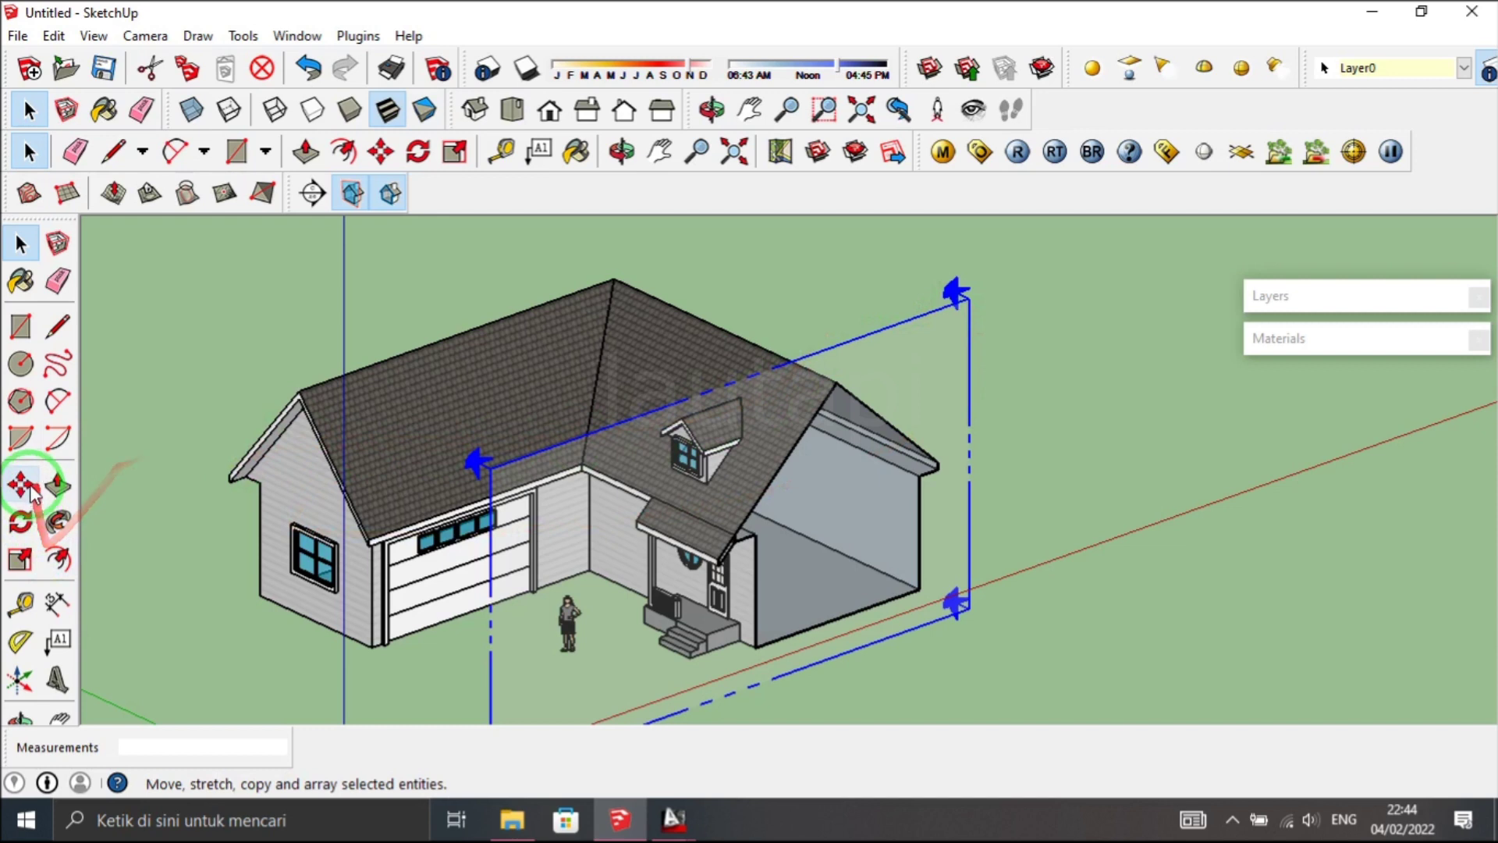
{"action": "left_click", "coordinate": [20, 485]}
{"action": "left_click", "coordinate": [881, 378]}
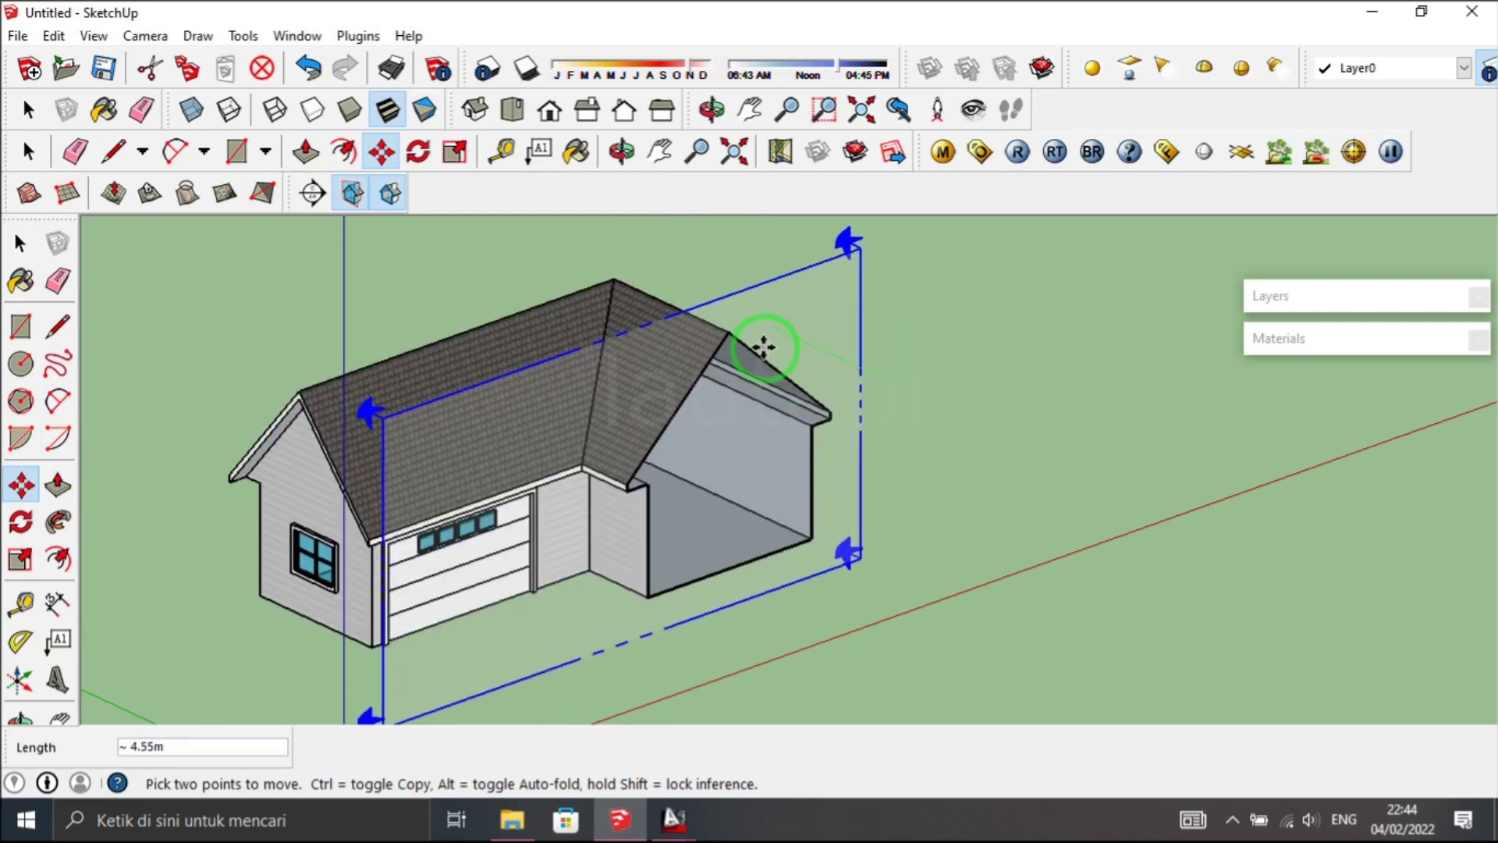
- Cycle through the Back, Right and Front standard views, ending on the front section
{"action": "left_click", "coordinate": [627, 111]}
{"action": "left_click", "coordinate": [599, 112]}
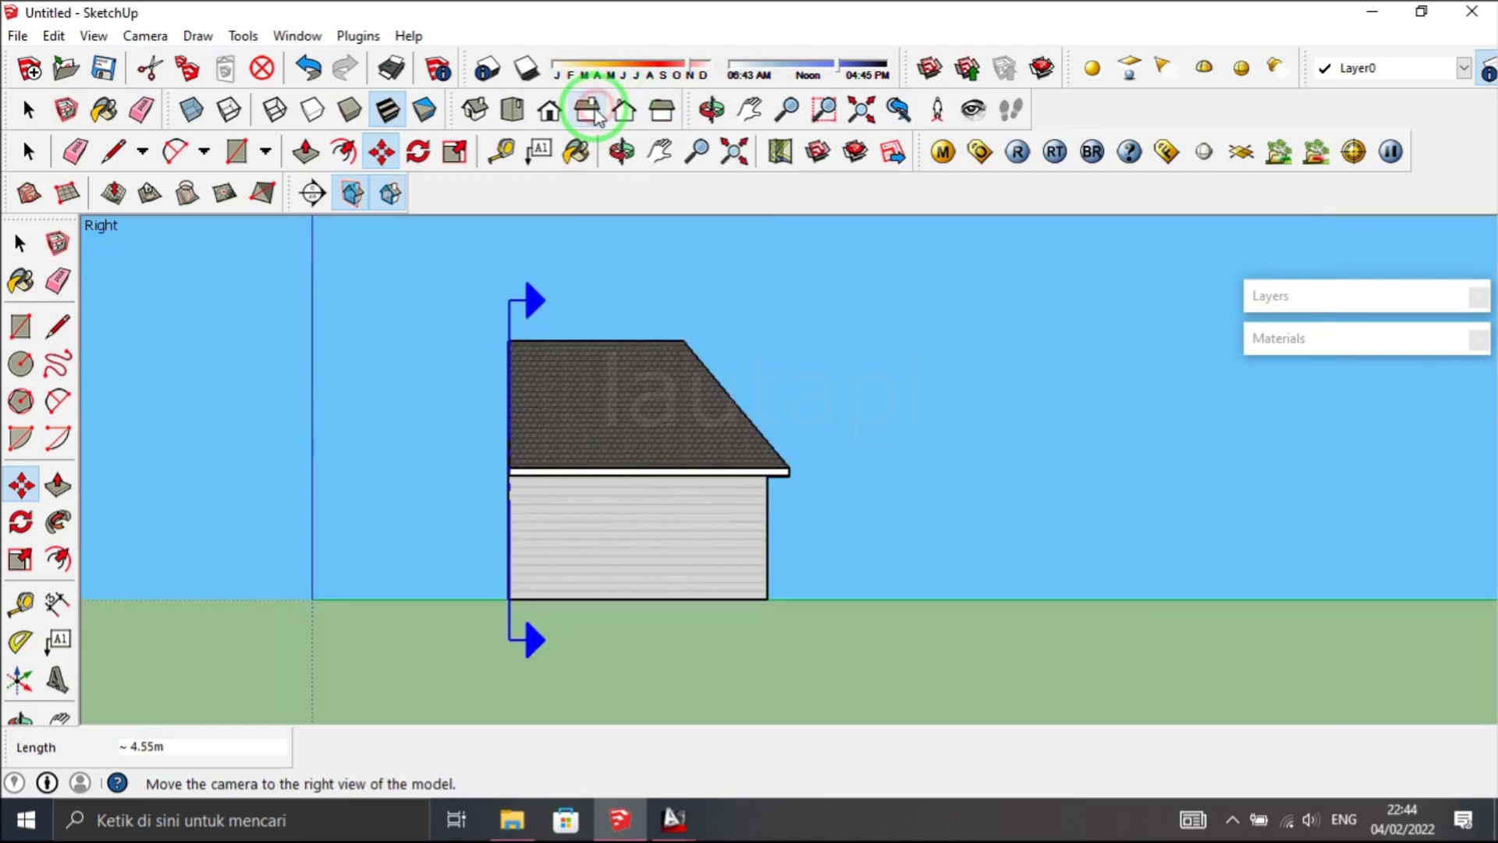
{"action": "left_click", "coordinate": [550, 111]}
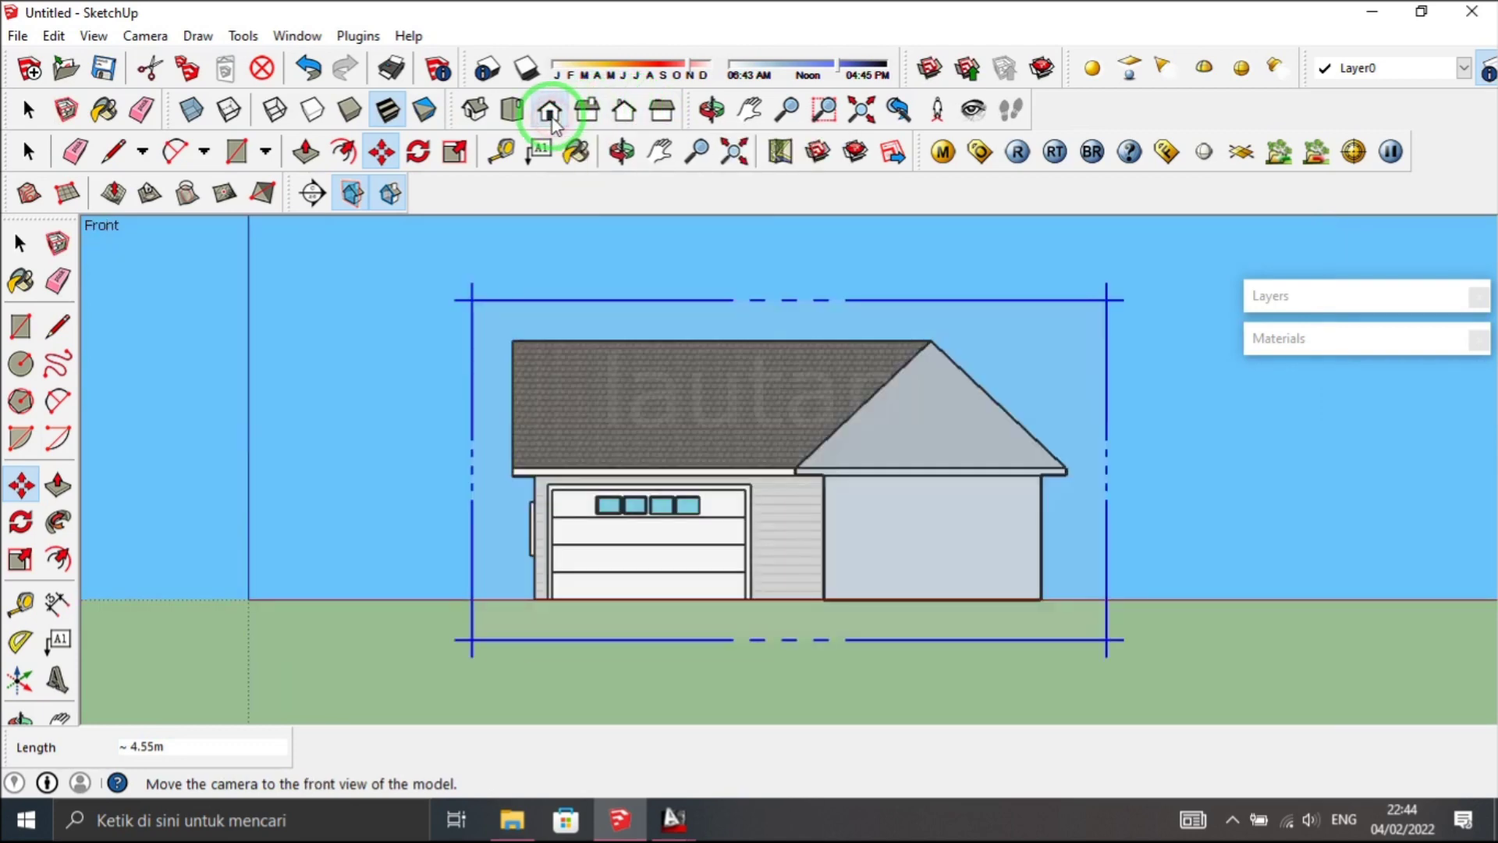
{"action": "scroll", "coordinate": [819, 485], "scroll_direction": "up", "scroll_amount": 2}
{"action": "scroll", "coordinate": [823, 485], "scroll_direction": "up", "scroll_amount": 2}
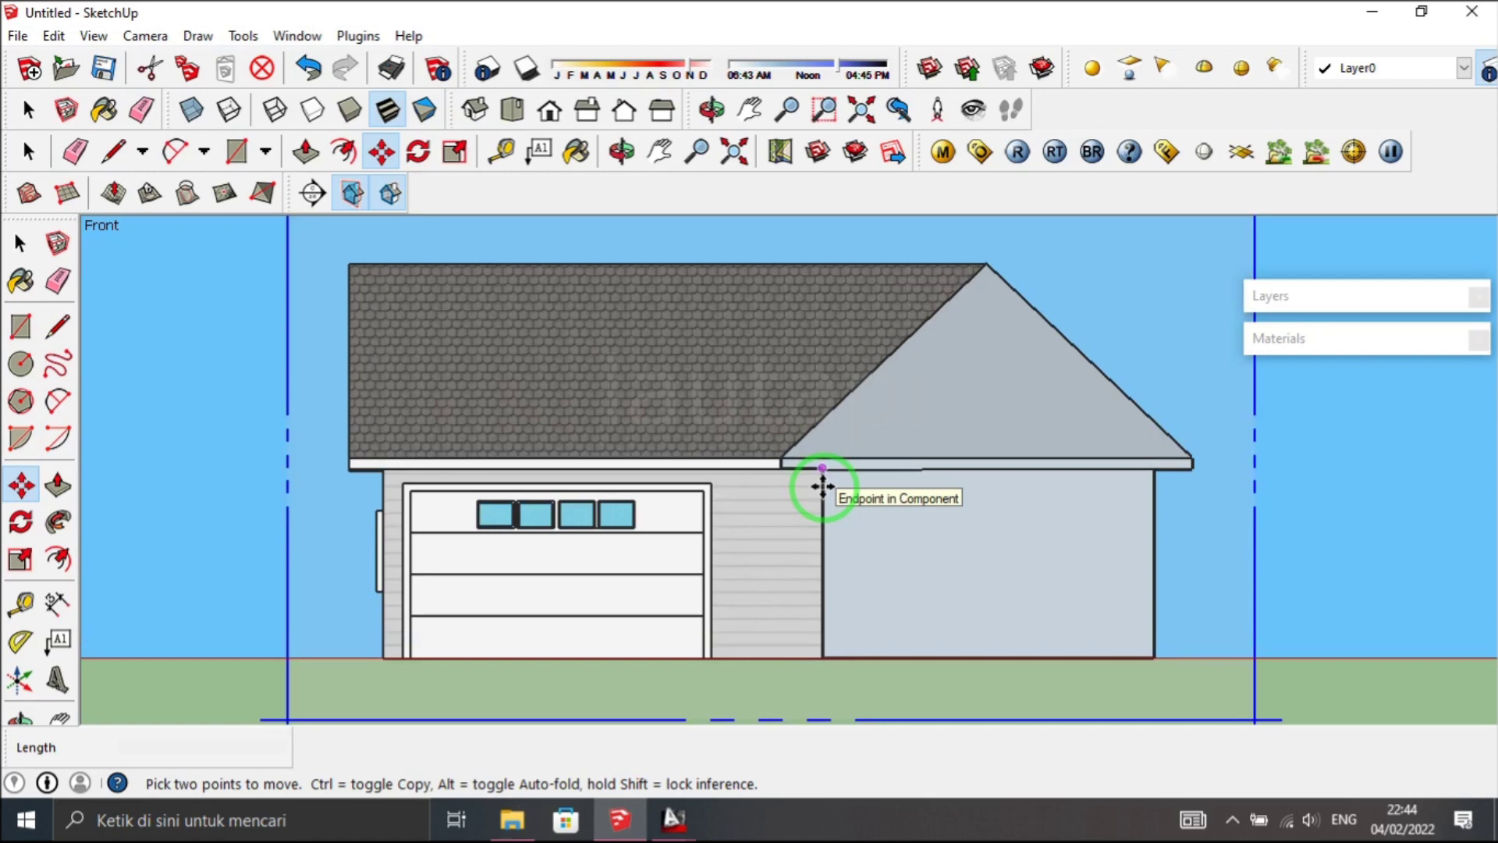
{"action": "left_click", "coordinate": [17, 36]}
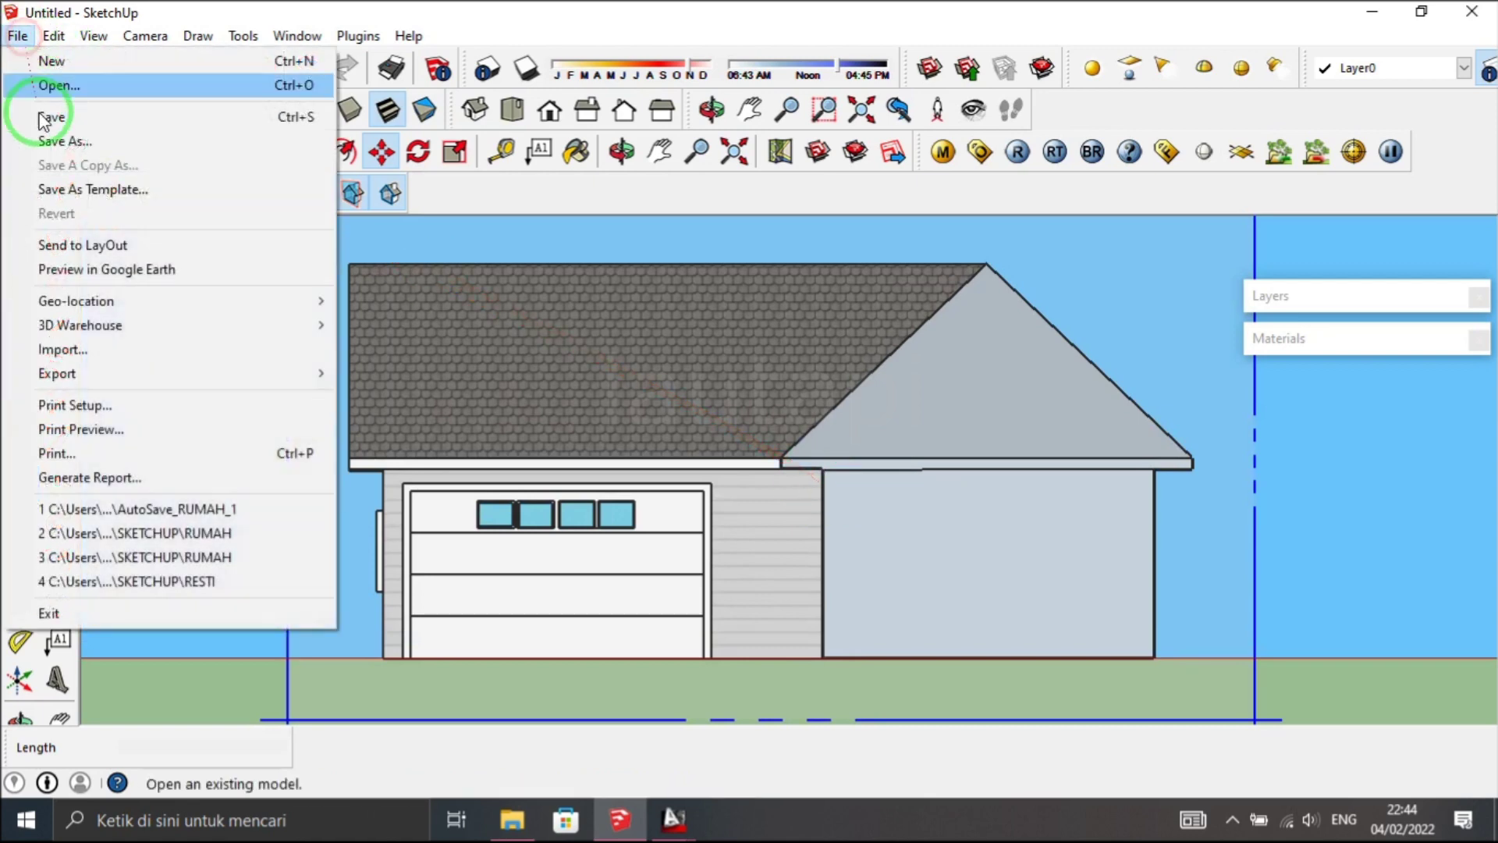
{"action": "mouse_move", "coordinate": [57, 373]}
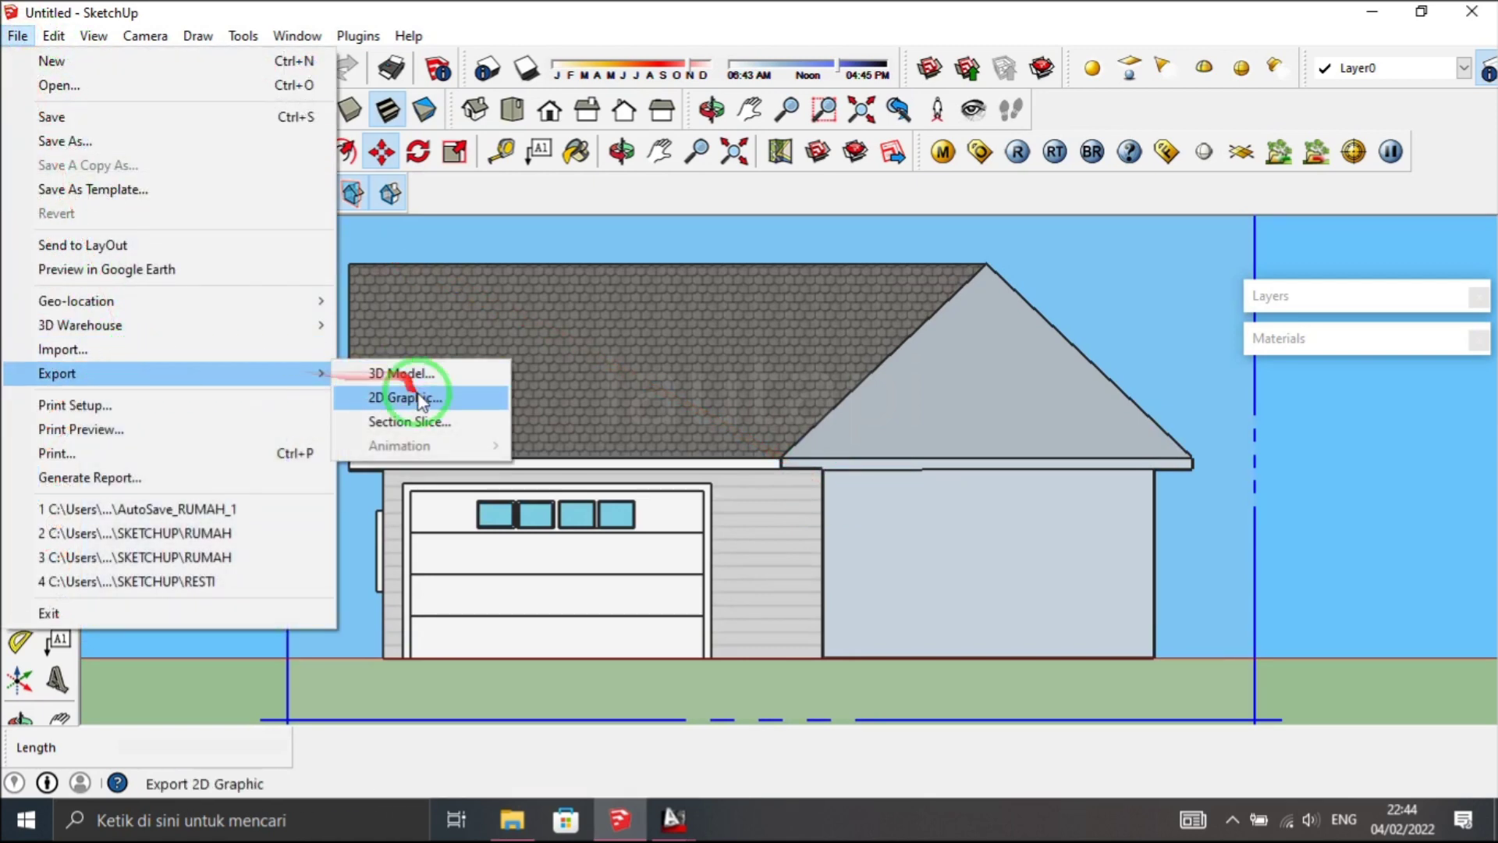
- Export the front section as 2D DWG 'Potongan 2', dismiss the audit, and minimise SketchUp
{"action": "left_click", "coordinate": [420, 399]}
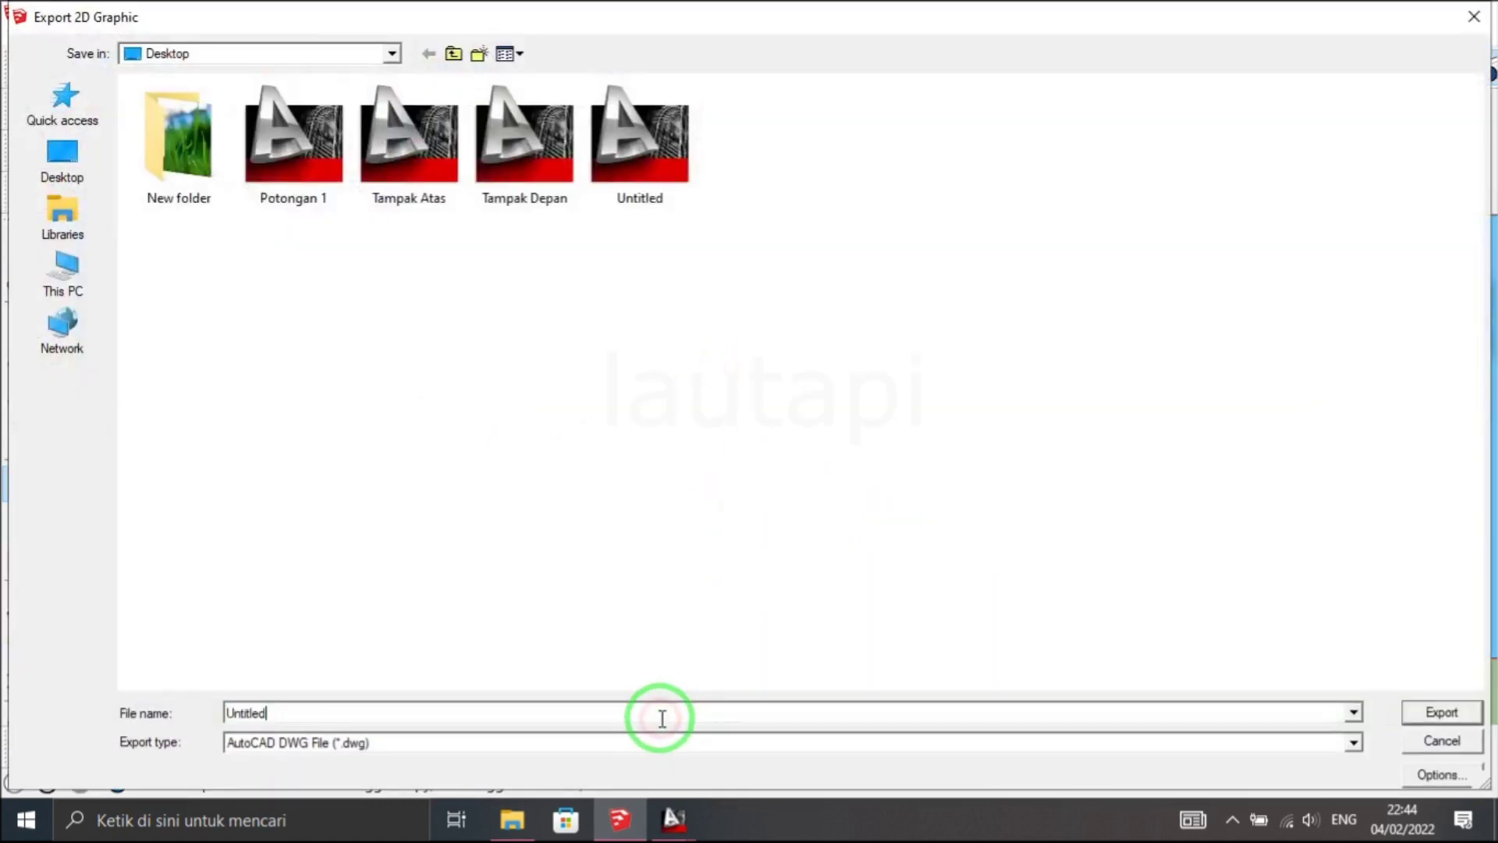
{"action": "type", "text": "Potongan 2"}
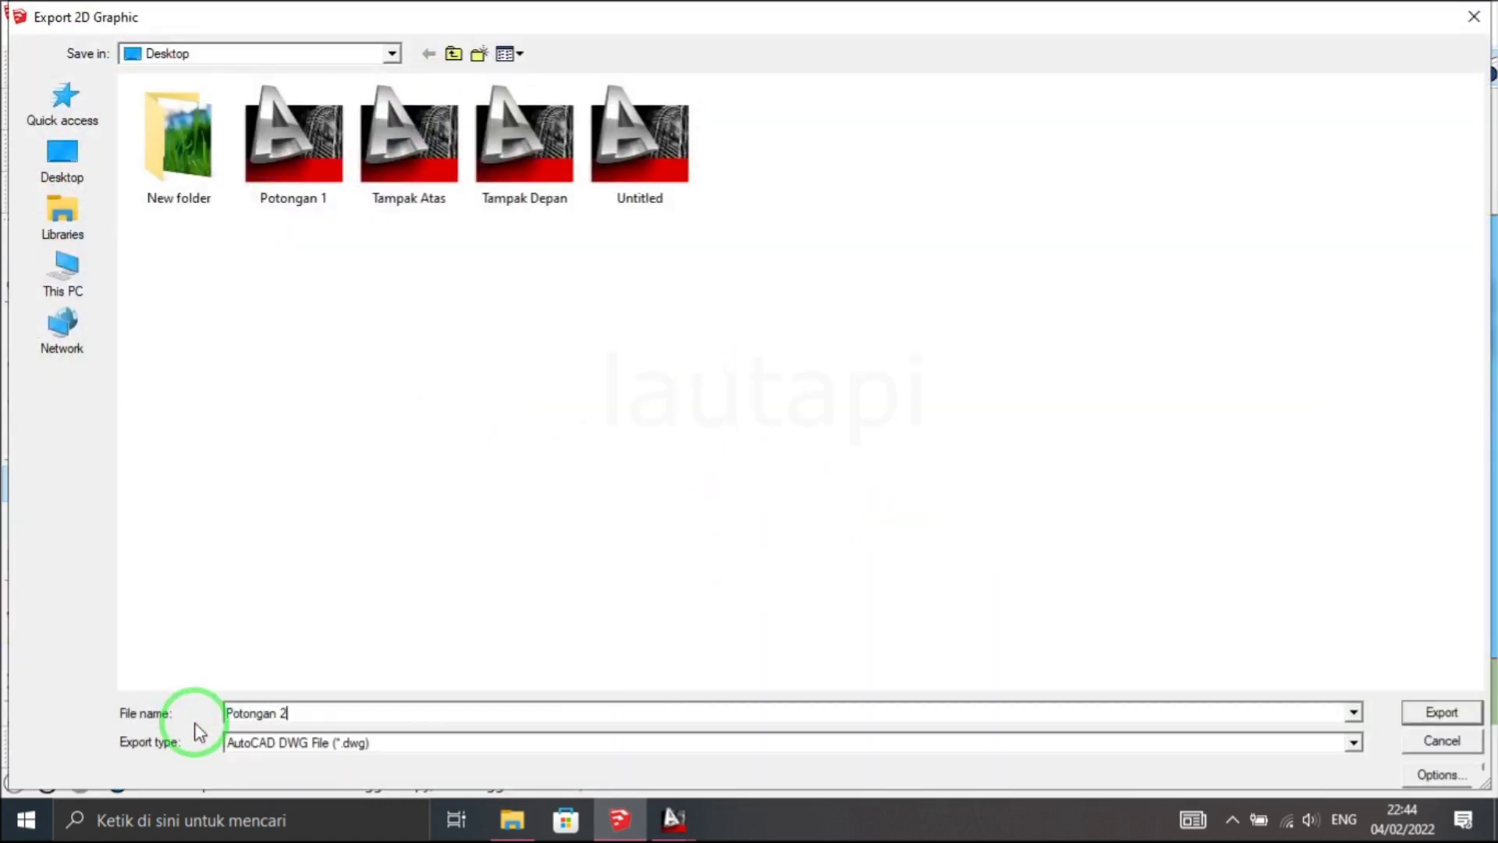
{"action": "left_click", "coordinate": [1443, 713]}
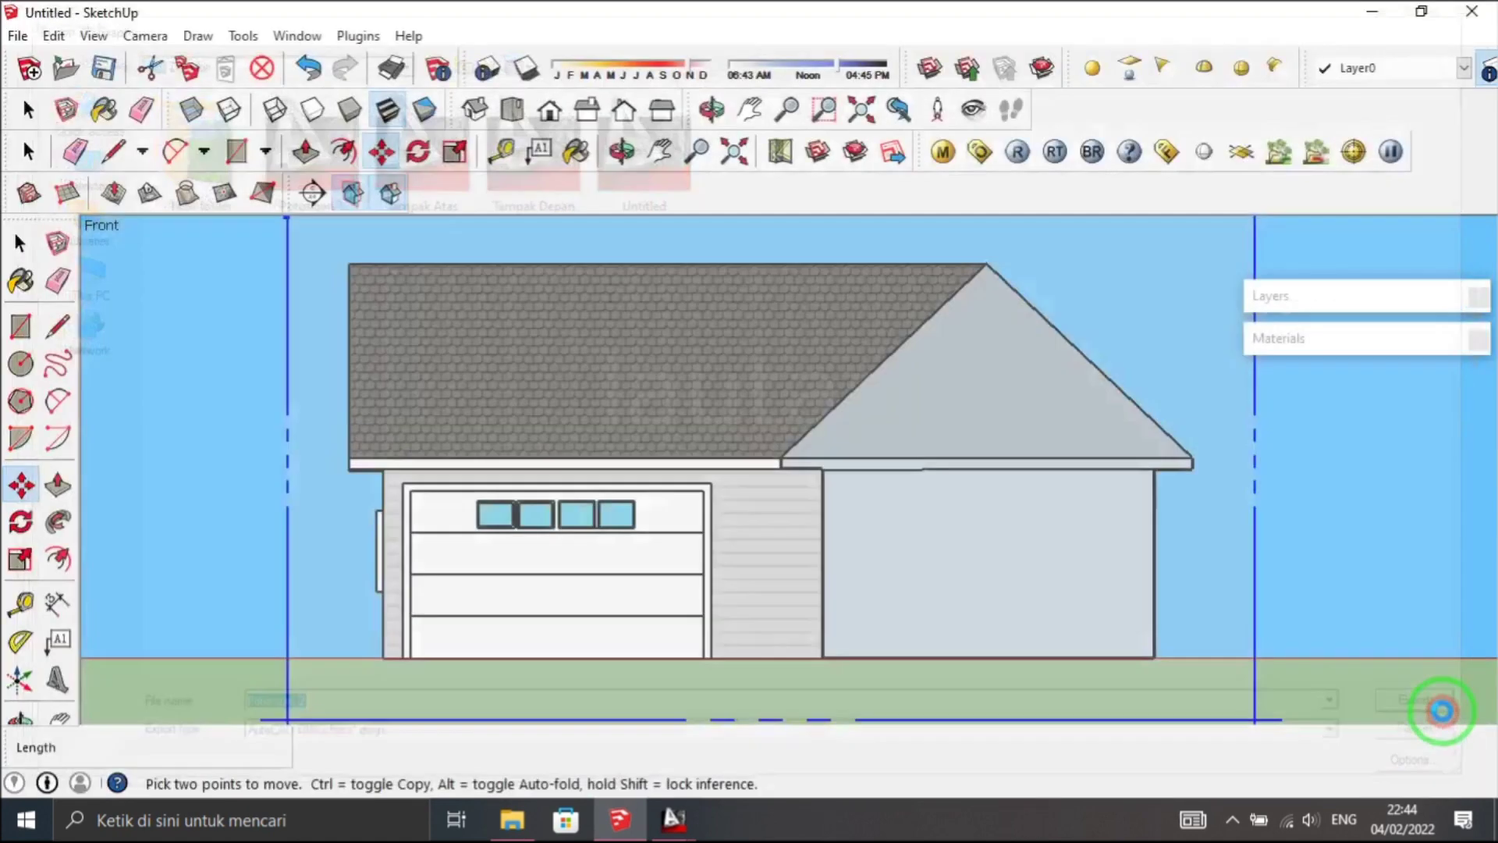
{"action": "left_click", "coordinate": [819, 456]}
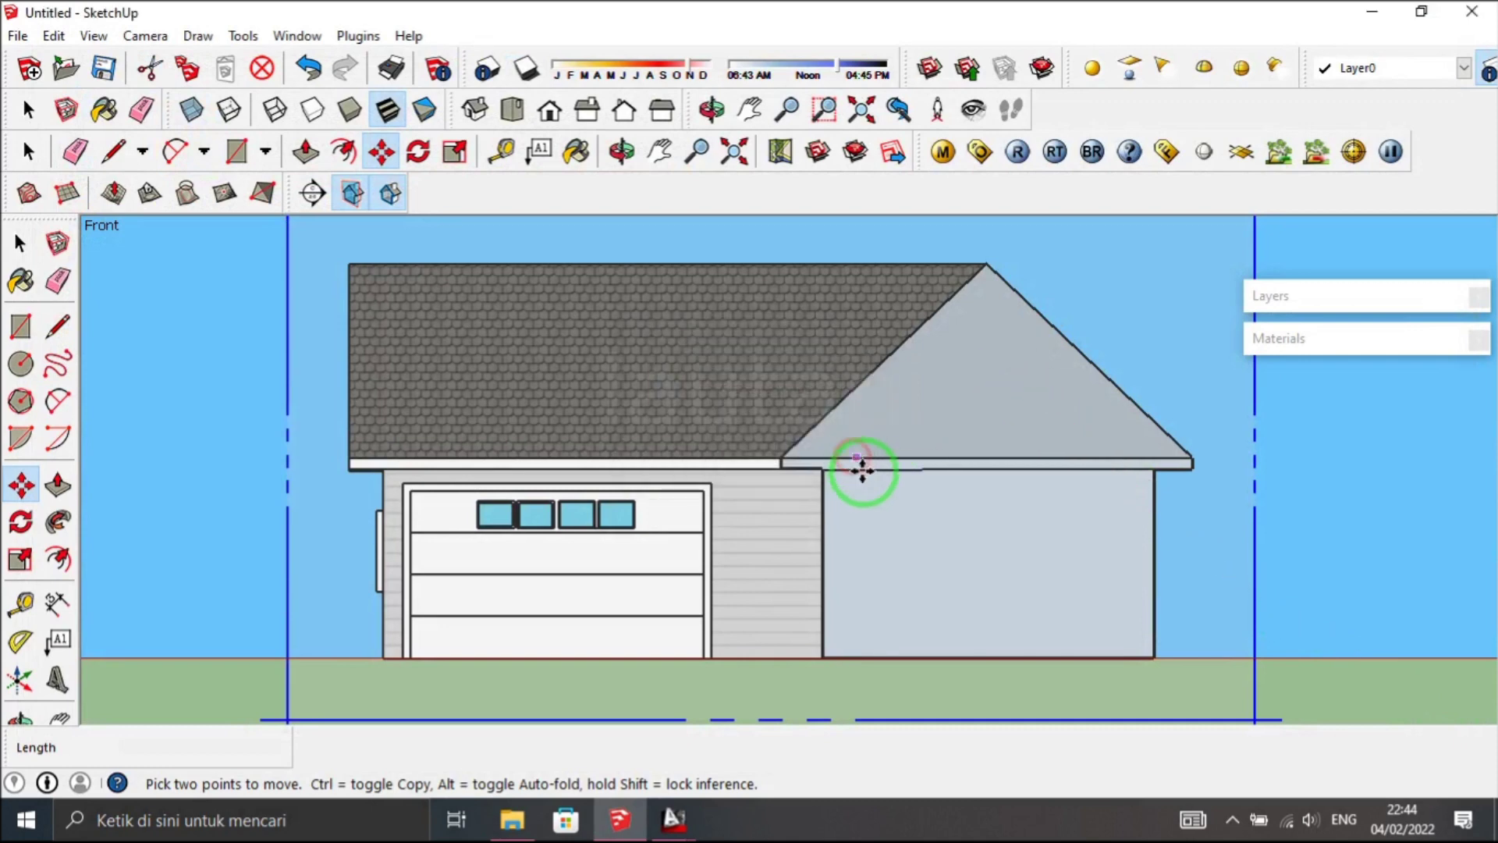
{"action": "left_click", "coordinate": [1380, 10]}
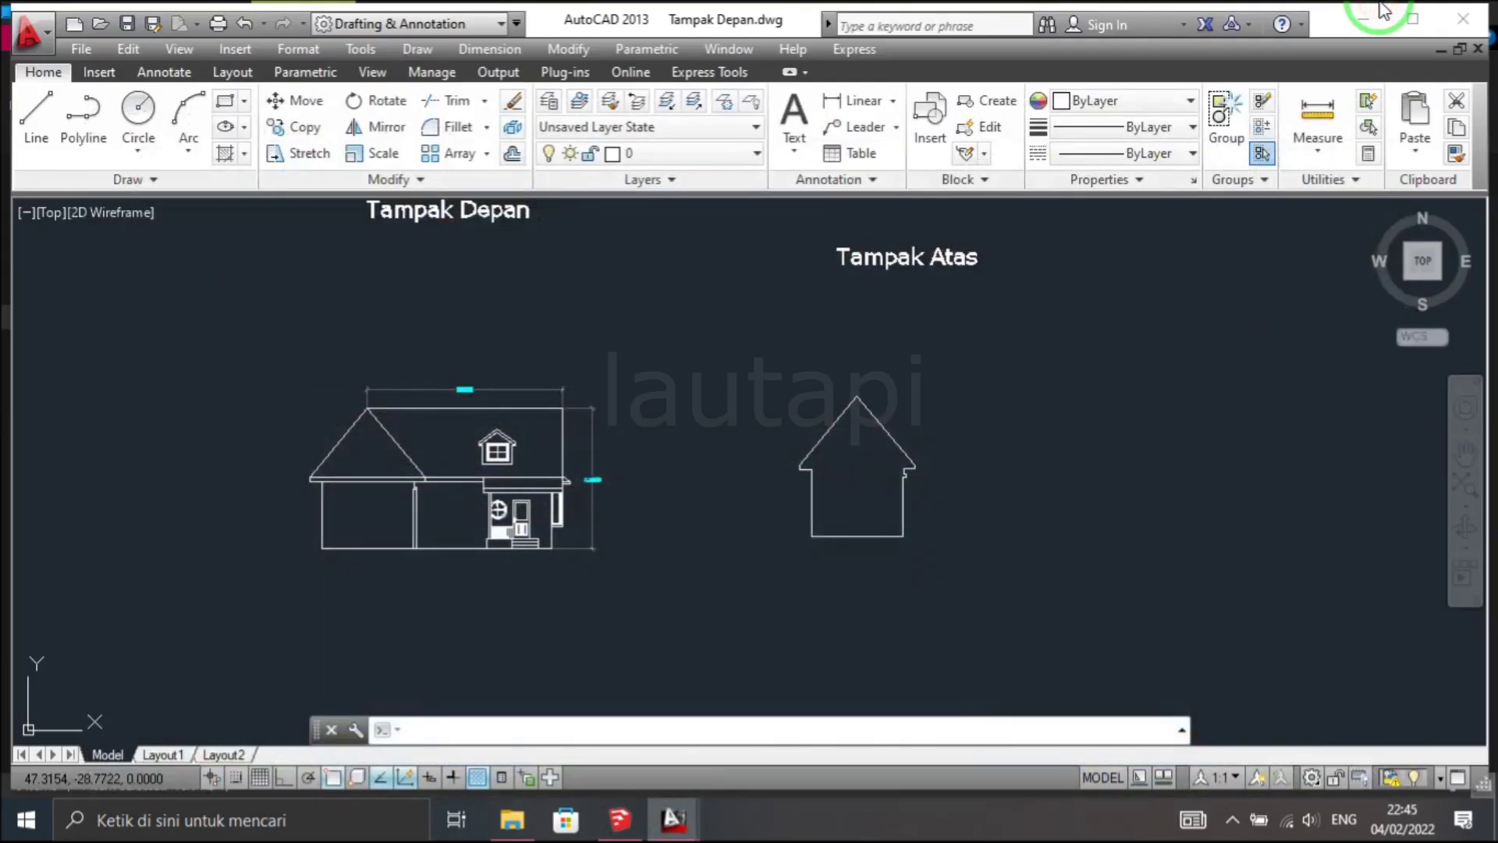
- Open Potongan 2.dwg from the desktop and copy its whole section drawing
{"action": "left_click", "coordinate": [1367, 17]}
{"action": "left_click", "coordinate": [933, 287]}
{"action": "double_click", "coordinate": [933, 288]}
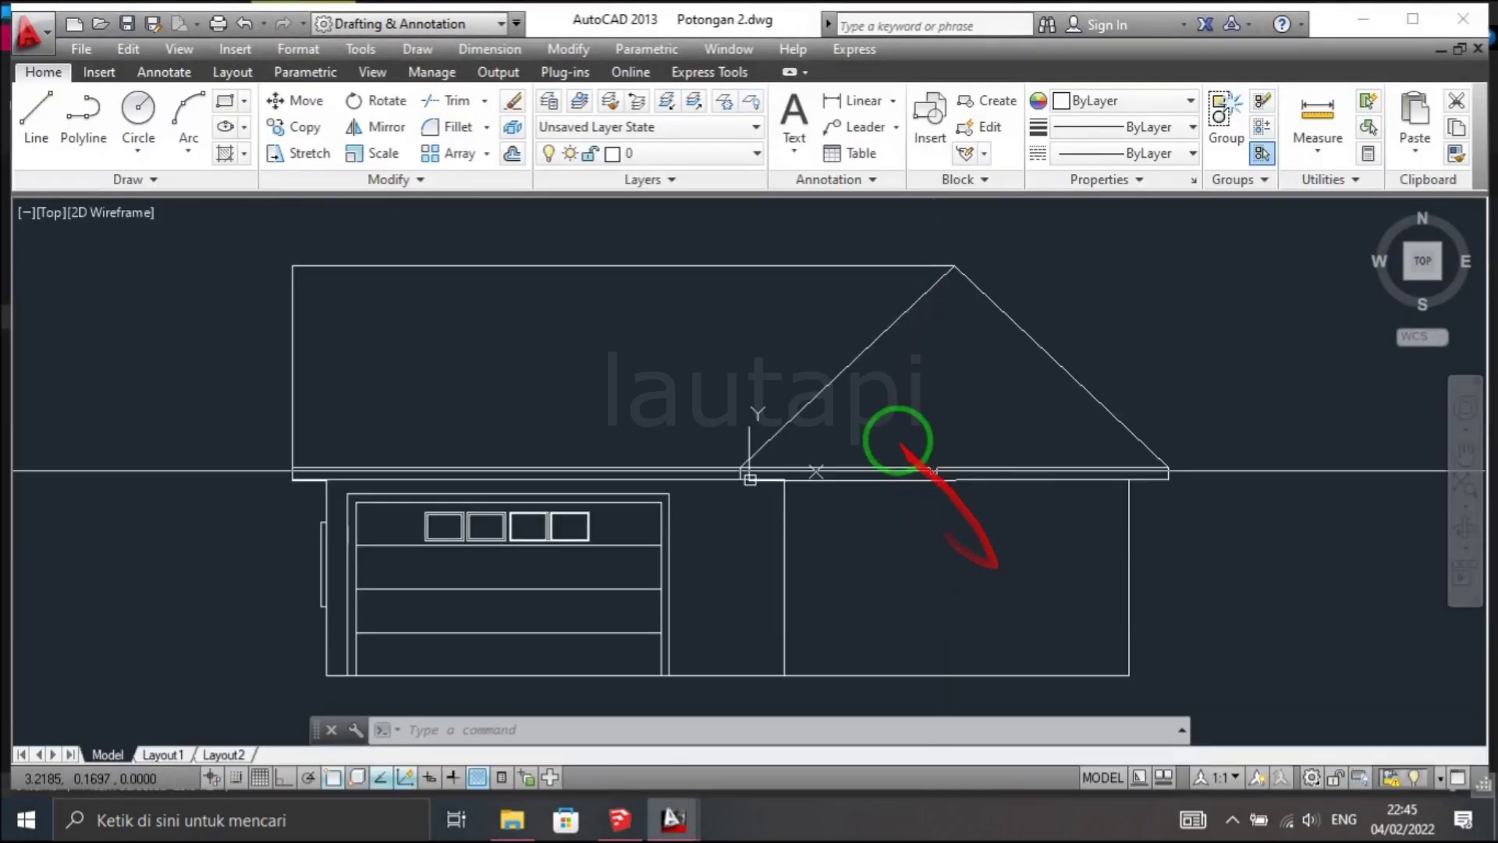
{"action": "left_click", "coordinate": [1139, 628]}
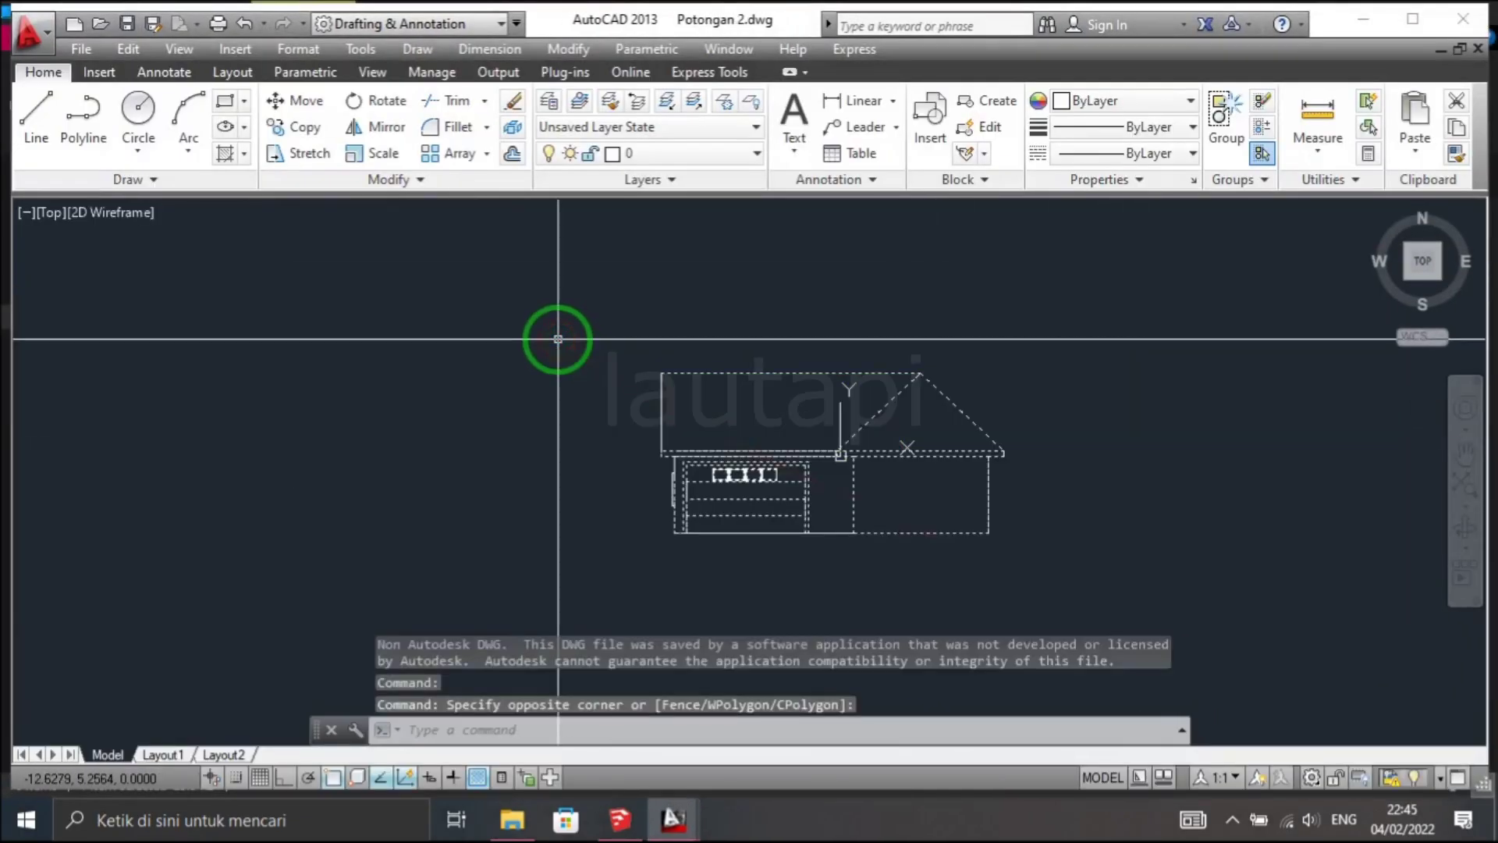
{"action": "left_click", "coordinate": [375, 706]}
{"action": "right_click", "coordinate": [1037, 375]}
- Paste the section into Tampak Depan to the right of the outline, then minimise AutoCAD
{"action": "left_click", "coordinate": [975, 399]}
{"action": "key", "text": "ctrl+v"}
{"action": "middle_click_drag", "start_coordinate": [1087, 525], "coordinate": [864, 533]}
{"action": "left_click", "coordinate": [964, 502]}
{"action": "scroll", "coordinate": [964, 502], "scroll_direction": "up", "scroll_amount": 3}
{"action": "scroll", "coordinate": [999, 487], "scroll_direction": "down", "scroll_amount": 1}
{"action": "scroll", "coordinate": [936, 480], "scroll_direction": "down", "scroll_amount": 3}
{"action": "scroll", "coordinate": [906, 515], "scroll_direction": "down", "scroll_amount": 2}
{"action": "scroll", "coordinate": [725, 495], "scroll_direction": "up", "scroll_amount": 2}
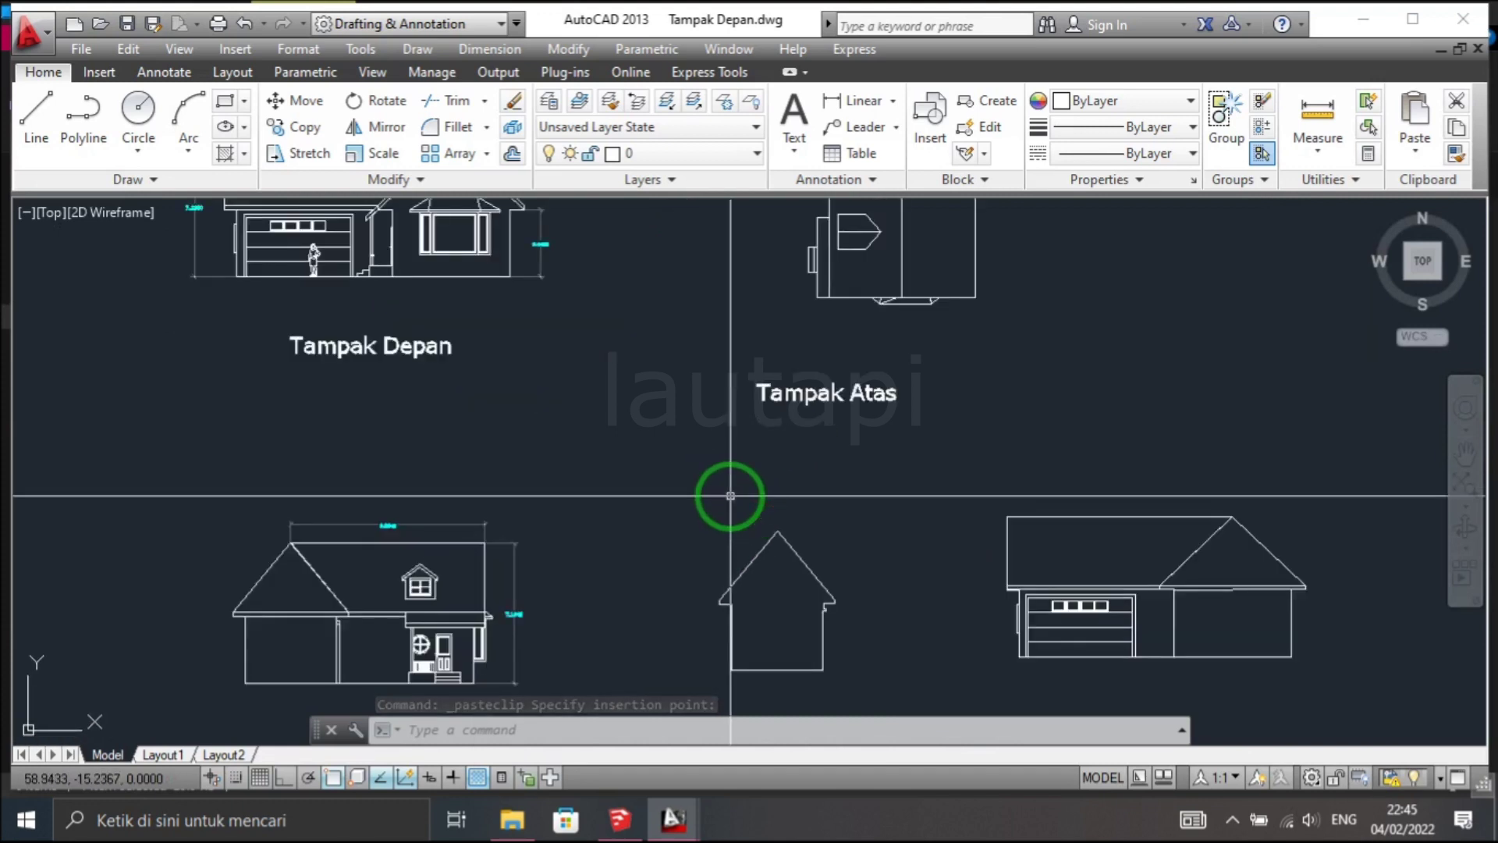
{"action": "middle_click_drag", "start_coordinate": [726, 495], "coordinate": [766, 535]}
{"action": "scroll", "coordinate": [766, 534], "scroll_direction": "down", "scroll_amount": 2}
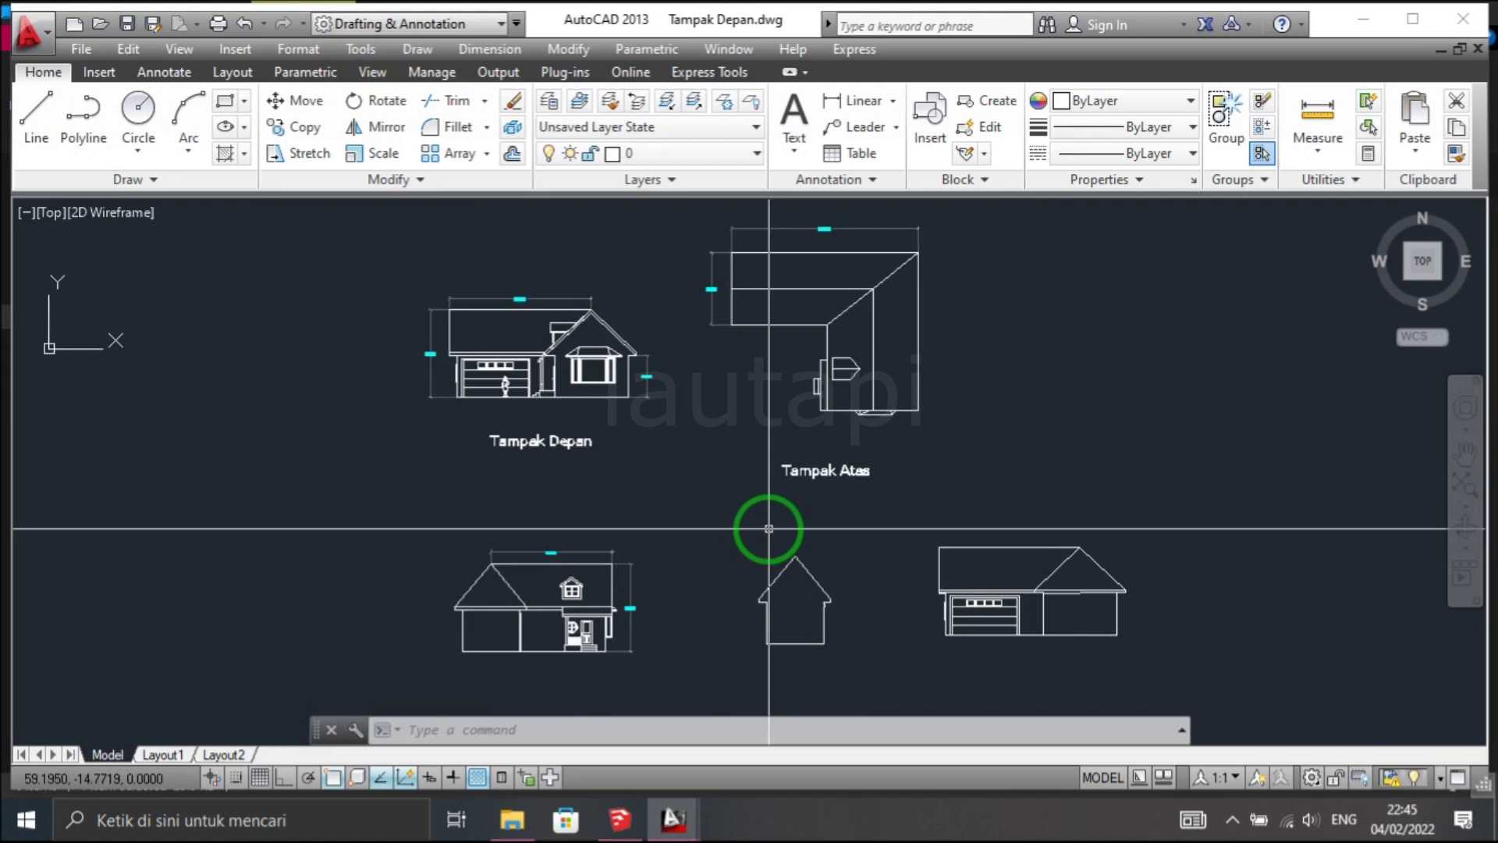
{"action": "left_click", "coordinate": [1358, 24]}
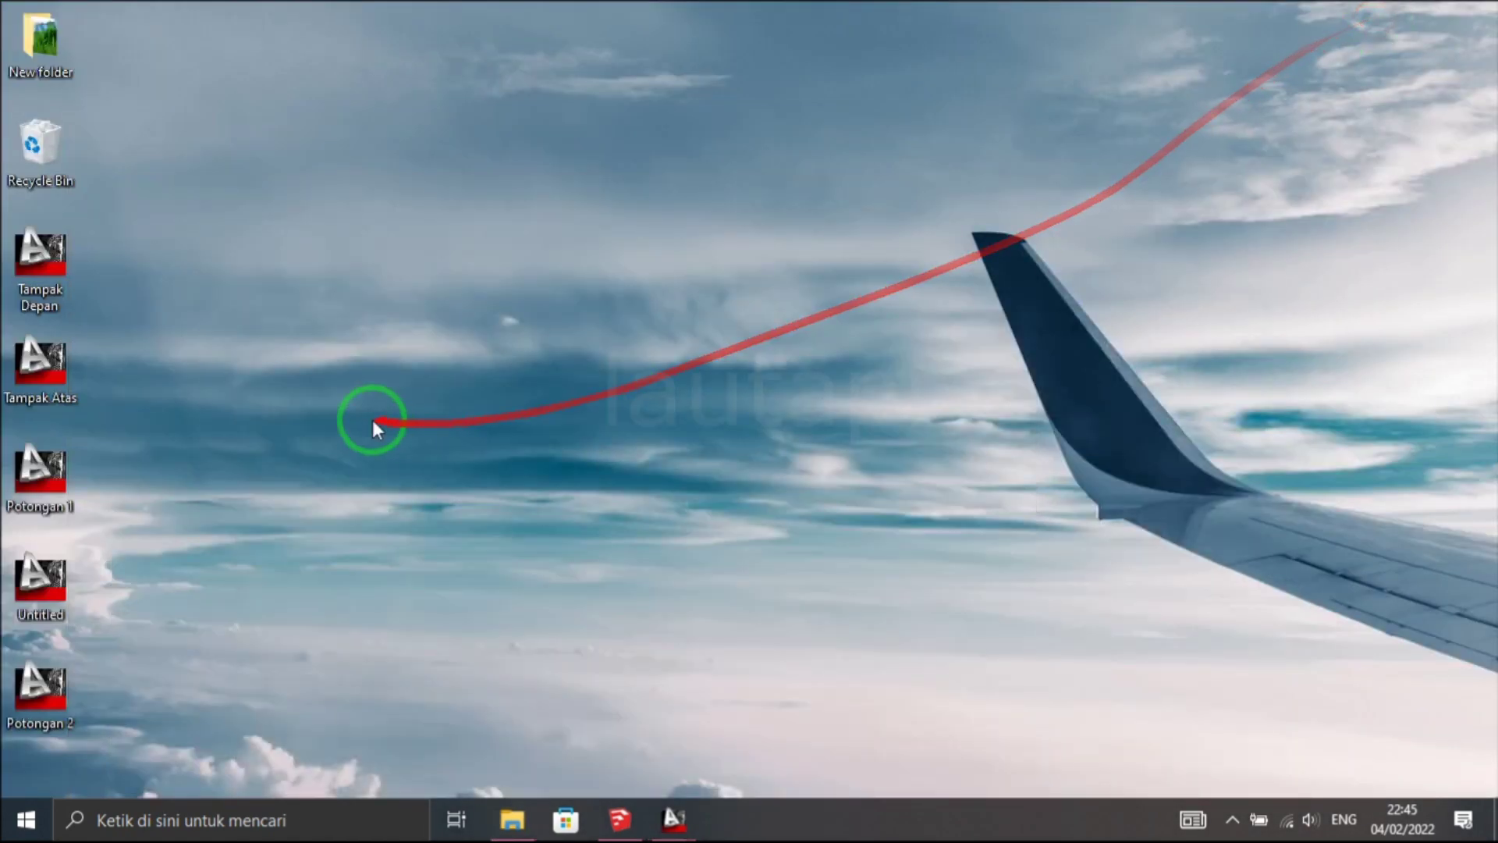